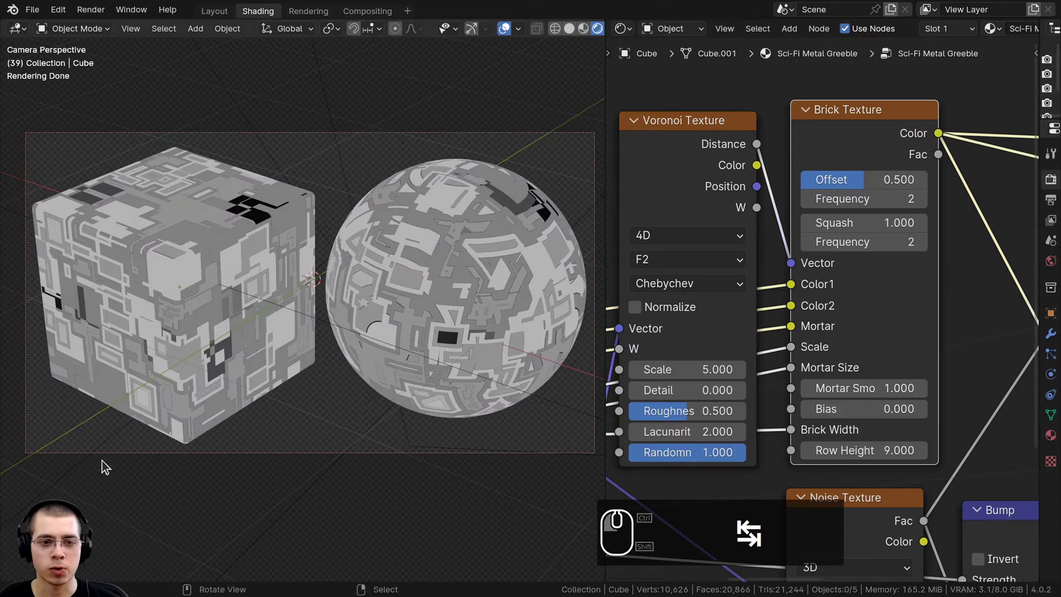
# - Leave the node group and preview the Sci-Fi Metal Greeble group's shader on the material output
pyautogui.scroll(-6, 667, 321)
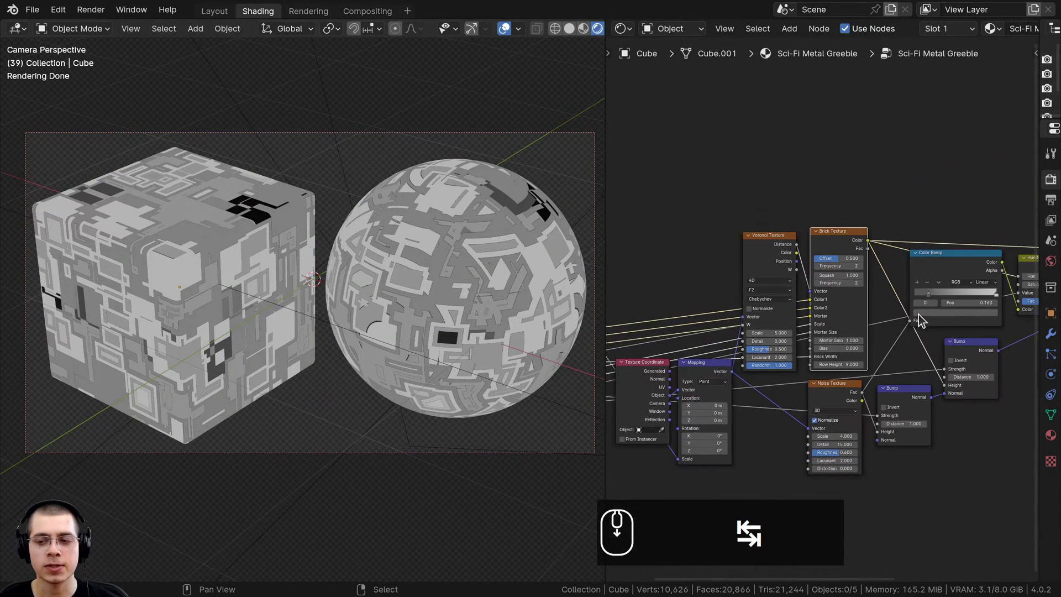
pyautogui.press('Tab')
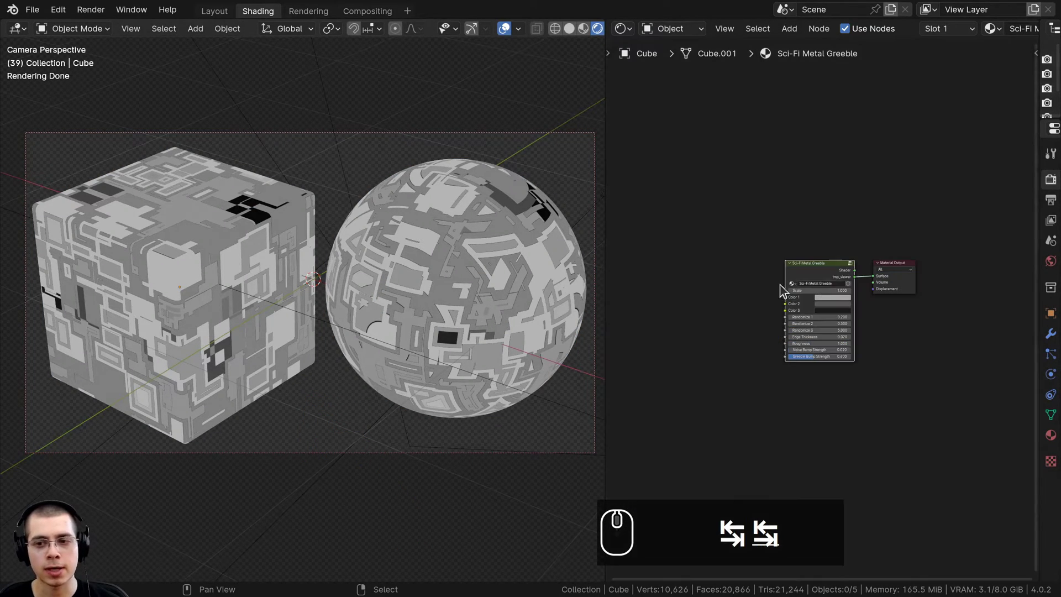
pyautogui.keyDown('ctrl'); pyautogui.keyDown('shift'); pyautogui.click(798, 269); pyautogui.keyUp('shift'); pyautogui.keyUp('ctrl')
pyautogui.scroll(1, 482, 198)
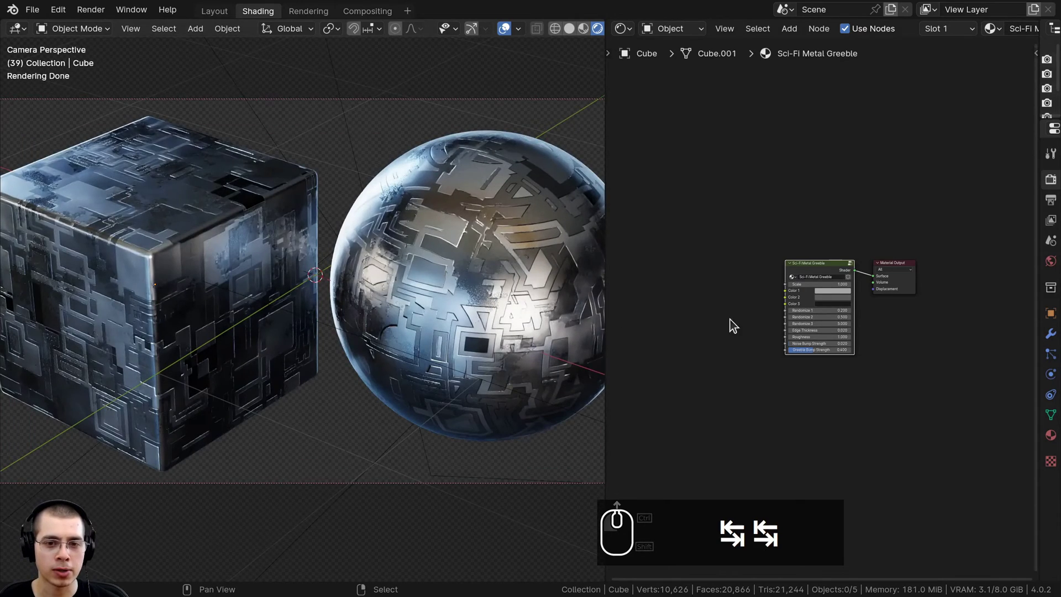
pyautogui.scroll(3, 730, 319)
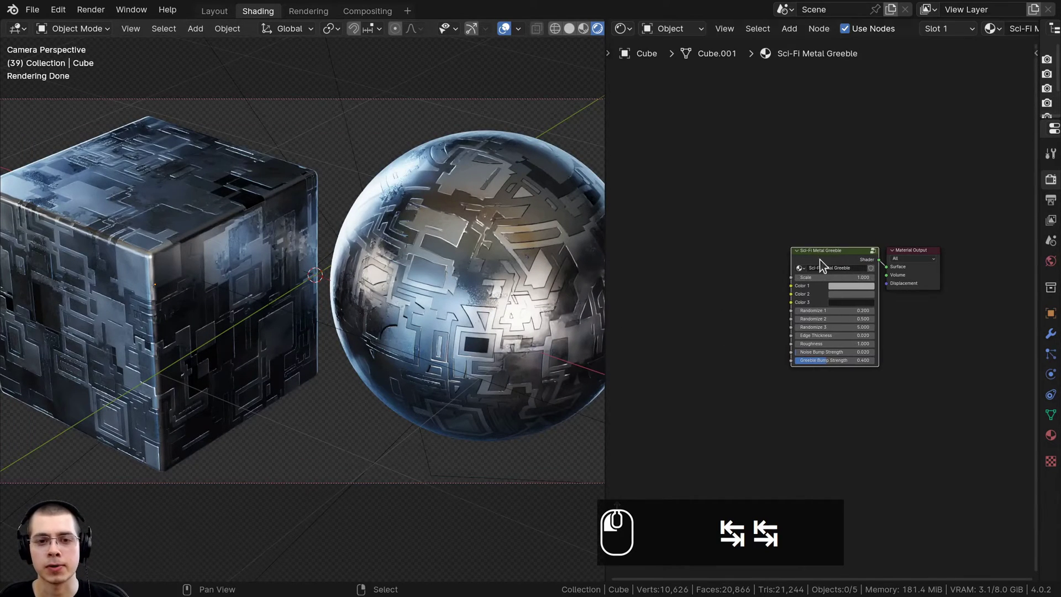
pyautogui.scroll(-1, 354, 293)
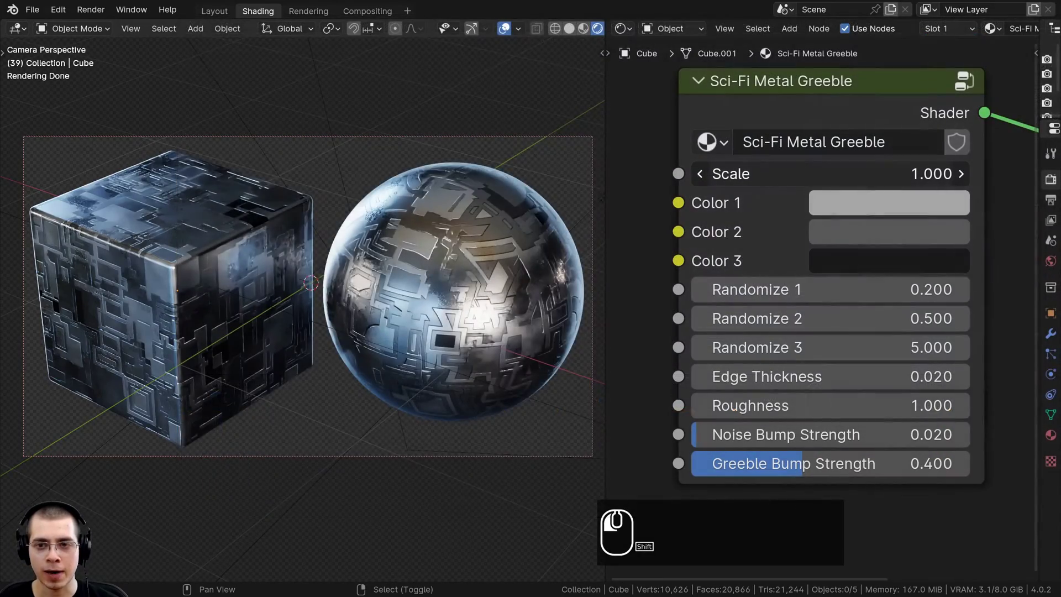
# - Try different Scale and Color 1 settings on the Sci-Fi Metal Greeble node
pyautogui.moveTo(829, 173); pyautogui.dragTo(796, 174)
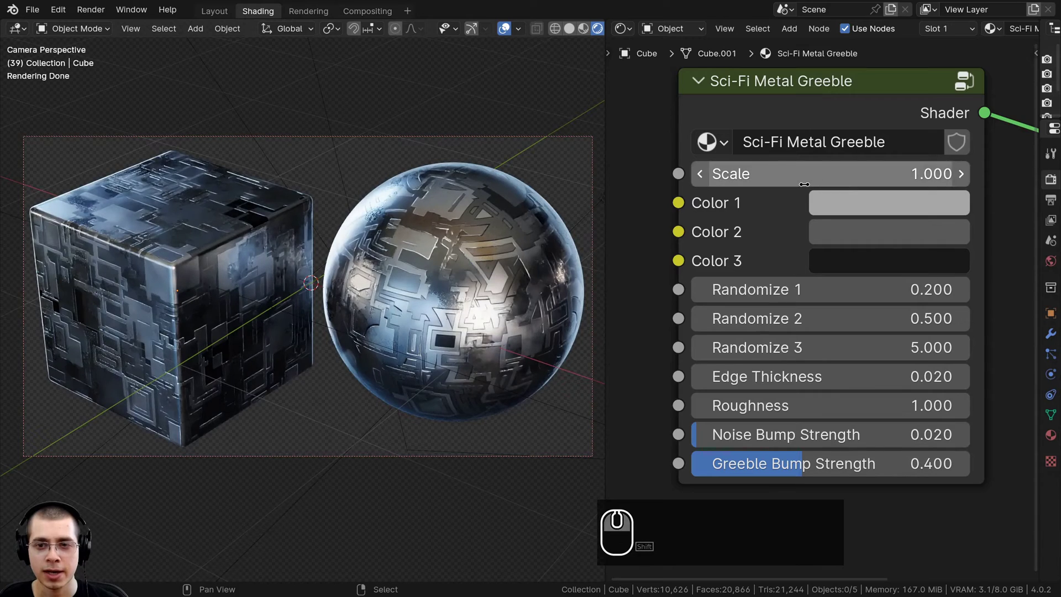
pyautogui.click(830, 203)
pyautogui.moveTo(794, 345); pyautogui.dragTo(705, 250)
pyautogui.rightClick(705, 249)
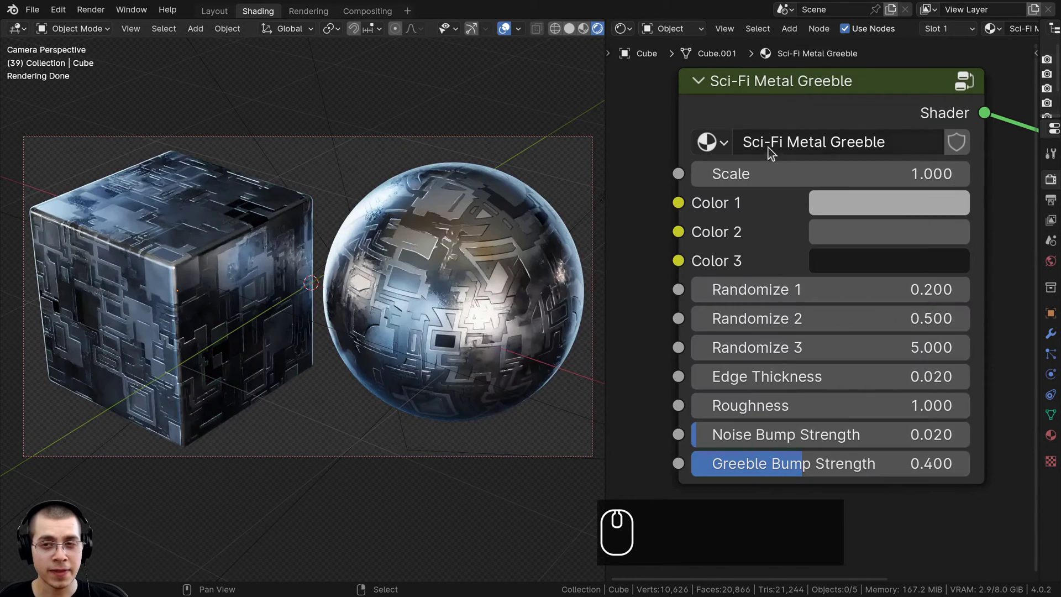
pyautogui.moveTo(778, 282); pyautogui.dragTo(768, 281, button='middle')
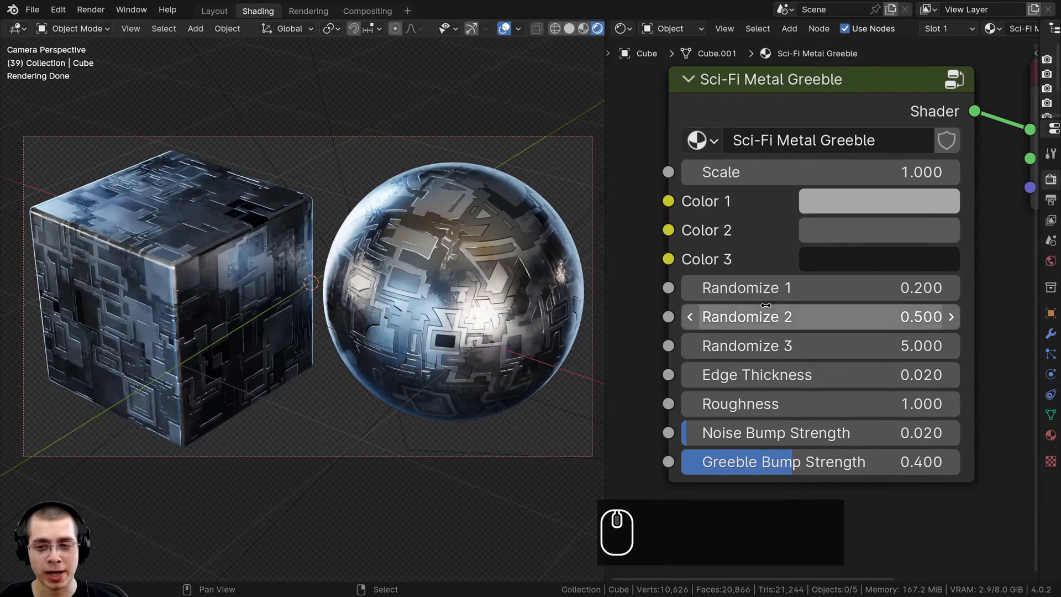
# - Try other pattern variations using Randomize 1, Randomize 2 and Randomize 3, with values such as 1.440, 0.070 and 1.070
pyautogui.keyDown('shift'); pyautogui.moveTo(761, 292); pyautogui.dragTo(779, 291); pyautogui.keyUp('shift')
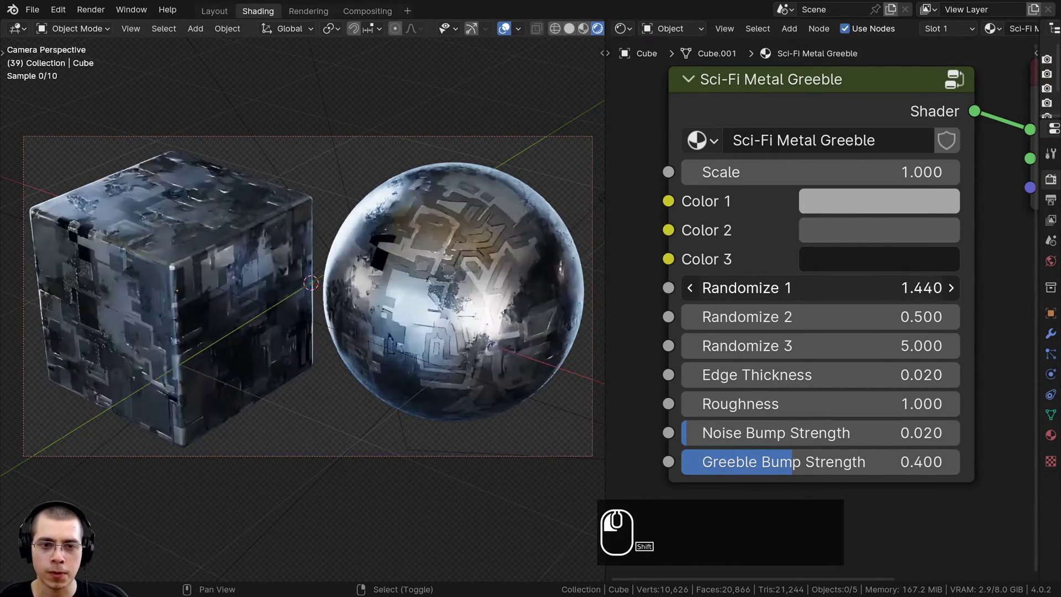
pyautogui.moveTo(762, 292); pyautogui.dragTo(752, 320)
pyautogui.rightClick(762, 292)
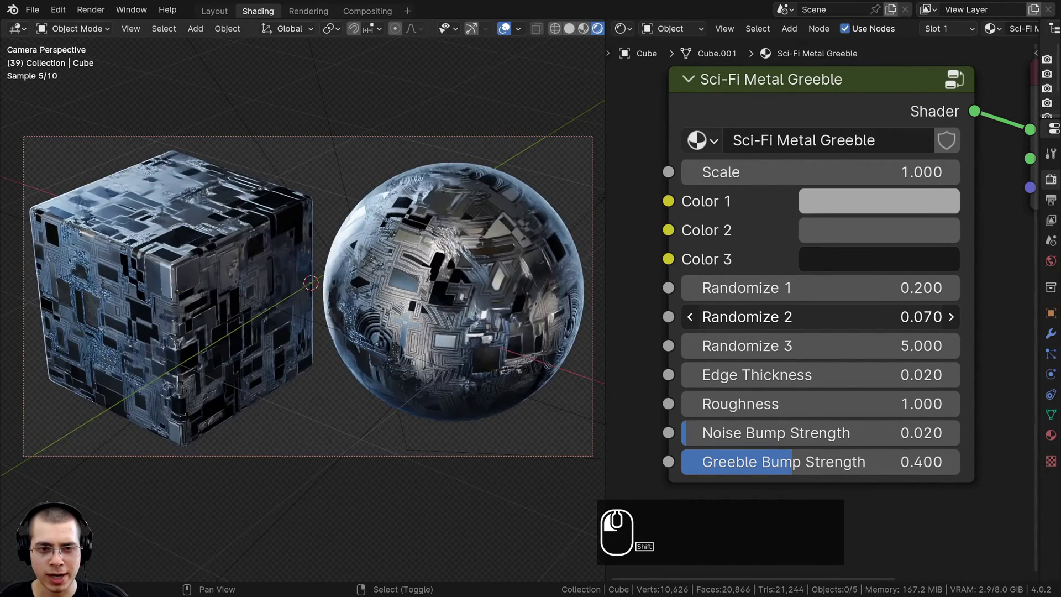
pyautogui.keyDown('shift'); pyautogui.moveTo(748, 315); pyautogui.dragTo(796, 345); pyautogui.keyUp('shift')
pyautogui.scroll(5, 266, 227)
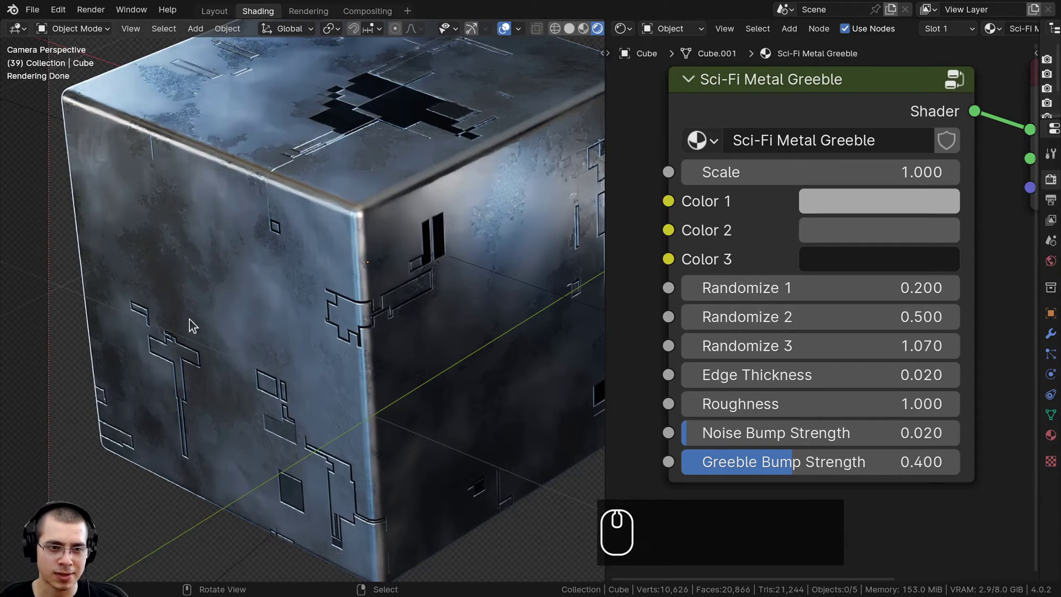
# - Undo the test changes to the three Randomize values
pyautogui.hotkey('ctrl', 'z')
pyautogui.hotkey('ctrl', 'z')
pyautogui.hotkey('ctrl', 'z')
pyautogui.hotkey('ctrl', 'z')
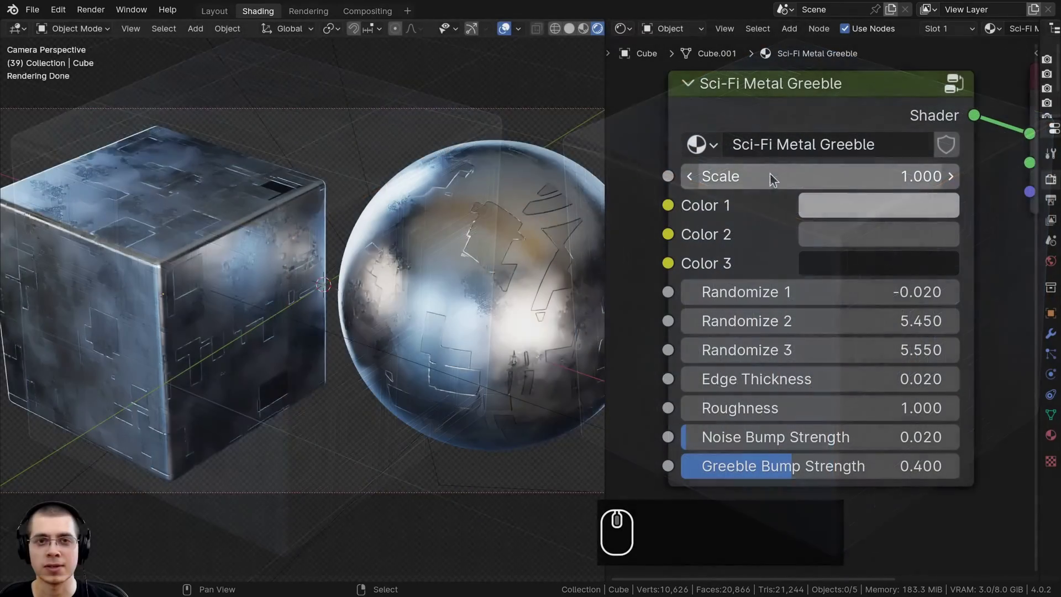
pyautogui.hotkey('ctrl', 'z')
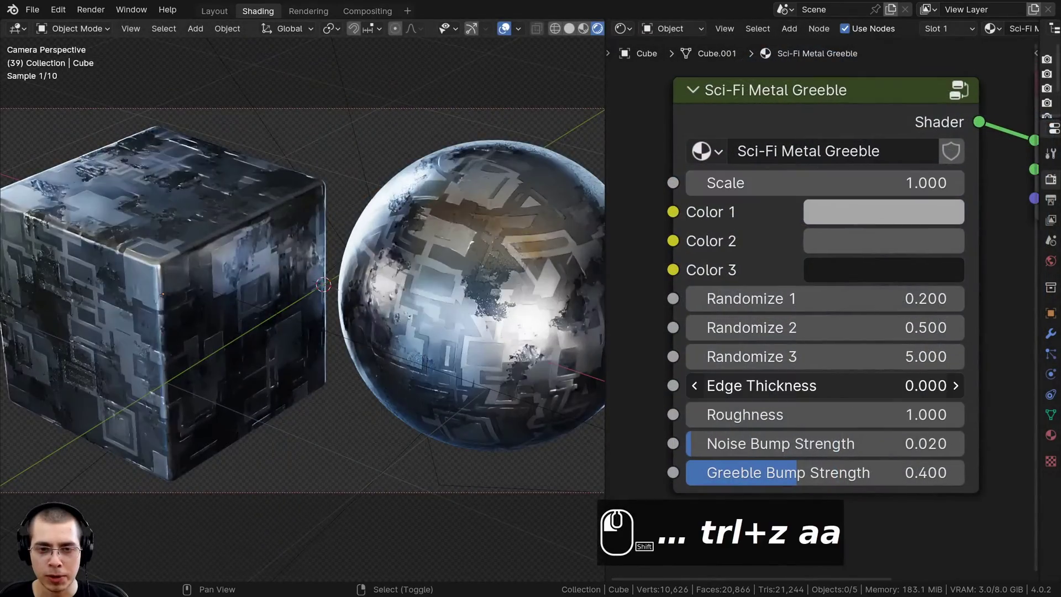
# - Try other Edge Thickness values on the greeble node while viewing the sphere up close
pyautogui.keyDown('shift'); pyautogui.moveTo(362, 295); pyautogui.dragTo(357, 300, button='middle'); pyautogui.keyUp('shift')
pyautogui.scroll(5, 362, 298)
pyautogui.moveTo(773, 386); pyautogui.dragTo(833, 394)
pyautogui.scroll(-5, 287, 348)
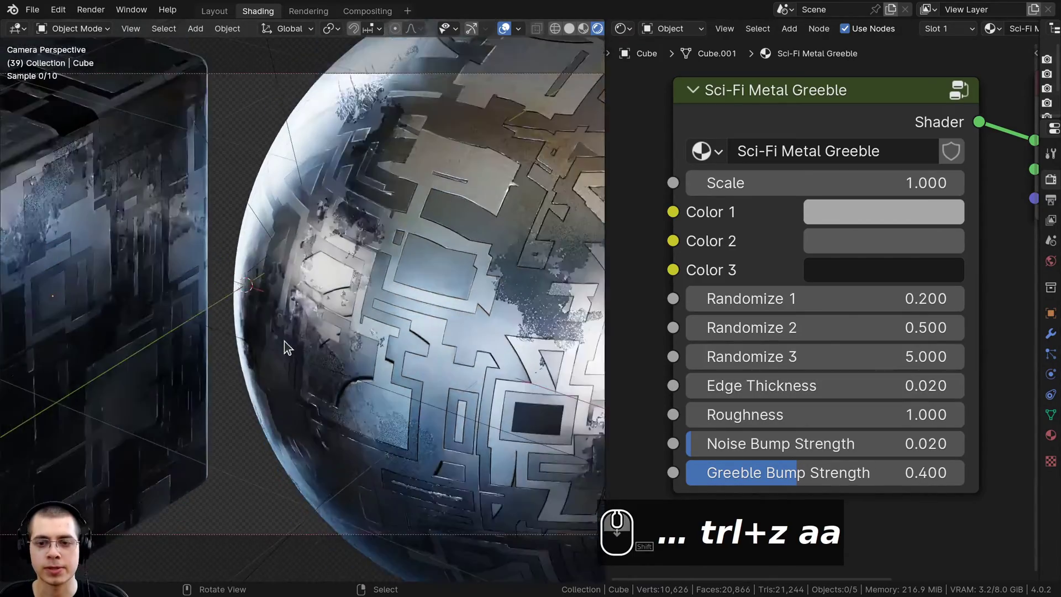
# - Try a Roughness of about 1.120 and a Noise Bump Strength of about 0.475 on the greeble node
pyautogui.keyDown('shift'); pyautogui.moveTo(287, 349); pyautogui.dragTo(386, 352, button='middle'); pyautogui.keyUp('shift')
pyautogui.keyDown('shift'); pyautogui.moveTo(829, 415); pyautogui.dragTo(831, 415); pyautogui.keyUp('shift')
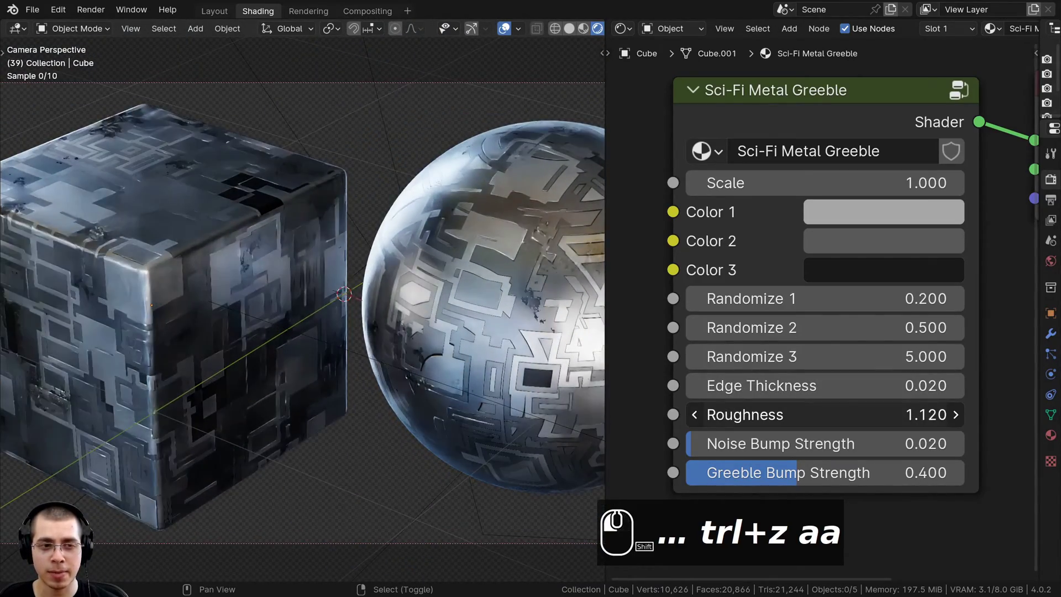
pyautogui.moveTo(823, 415); pyautogui.dragTo(861, 414)
pyautogui.moveTo(707, 442); pyautogui.dragTo(729, 442)
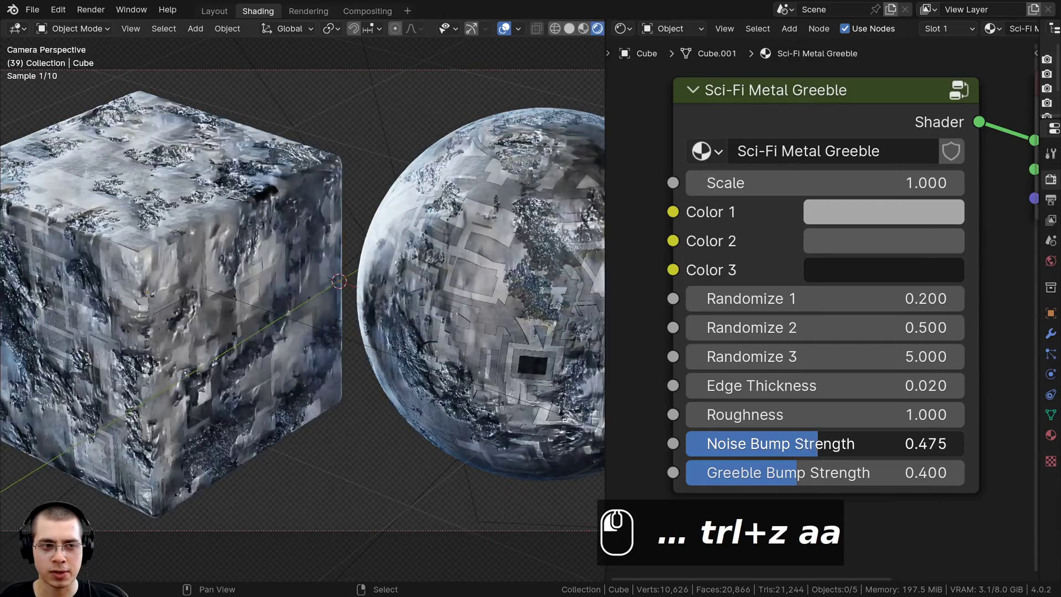
pyautogui.moveTo(790, 443); pyautogui.dragTo(692, 443)
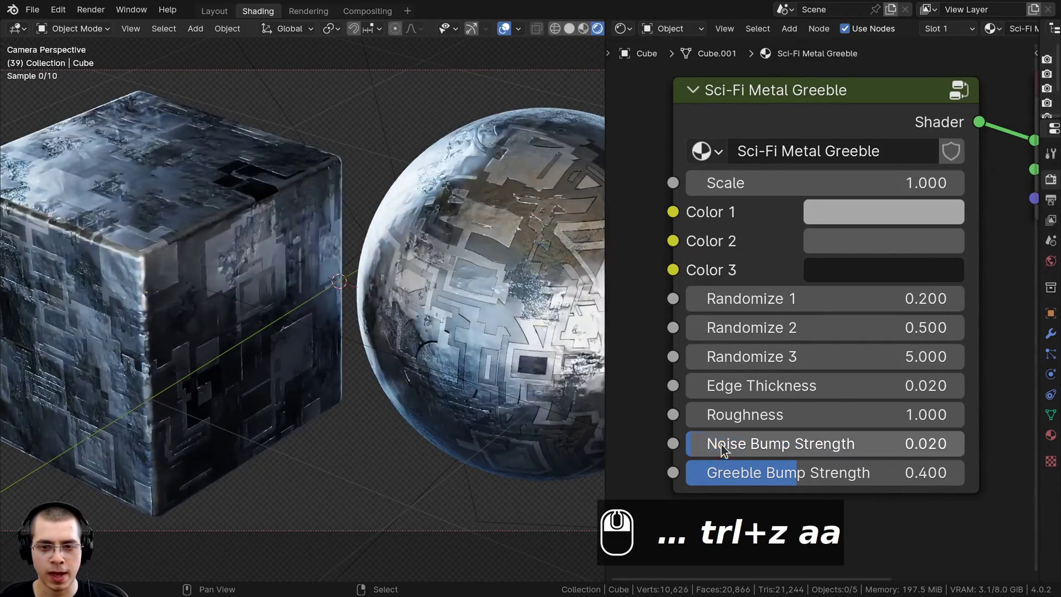
# - Try other Greeble Bump Strength values while examining the cube's surface up close
pyautogui.moveTo(795, 472); pyautogui.dragTo(877, 472)
pyautogui.rightClick(877, 472)
pyautogui.keyDown('shift'); pyautogui.moveTo(294, 341); pyautogui.dragTo(438, 412, button='middle'); pyautogui.keyUp('shift')
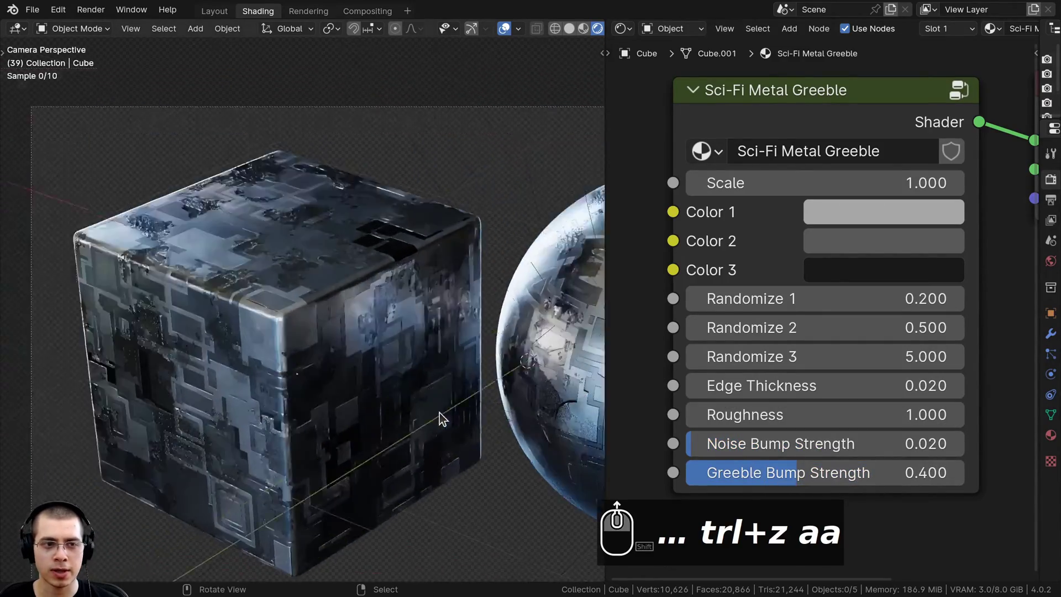
pyautogui.scroll(5, 366, 241)
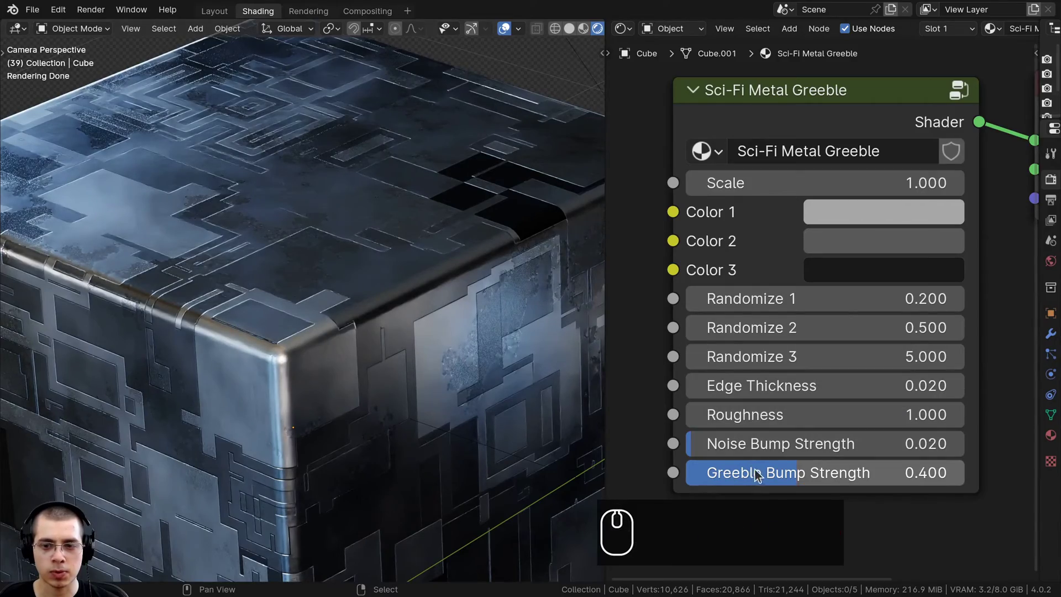
pyautogui.moveTo(758, 471)
pyautogui.mouseDown()
pyautogui.moveTo(818, 472)
pyautogui.moveTo(752, 473)
pyautogui.mouseUp()
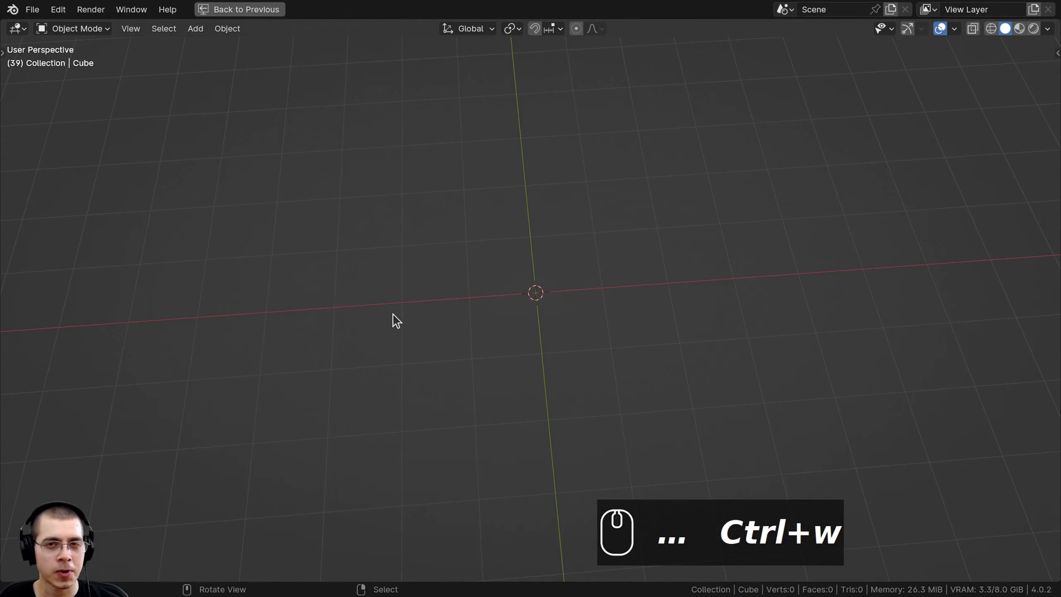
# - Add an ico sphere with 6 subdivisions to the empty scene
pyautogui.keyDown('shift'); pyautogui.moveTo(469, 301); pyautogui.dragTo(458, 299, button='middle'); pyautogui.keyUp('shift')
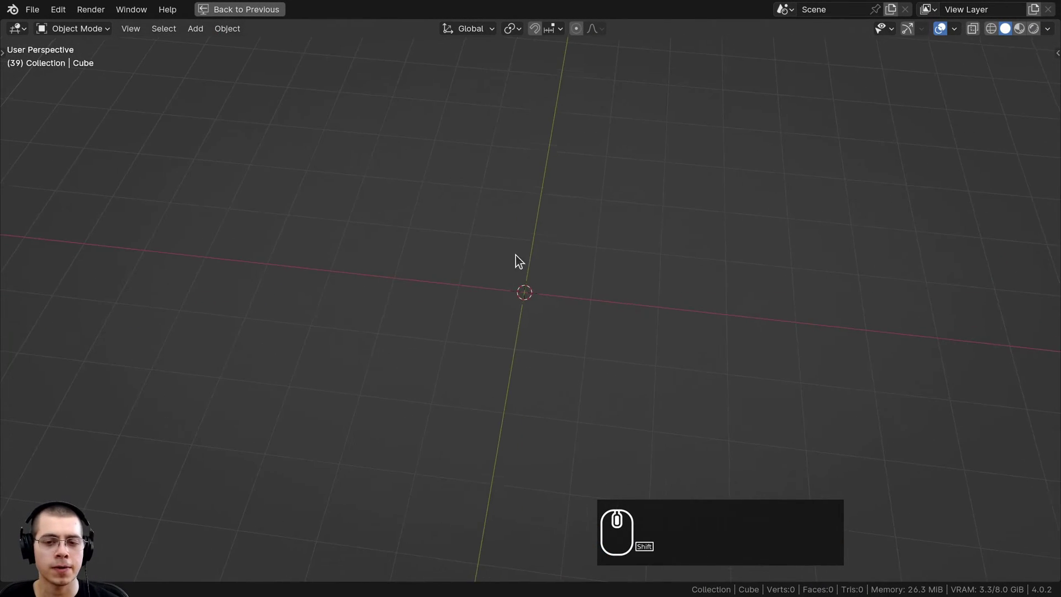
pyautogui.hotkey('shift', 'a')
pyautogui.moveTo(447, 208)
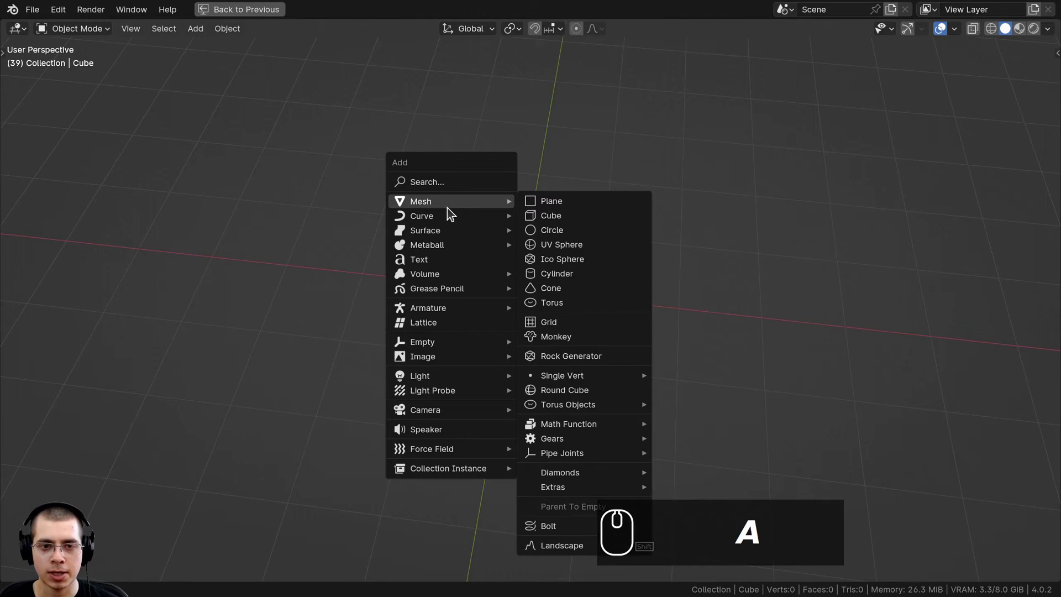
pyautogui.click(567, 260)
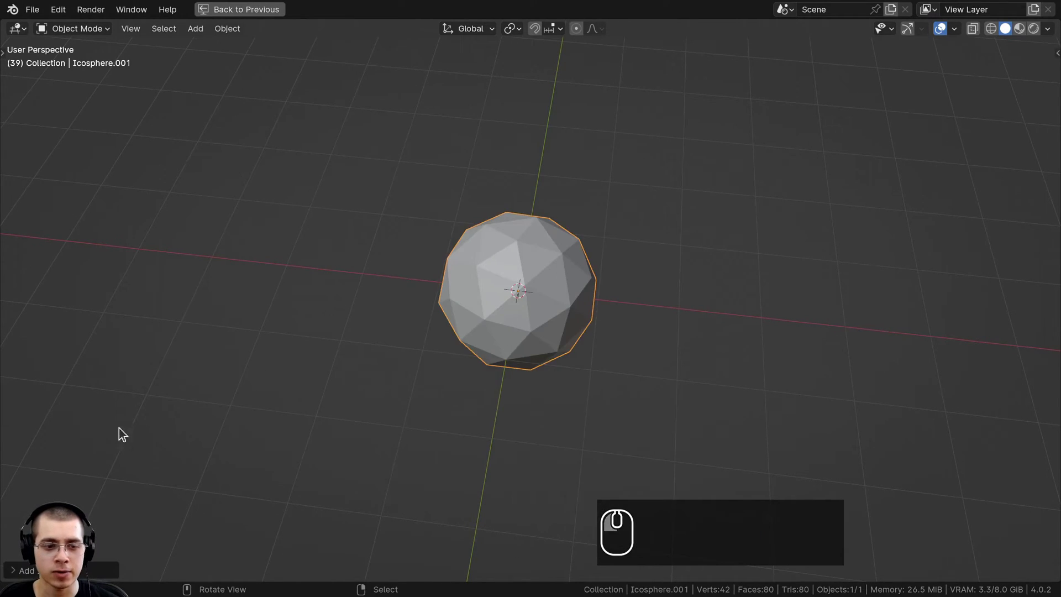
pyautogui.click(18, 570)
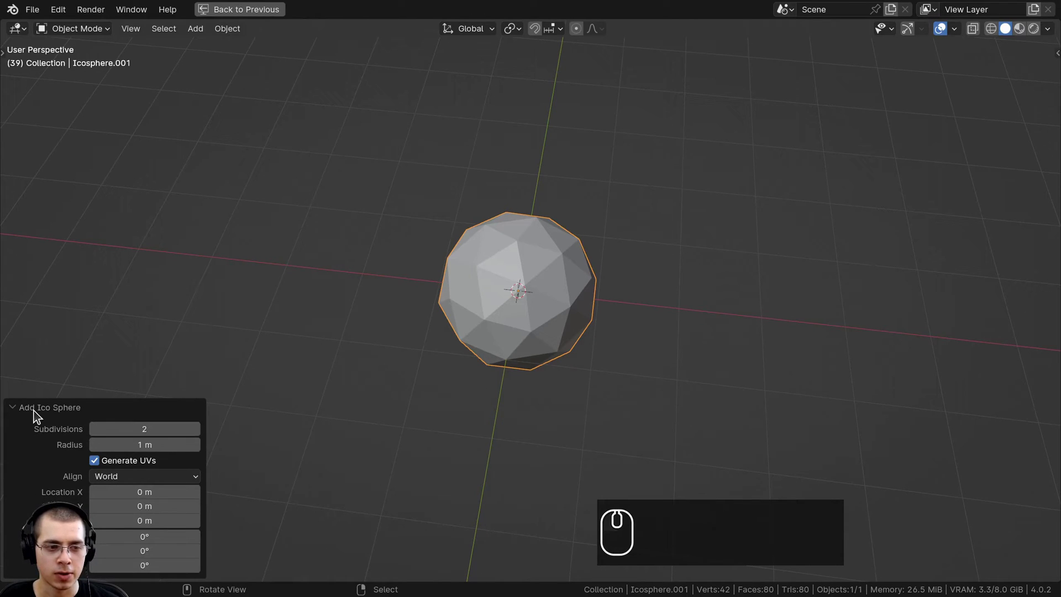
pyautogui.click(195, 429)
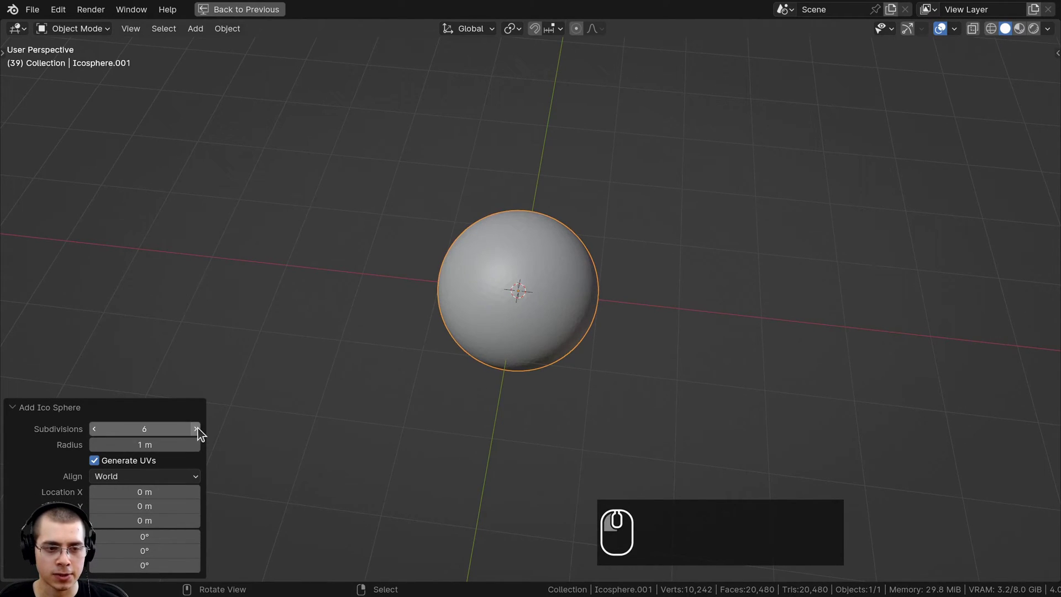
pyautogui.click(23, 406)
# - Apply smooth shading to the ico sphere
pyautogui.scroll(6, 725, 307)
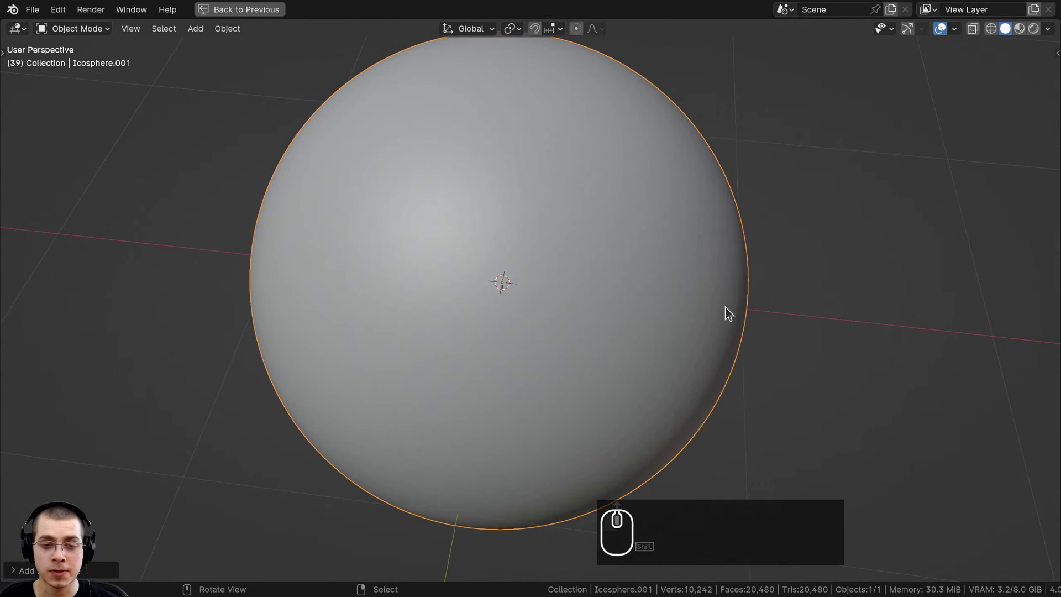
pyautogui.moveTo(635, 166); pyautogui.dragTo(595, 115, button='middle')
pyautogui.scroll(-4, 596, 114)
pyautogui.scroll(2, 595, 114)
pyautogui.press('w')
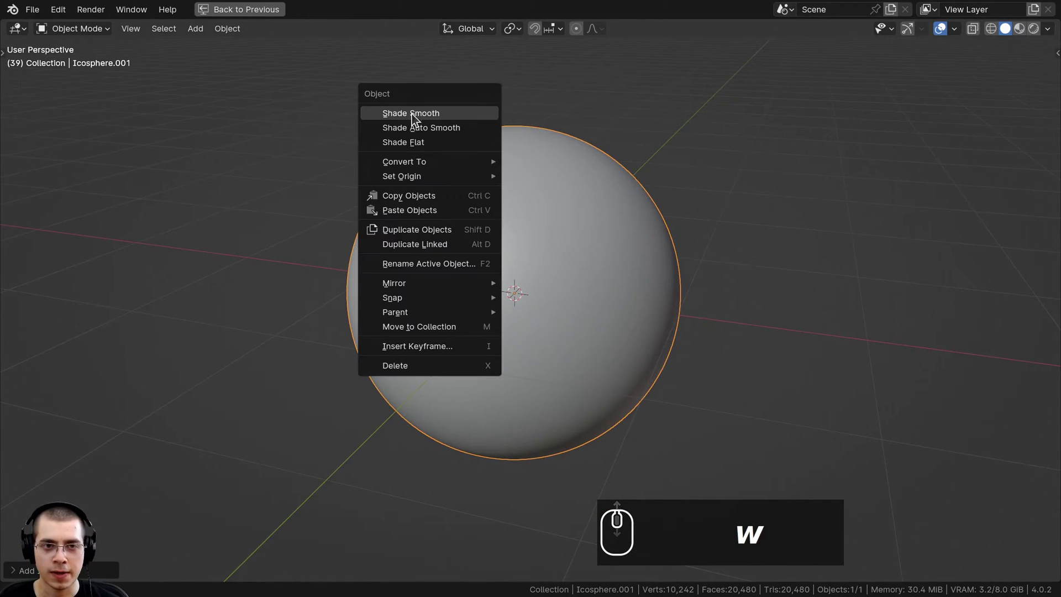
pyautogui.click(410, 115)
pyautogui.moveTo(427, 202); pyautogui.dragTo(674, 283, button='middle')
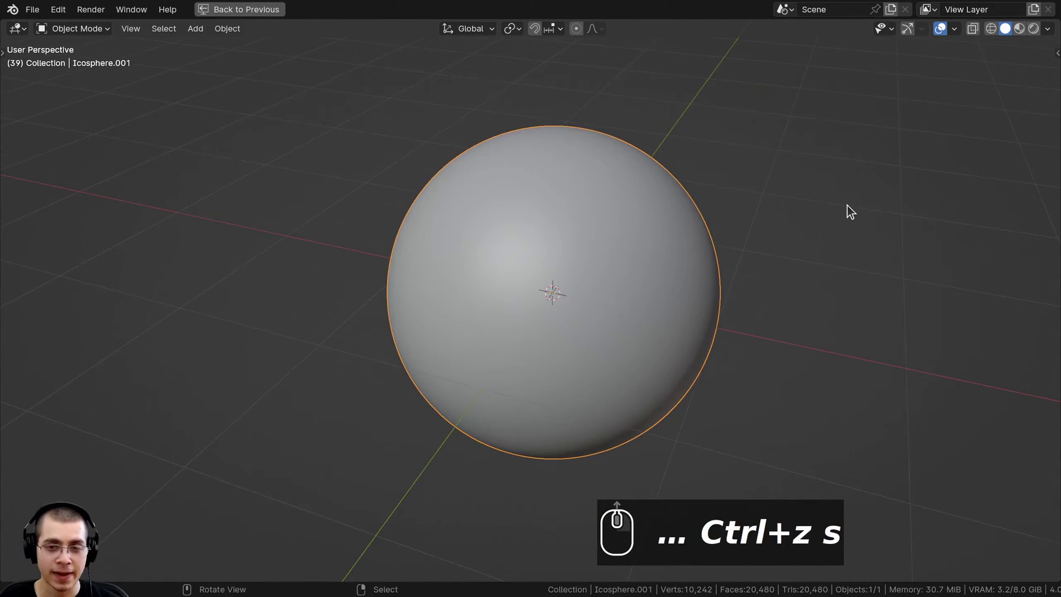
# - Scale the ico sphere by 0.6 and apply its scale
pyautogui.press('s')
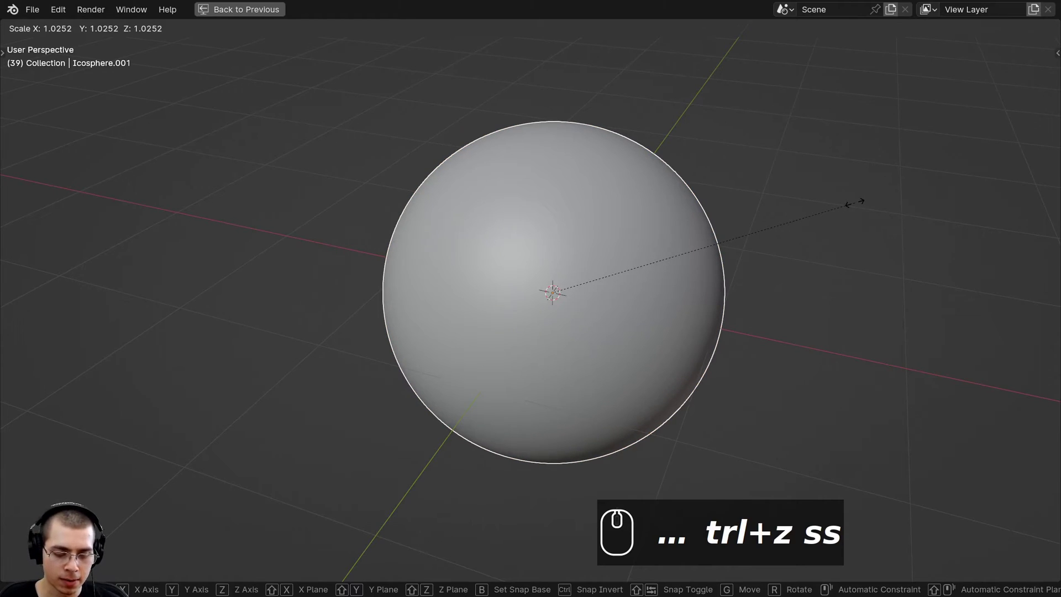
pyautogui.write('.6')
pyautogui.press('Return')
pyautogui.scroll(3, 714, 198)
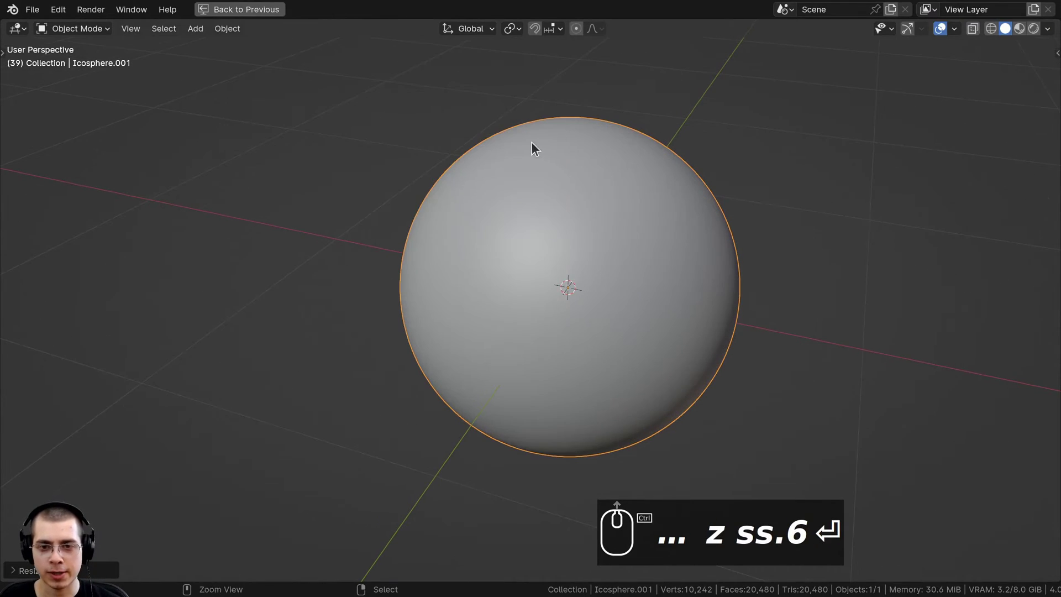
pyautogui.hotkey('ctrl', 'a')
pyautogui.click(532, 143)
pyautogui.keyDown('shift'); pyautogui.moveTo(513, 151); pyautogui.dragTo(458, 157, button='middle'); pyautogui.keyUp('shift')
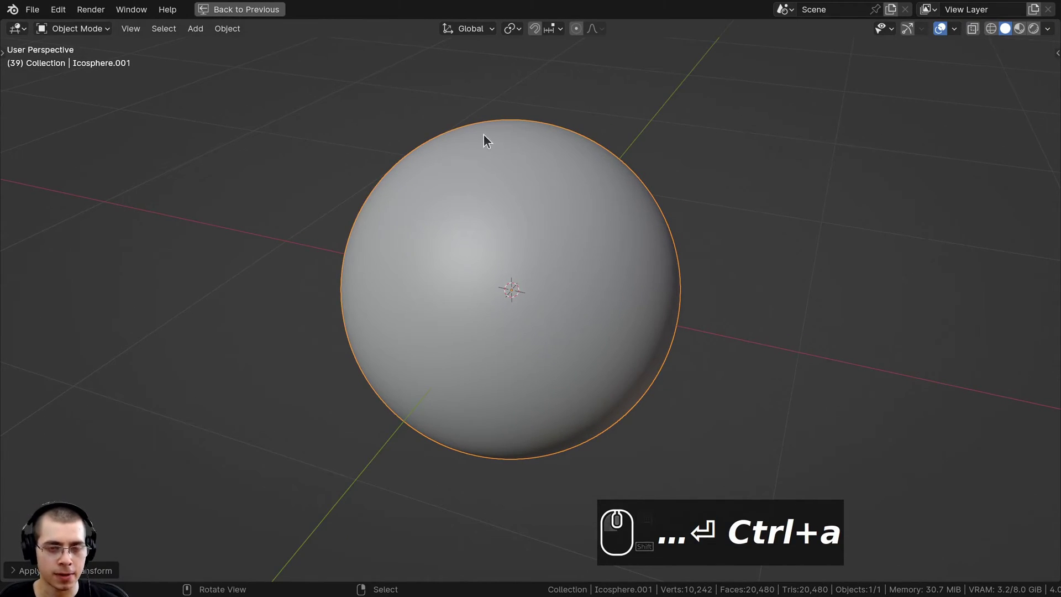
# - Add a cube at the sphere's location and scale it by 0.5
pyautogui.hotkey('shift', 'a')
pyautogui.moveTo(483, 134)
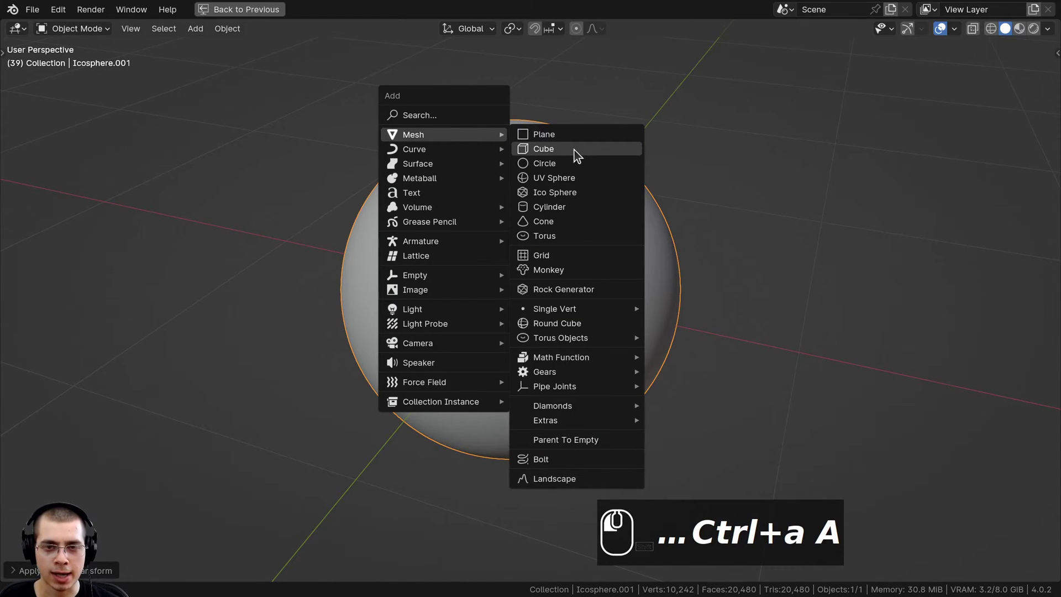
pyautogui.click(543, 148)
pyautogui.scroll(-3, 587, 192)
pyautogui.write('s.5')
pyautogui.press('Return')
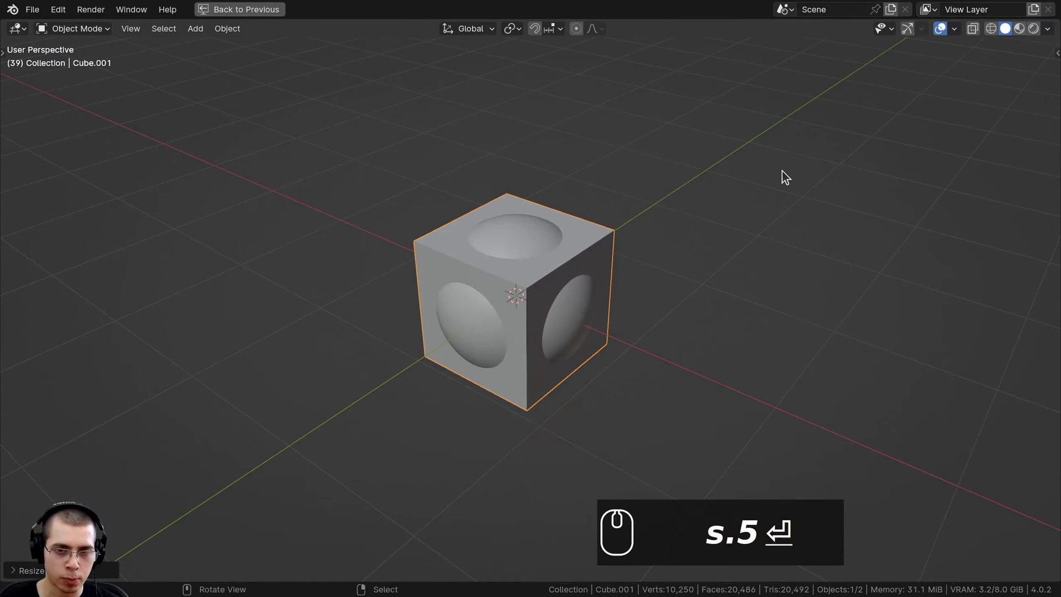
# - Apply the cube's scale and enter Edit Mode on its mesh
pyautogui.scroll(4, 553, 182)
pyautogui.hotkey('ctrl', 'a')
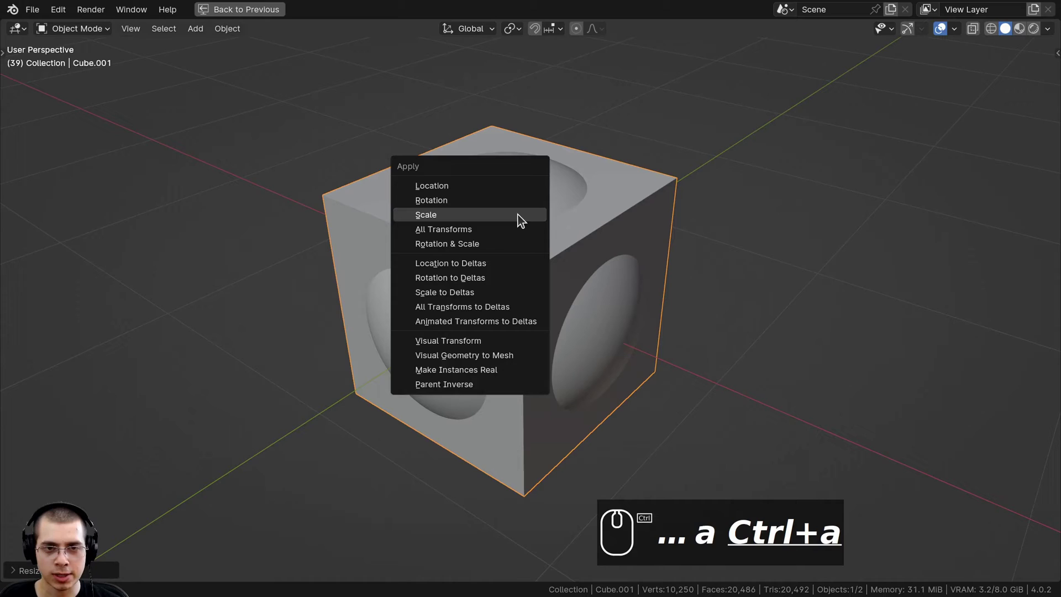
pyautogui.click(441, 214)
pyautogui.keyDown('shift'); pyautogui.moveTo(440, 213); pyautogui.dragTo(475, 224, button='middle'); pyautogui.keyUp('shift')
pyautogui.press('Tab')
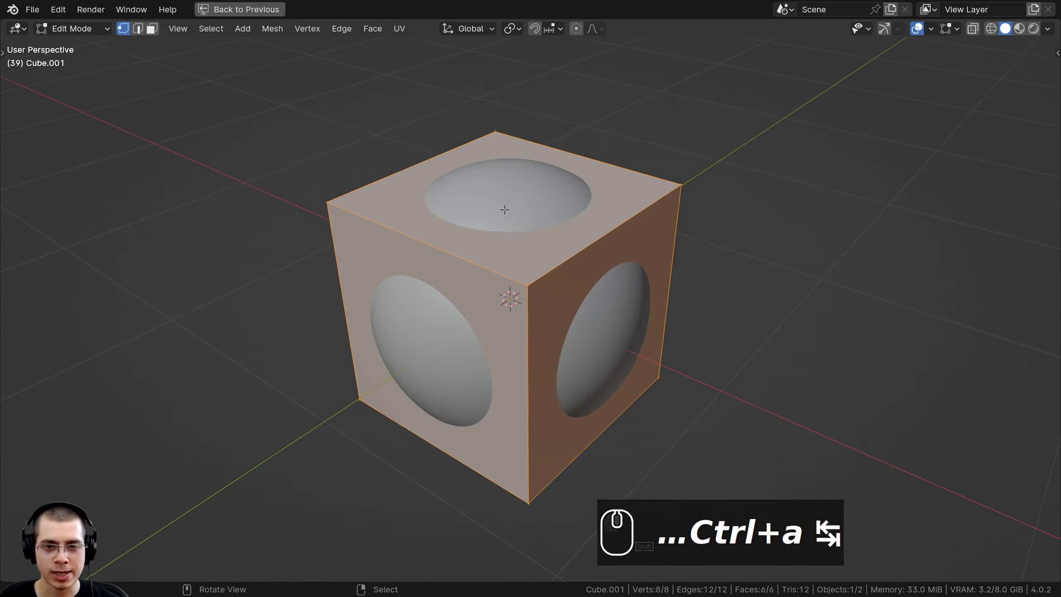
# - Bevel all of the cube's edges with 7 segments and a width of about 0.028 m
pyautogui.press('a')
pyautogui.press('a')
pyautogui.scroll(1, 795, 197)
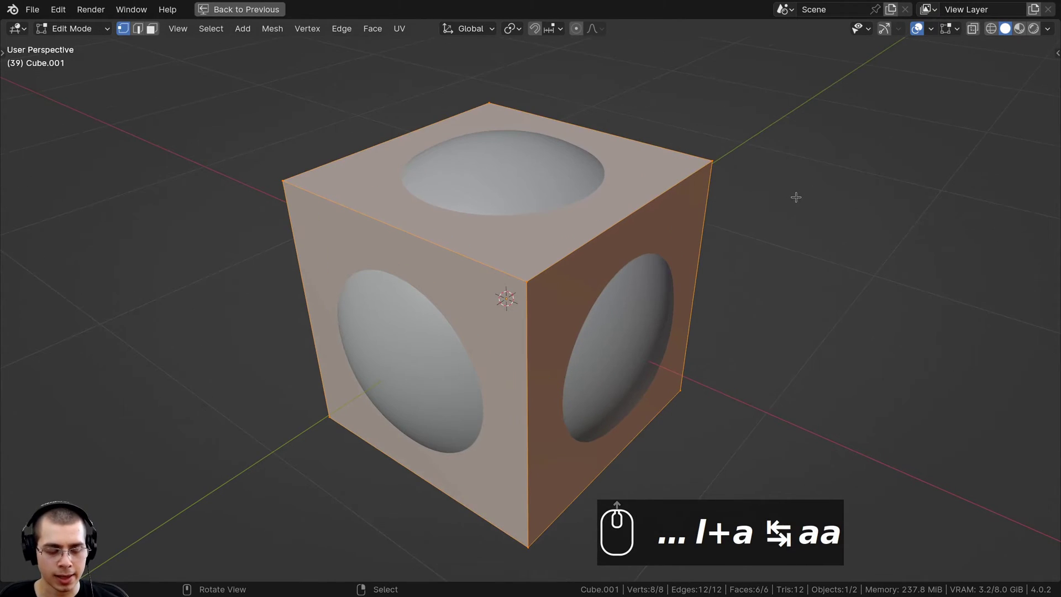
pyautogui.hotkey('ctrl', 'b')
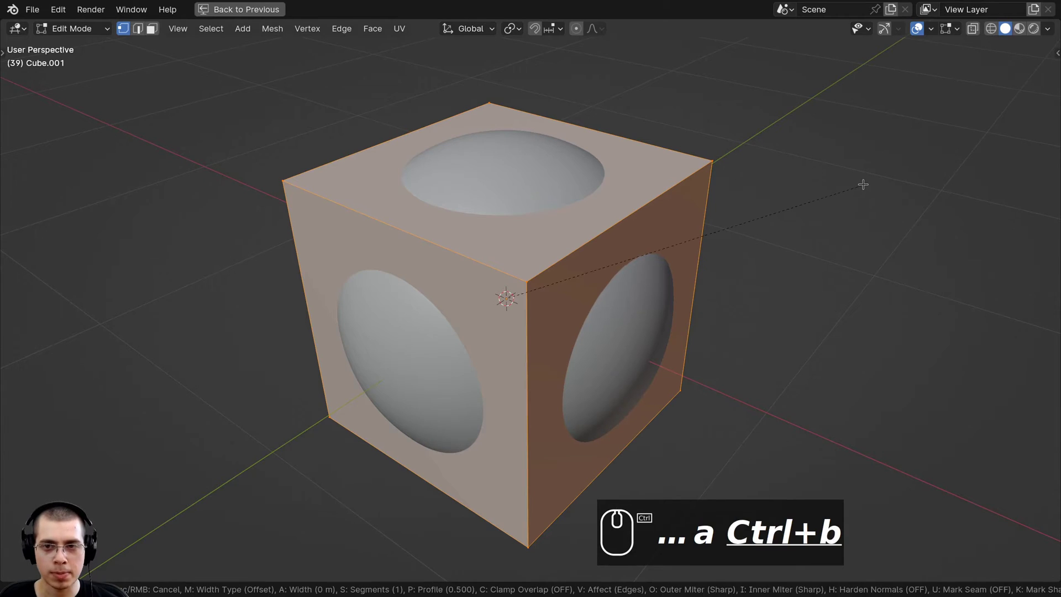
pyautogui.scroll(3, 875, 184)
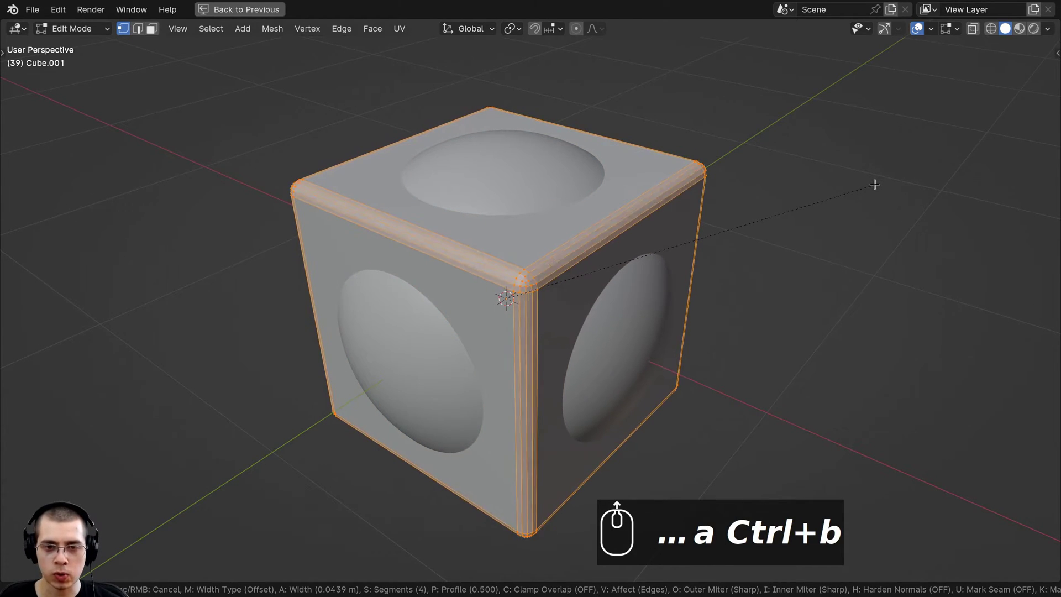
pyautogui.scroll(-4, 872, 184)
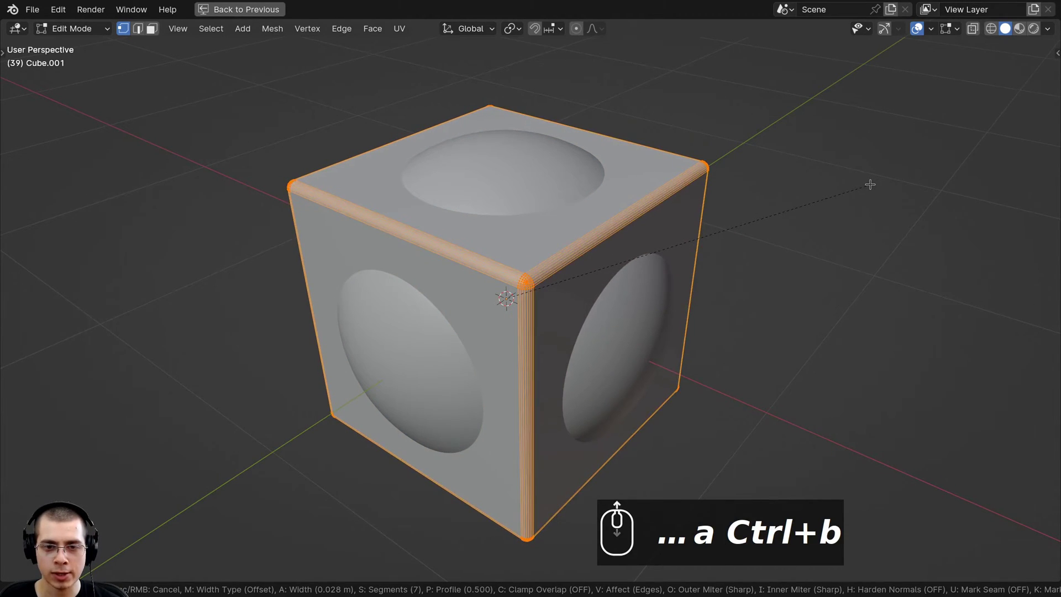
pyautogui.click(869, 183)
pyautogui.scroll(2, 454, 152)
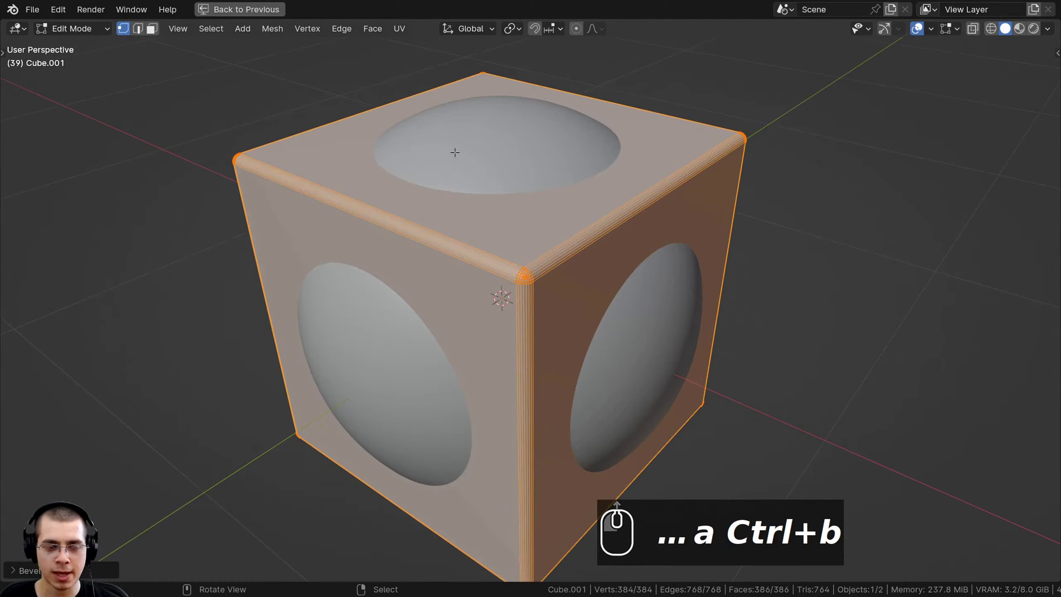
# - Return the cube to Object Mode and apply smooth shading to it
pyautogui.press('Tab')
pyautogui.press('w')
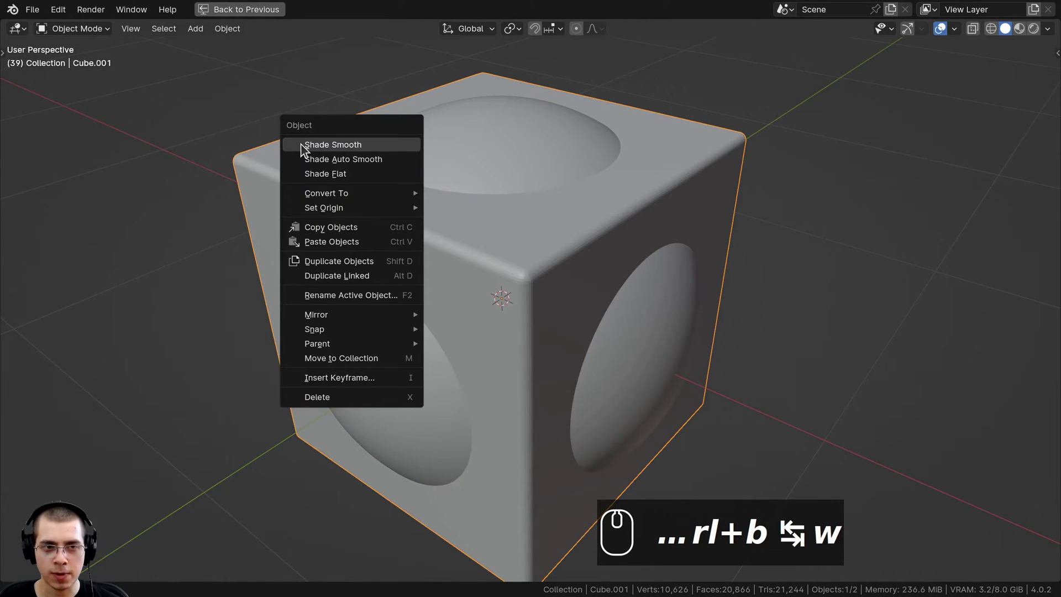
pyautogui.click(358, 144)
# - Move the cube about 1.17 m to sit beside the sphere, and shift both objects together so they are centred around the 3D cursor
pyautogui.scroll(-5, 360, 147)
pyautogui.moveTo(517, 191); pyautogui.dragTo(426, 174, button='middle')
pyautogui.keyDown('shift'); pyautogui.moveTo(427, 174); pyautogui.dragTo(459, 165, button='middle'); pyautogui.keyUp('shift')
pyautogui.press('g')
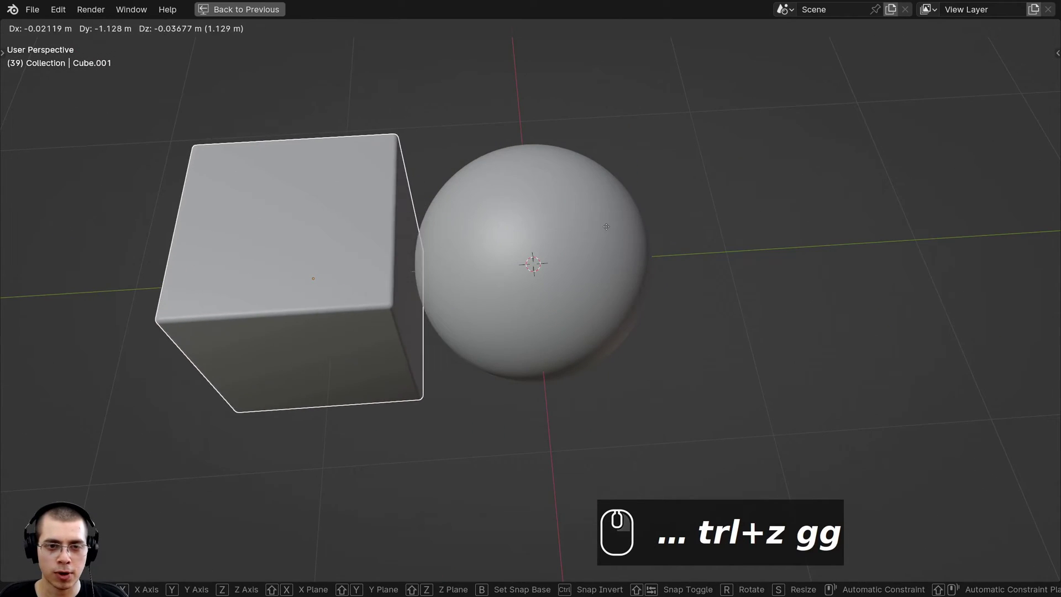
pyautogui.click(601, 227)
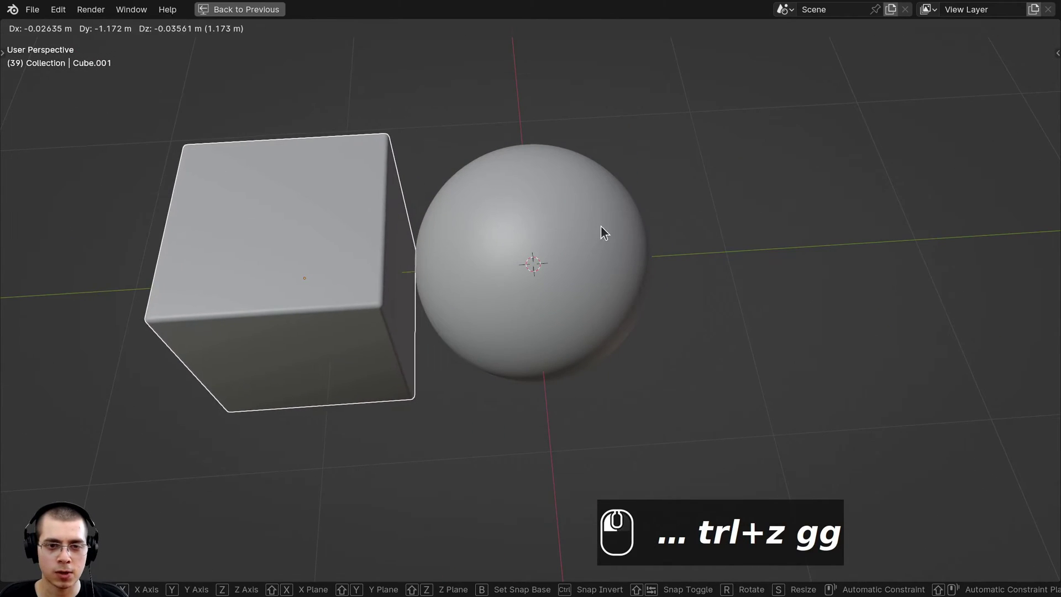
pyautogui.keyDown('shift'); pyautogui.click(576, 244); pyautogui.keyUp('shift')
pyautogui.press('g')
pyautogui.click(678, 227)
# - Unhide the area lights and camera, select the camera and check the view through it
pyautogui.scroll(-4, 674, 218)
pyautogui.moveTo(674, 218); pyautogui.dragTo(768, 210, button='middle')
pyautogui.hotkey('alt', 'h')
pyautogui.press('a')
pyautogui.rightClick(459, 368)
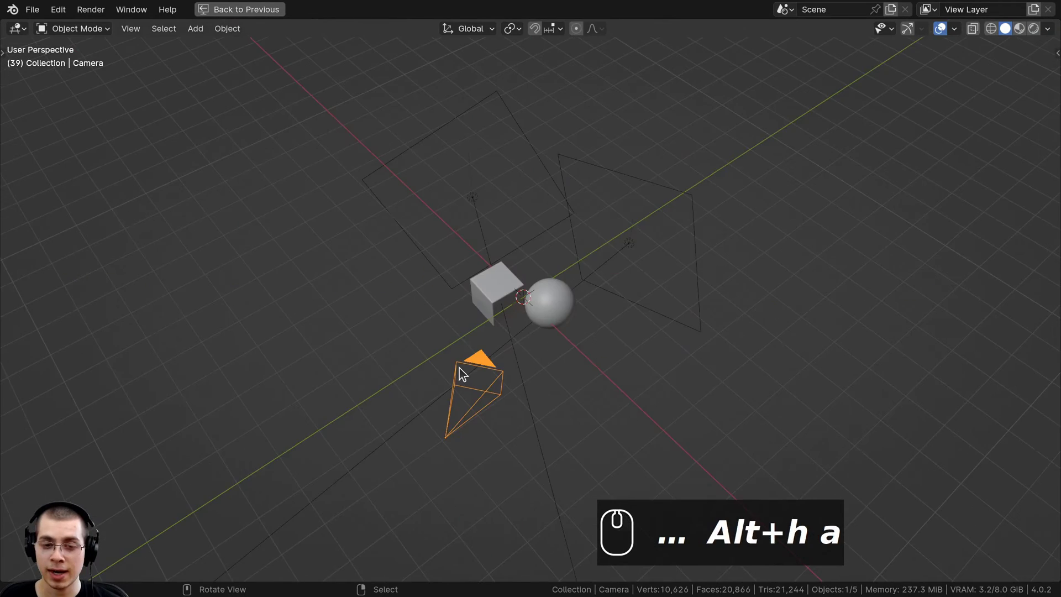
pyautogui.press('KP_0')
pyautogui.scroll(-2, 459, 368)
pyautogui.moveTo(492, 226)
pyautogui.mouseDown(button='middle')
pyautogui.moveTo(459, 194)
pyautogui.moveTo(417, 197)
pyautogui.moveTo(397, 226)
pyautogui.moveTo(392, 151)
pyautogui.mouseUp(button='middle')
pyautogui.scroll(-2, 410, 206)
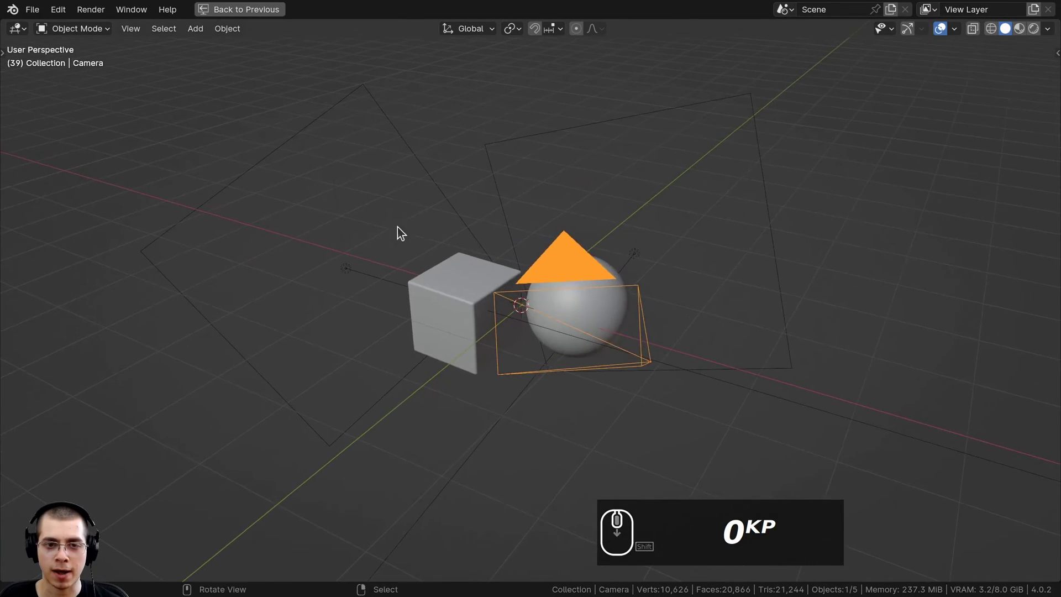
# - Restore the Shading workspace layout, select both area lights and show their light settings
pyautogui.click(240, 9)
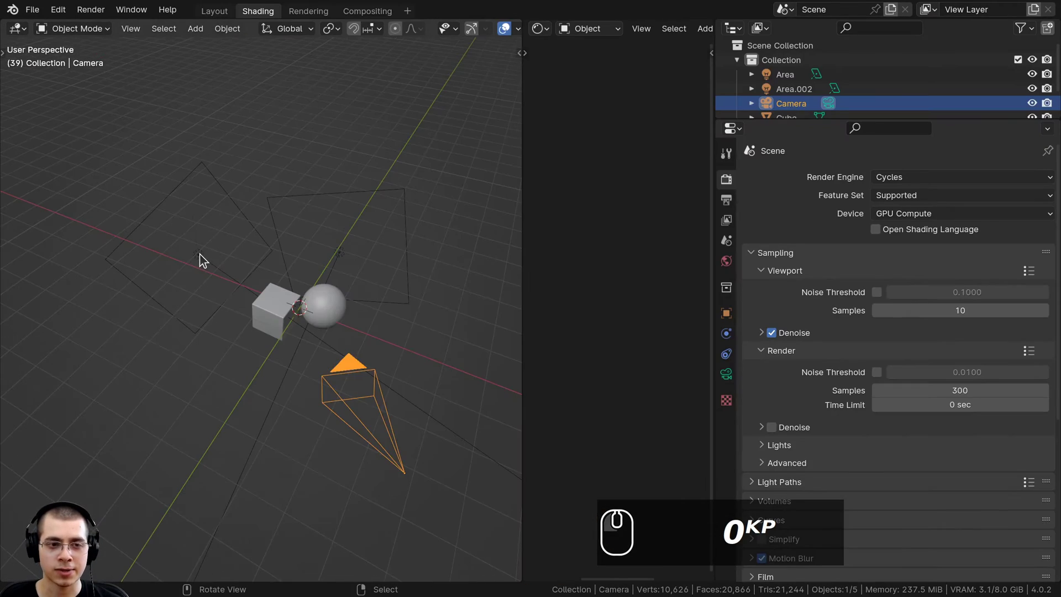
pyautogui.click(199, 254)
pyautogui.keyDown('shift'); pyautogui.click(341, 253); pyautogui.keyUp('shift')
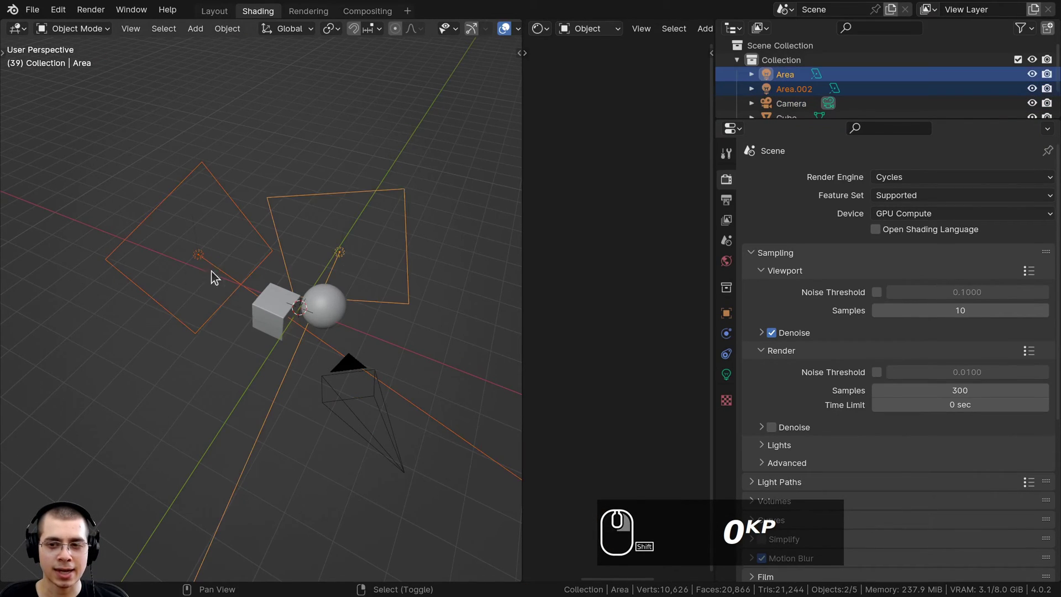
pyautogui.click(728, 373)
# - Examine the placement, color, power and size of the area light named Area
pyautogui.rightClick(341, 264)
pyautogui.press('s')
pyautogui.rightClick(412, 265)
pyautogui.moveTo(411, 265); pyautogui.dragTo(215, 249, button='middle')
pyautogui.scroll(1, 309, 289)
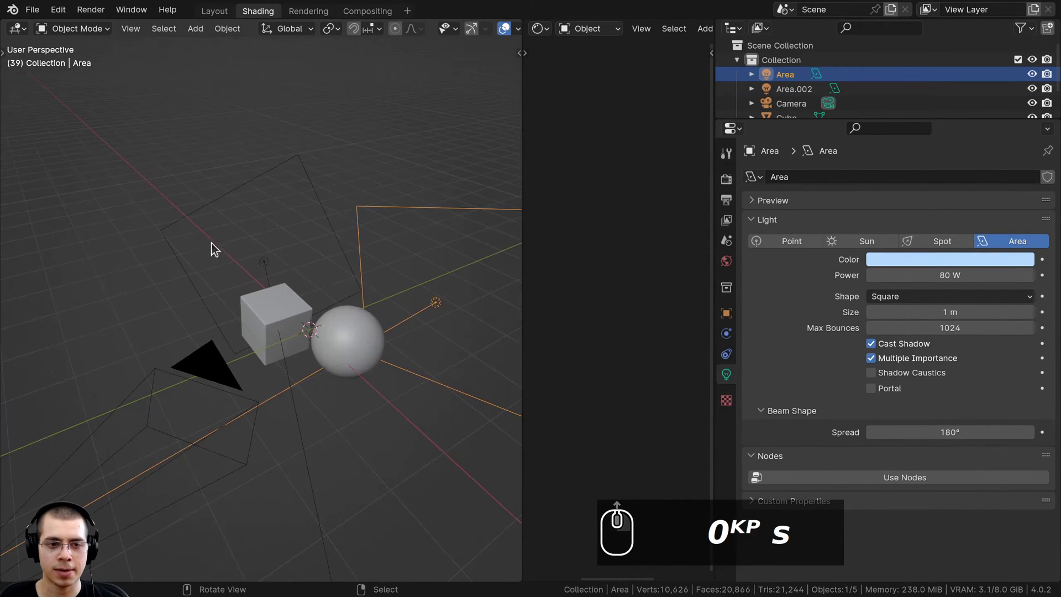
pyautogui.rightClick(428, 313)
pyautogui.moveTo(434, 320); pyautogui.dragTo(439, 345, button='middle')
pyautogui.press('g')
pyautogui.rightClick(433, 265)
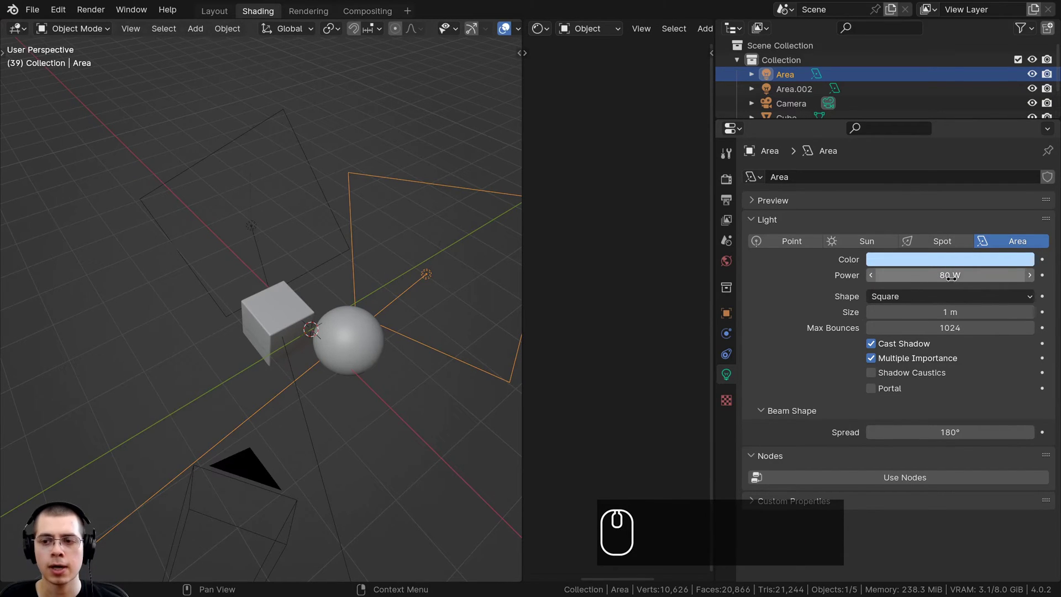
# - Select the area light Area.002 and examine its color and power
pyautogui.keyDown('shift'); pyautogui.moveTo(338, 315); pyautogui.dragTo(328, 304, button='middle'); pyautogui.keyUp('shift')
pyautogui.rightClick(241, 226)
pyautogui.moveTo(241, 227); pyautogui.dragTo(313, 223, button='middle')
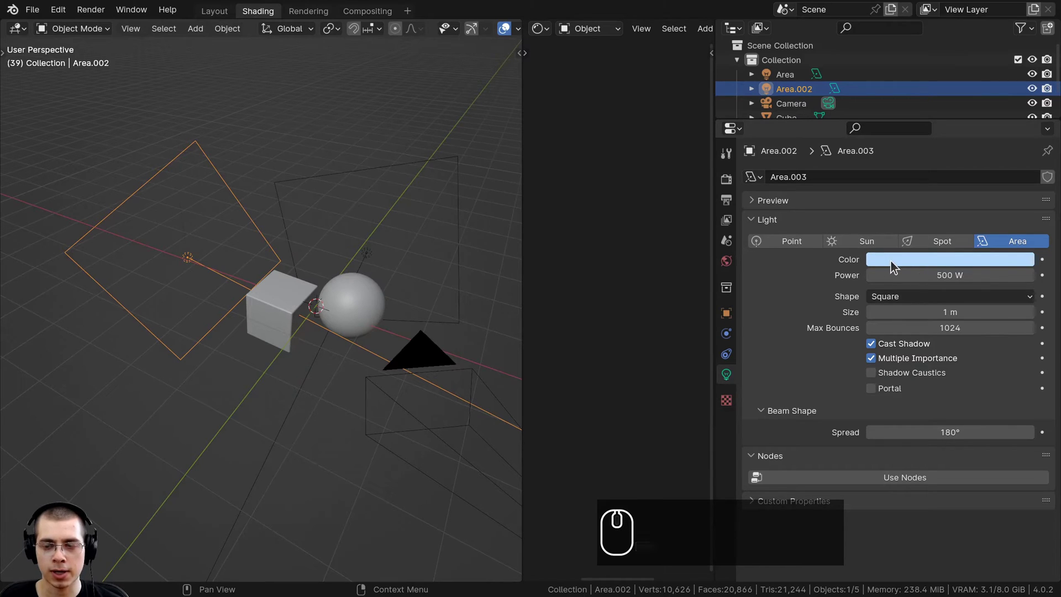
pyautogui.scroll(-2, 264, 342)
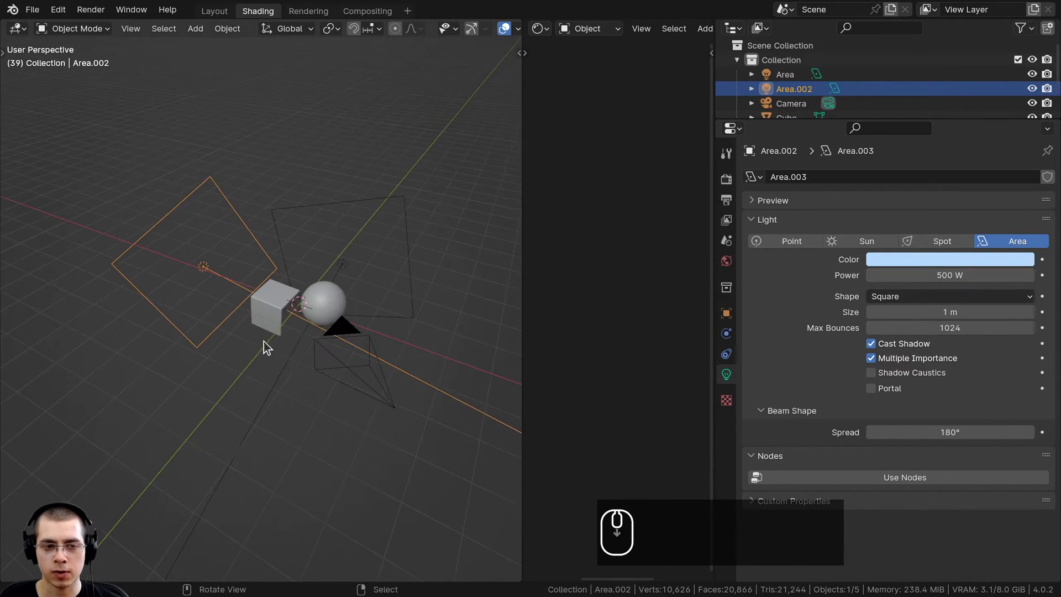
# - Select the ico sphere, switch the viewport to Rendered shading and deselect everything
pyautogui.moveTo(263, 342); pyautogui.dragTo(227, 345, button='middle')
pyautogui.scroll(4, 283, 328)
pyautogui.click(364, 310)
pyautogui.press('z')
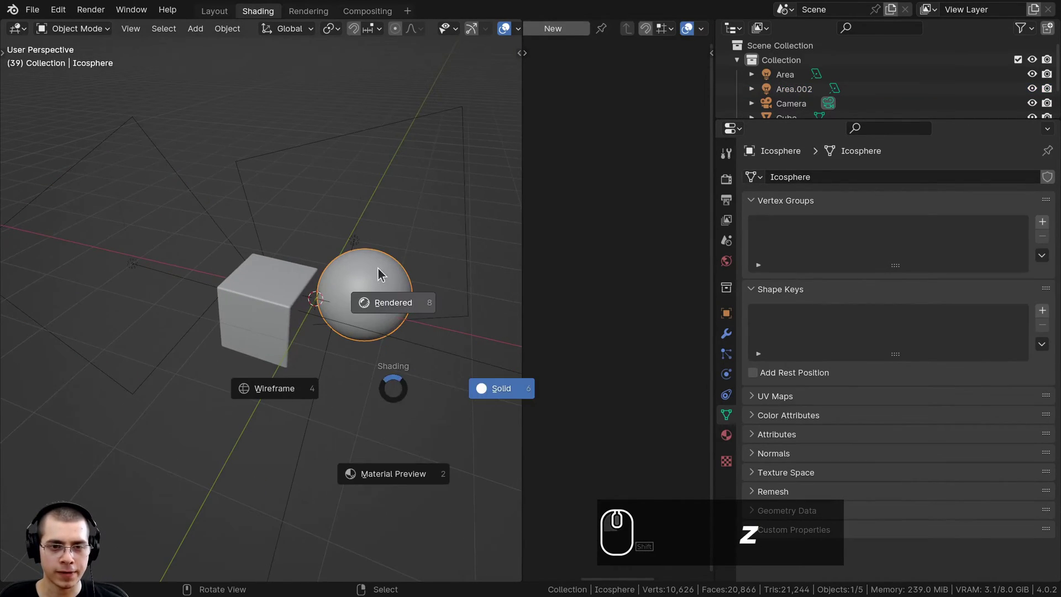
pyautogui.scroll(-2, 294, 287)
pyautogui.scroll(1, 294, 281)
pyautogui.press('a')
pyautogui.moveTo(294, 282); pyautogui.dragTo(263, 325, button='middle')
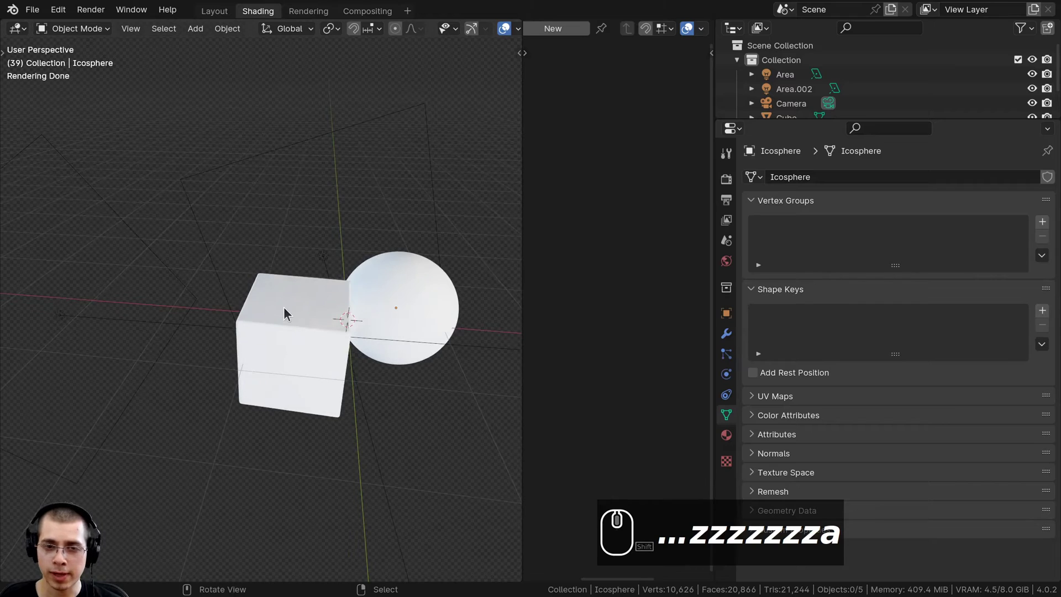
pyautogui.keyDown('shift'); pyautogui.moveTo(252, 243); pyautogui.dragTo(241, 239, button='middle'); pyautogui.keyUp('shift')
pyautogui.moveTo(301, 486); pyautogui.dragTo(372, 272, button='middle')
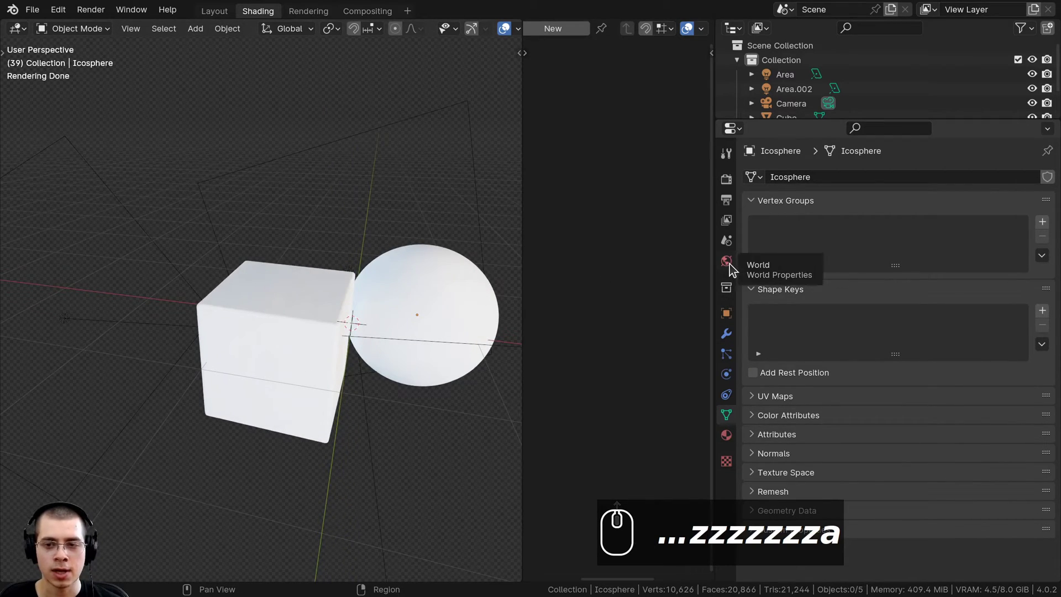
# - Open the World settings, widen the properties area and examine the name of the HDR environment image
pyautogui.click(727, 261)
pyautogui.moveTo(713, 303); pyautogui.dragTo(653, 304)
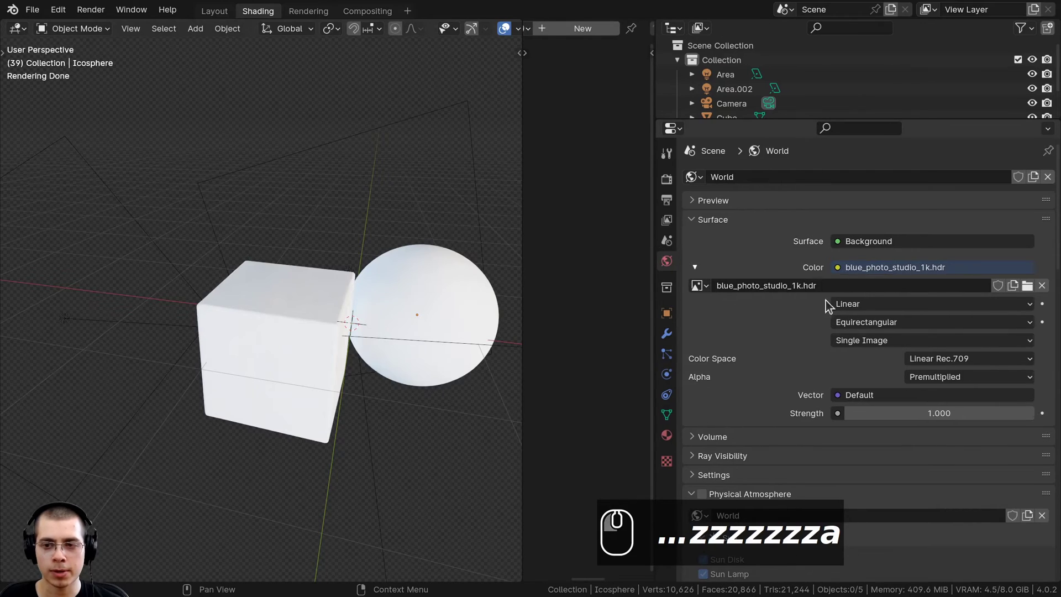
pyautogui.doubleClick(713, 287)
pyautogui.moveTo(716, 286); pyautogui.dragTo(792, 286)
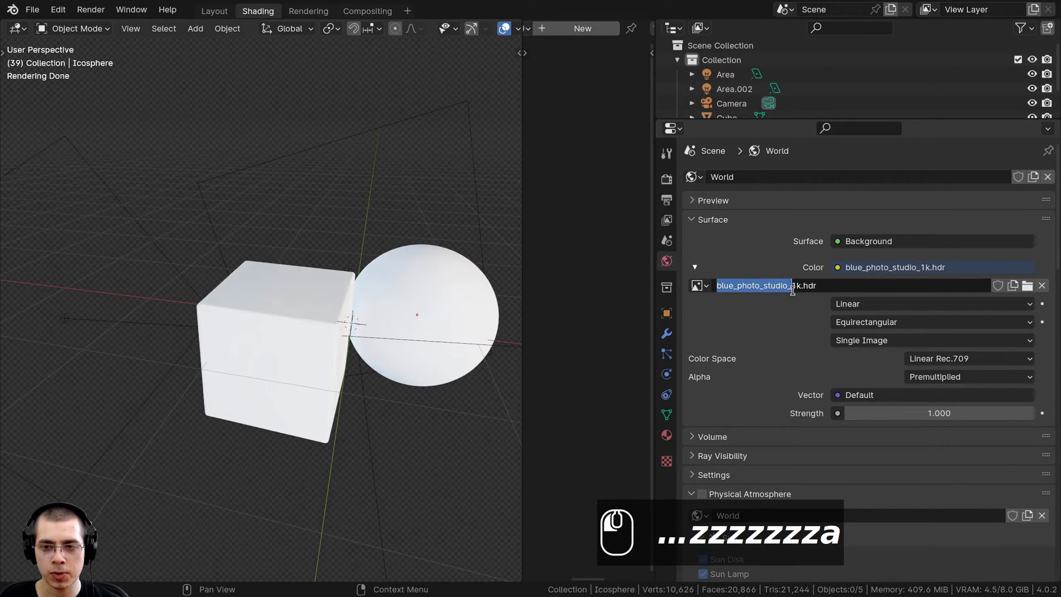
pyautogui.click(797, 320)
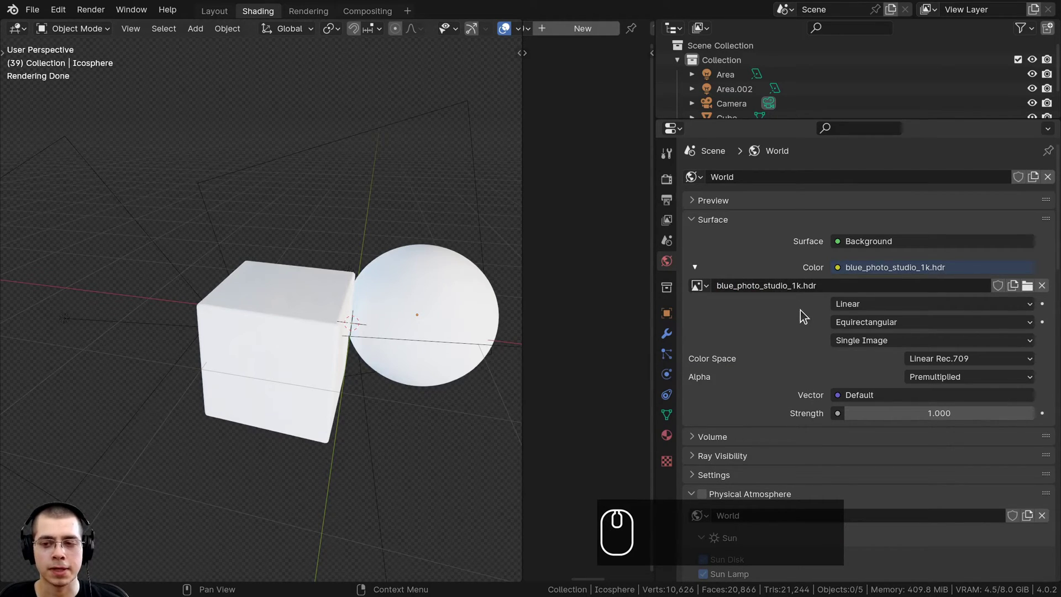
# - Examine the HDR image's resolution and the Environment Texture option for the world's background color
pyautogui.click(794, 285)
pyautogui.click(793, 285)
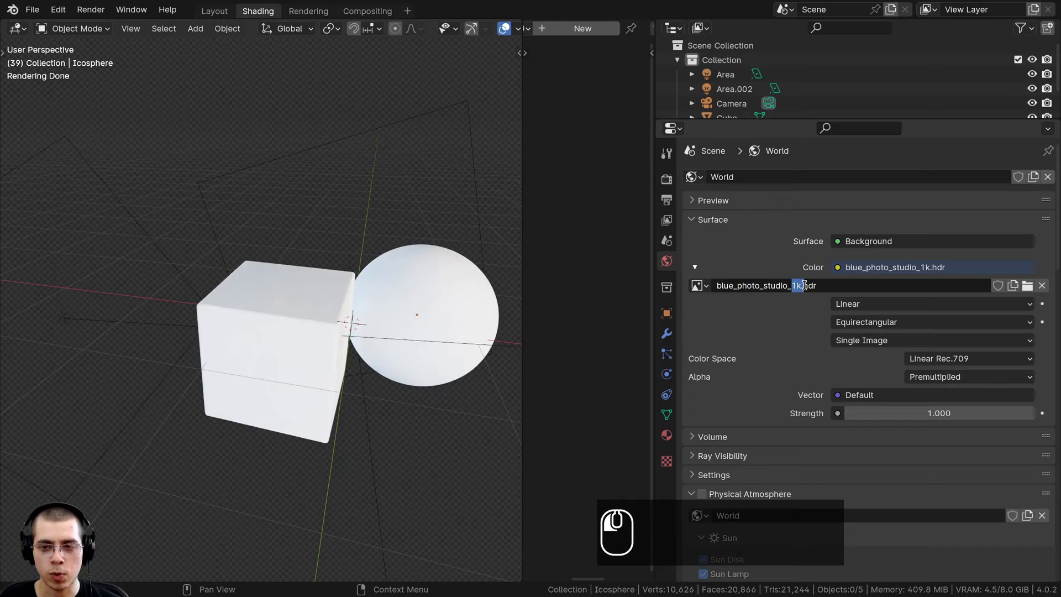
pyautogui.moveTo(804, 285); pyautogui.dragTo(821, 285)
pyautogui.click(801, 305)
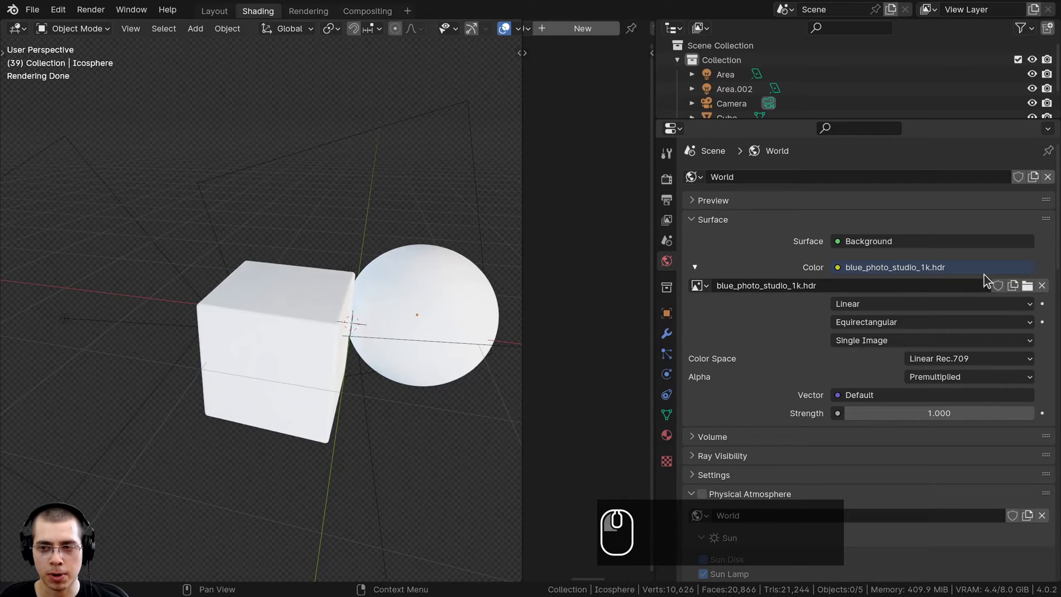
pyautogui.click(836, 267)
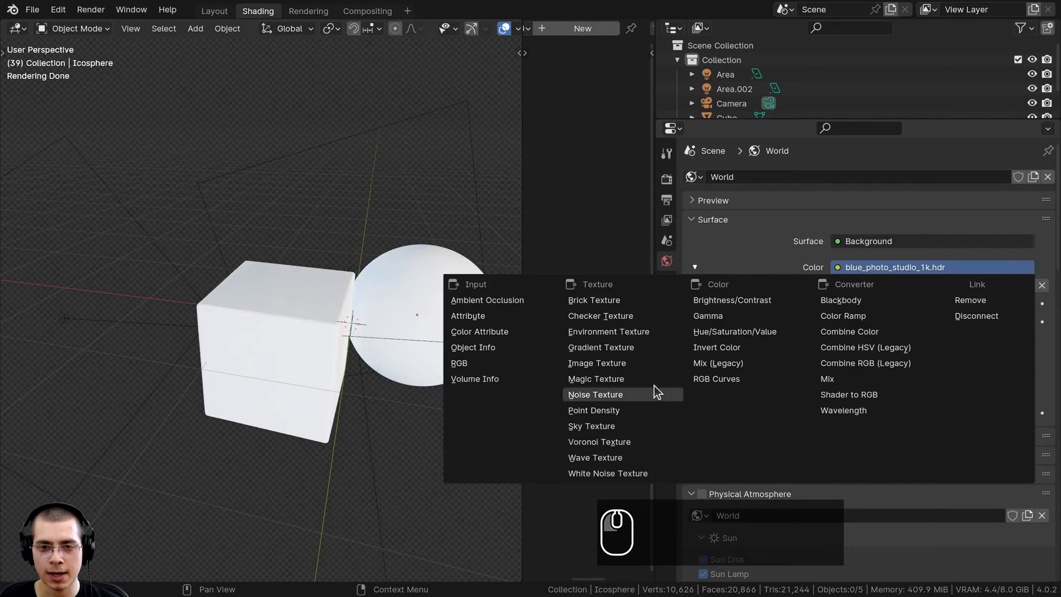
pyautogui.click(615, 327)
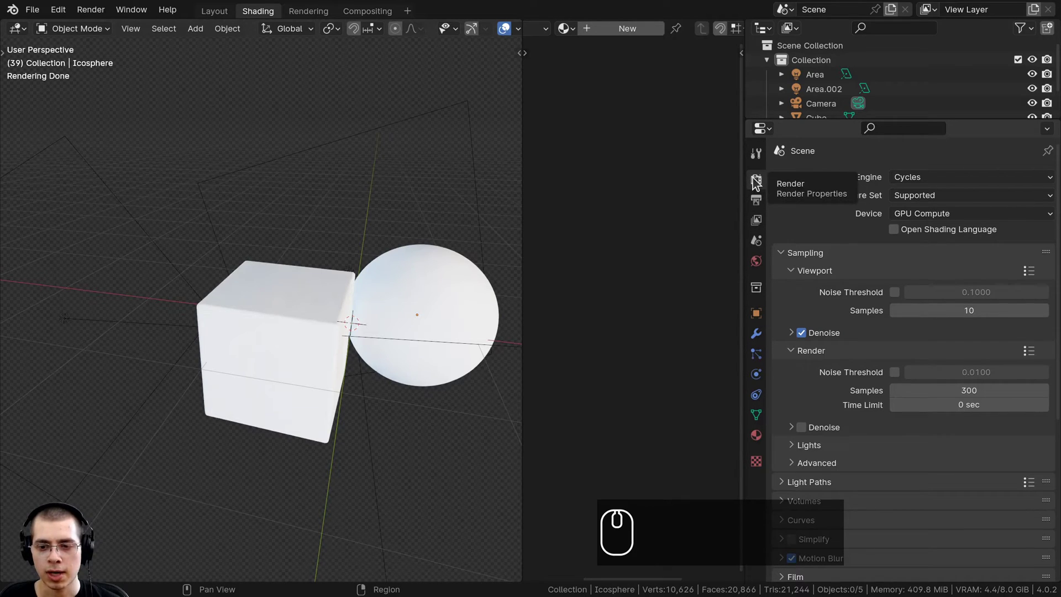
# - Expand the Film render settings and compare the camera view with Transparent off and on, leaving it enabled
pyautogui.scroll(-10, 813, 182)
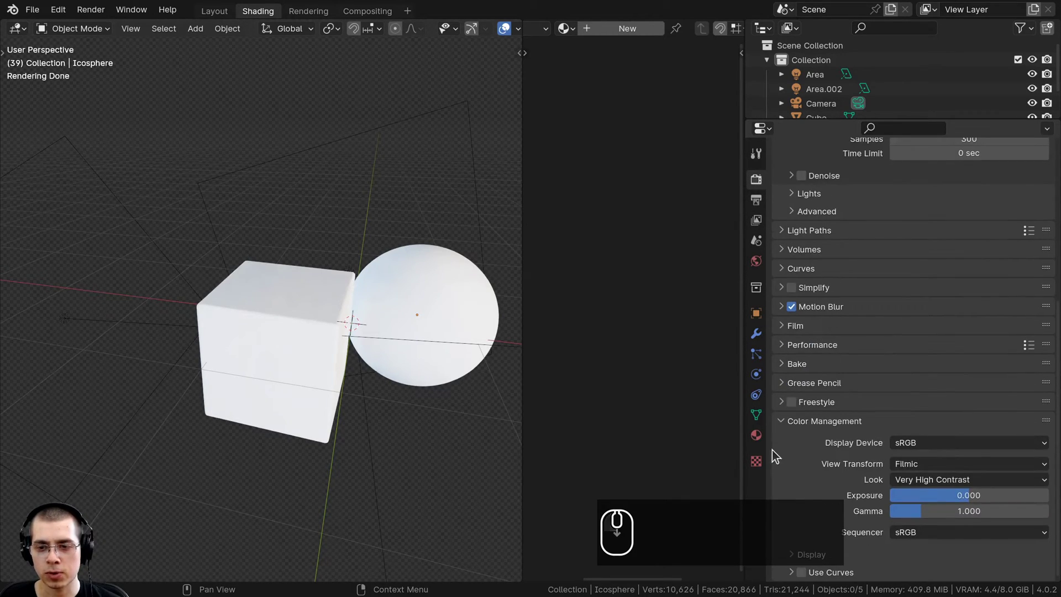
pyautogui.click(781, 325)
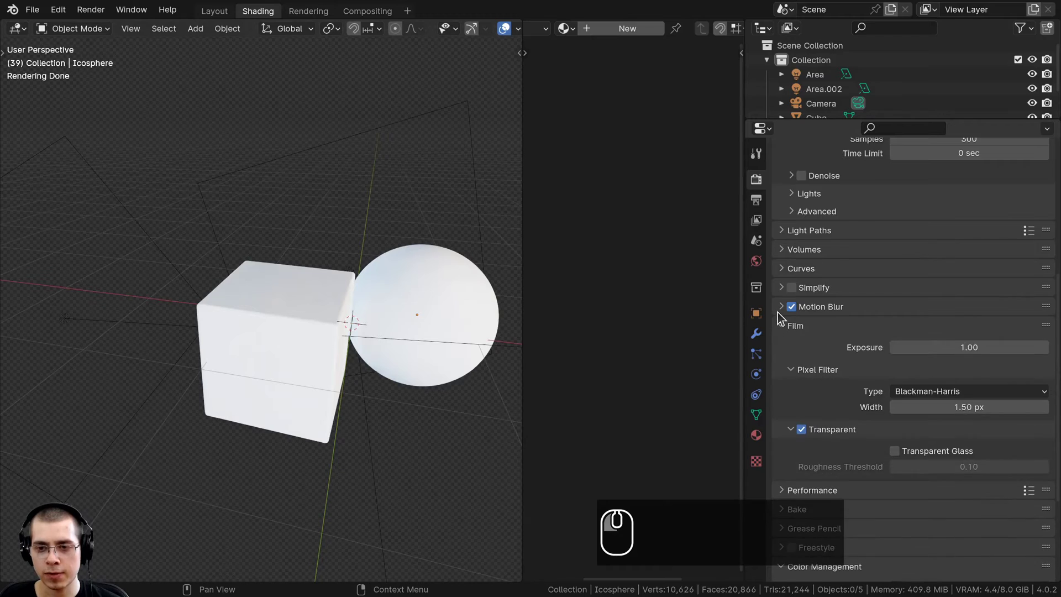
pyautogui.scroll(-5, 806, 314)
pyautogui.click(802, 284)
pyautogui.click(801, 284)
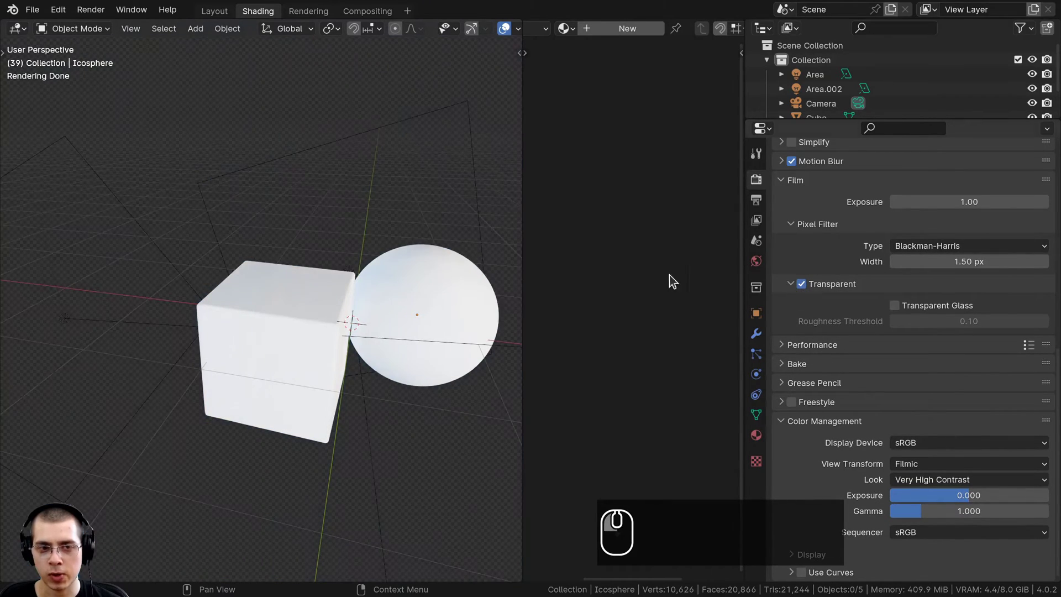
pyautogui.press('KP_0')
pyautogui.click(804, 283)
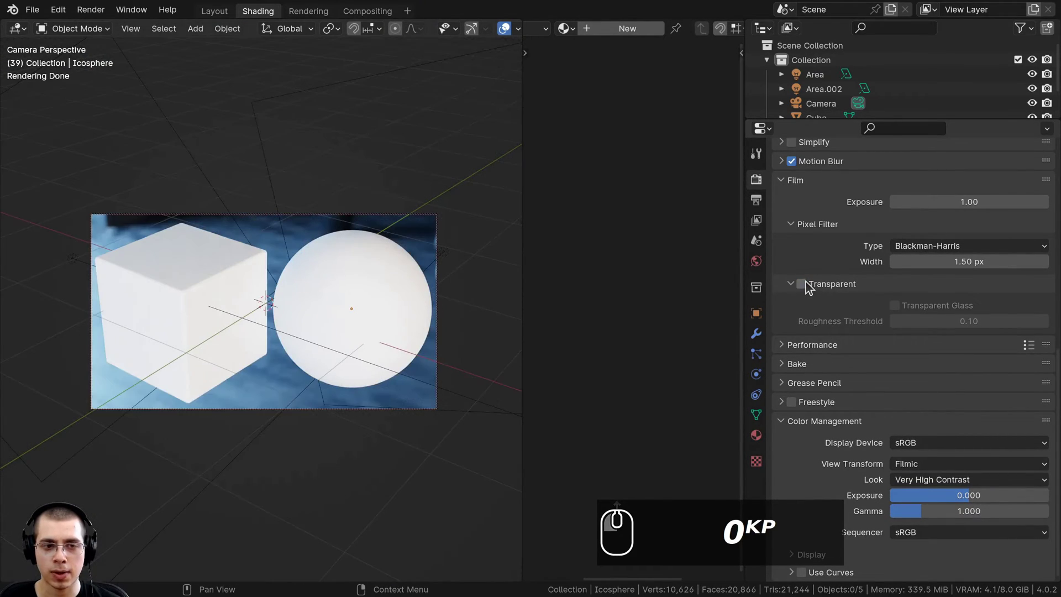
pyautogui.click(804, 283)
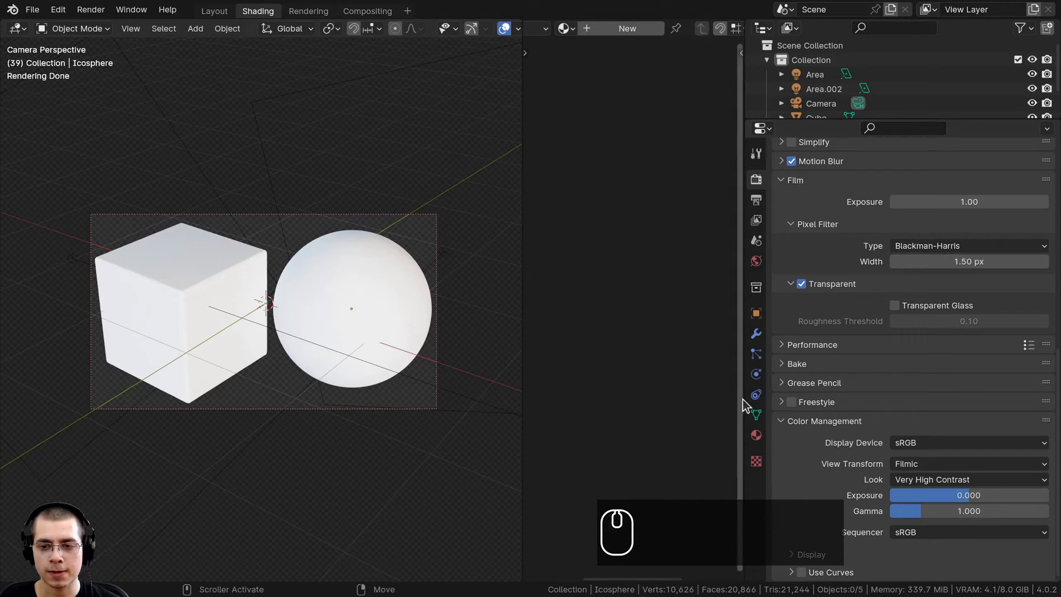
# - Examine the Color Management settings, keeping View Transform at Filmic and Look at Very High Contrast
pyautogui.moveTo(741, 400); pyautogui.dragTo(756, 401)
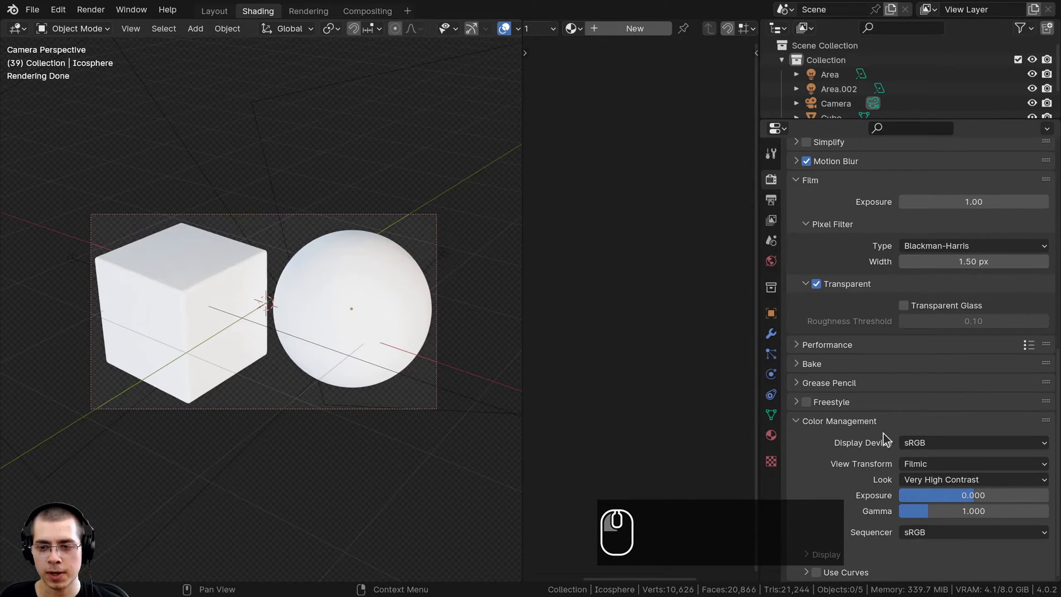
pyautogui.click(916, 466)
pyautogui.click(916, 467)
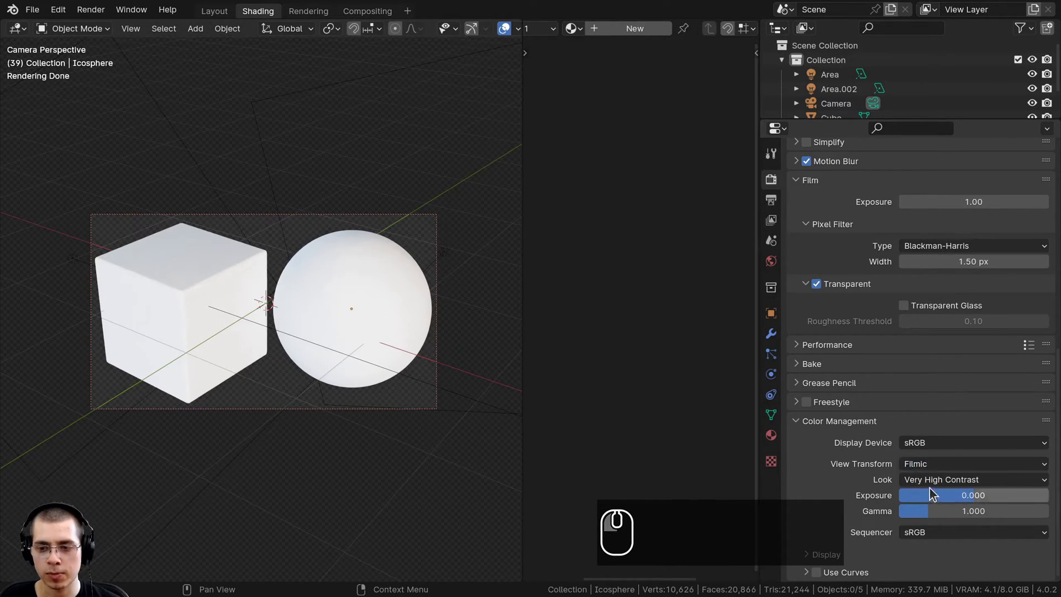
pyautogui.click(931, 486)
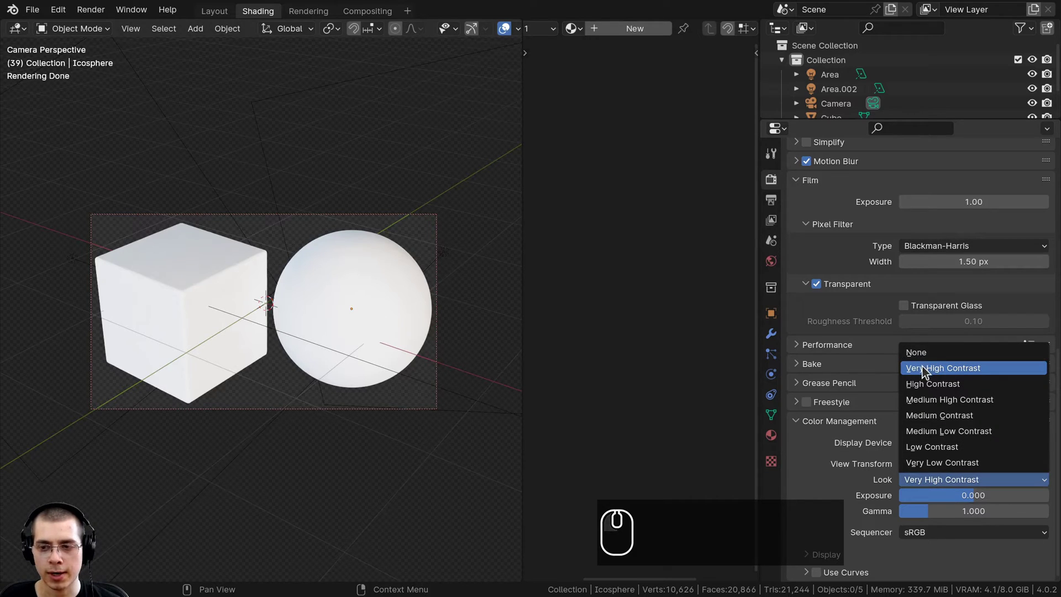
pyautogui.scroll(2, 310, 266)
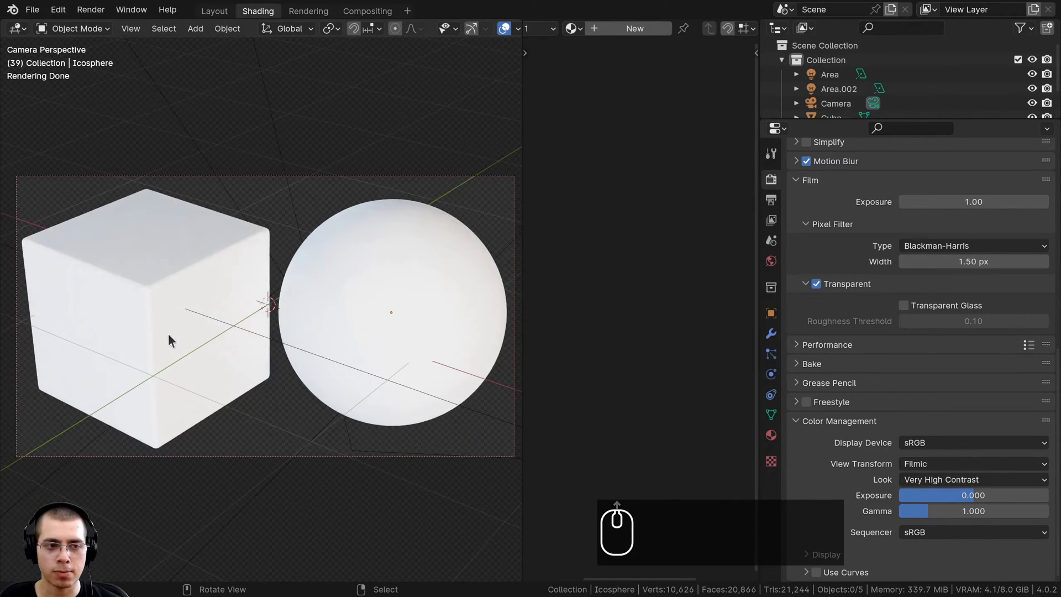
# - Create a new material on the sphere, name it Sci-Fi Metal Greeble, and share it with the cube
pyautogui.keyDown('shift'); pyautogui.moveTo(96, 311); pyautogui.dragTo(95, 316, button='middle'); pyautogui.keyUp('shift')
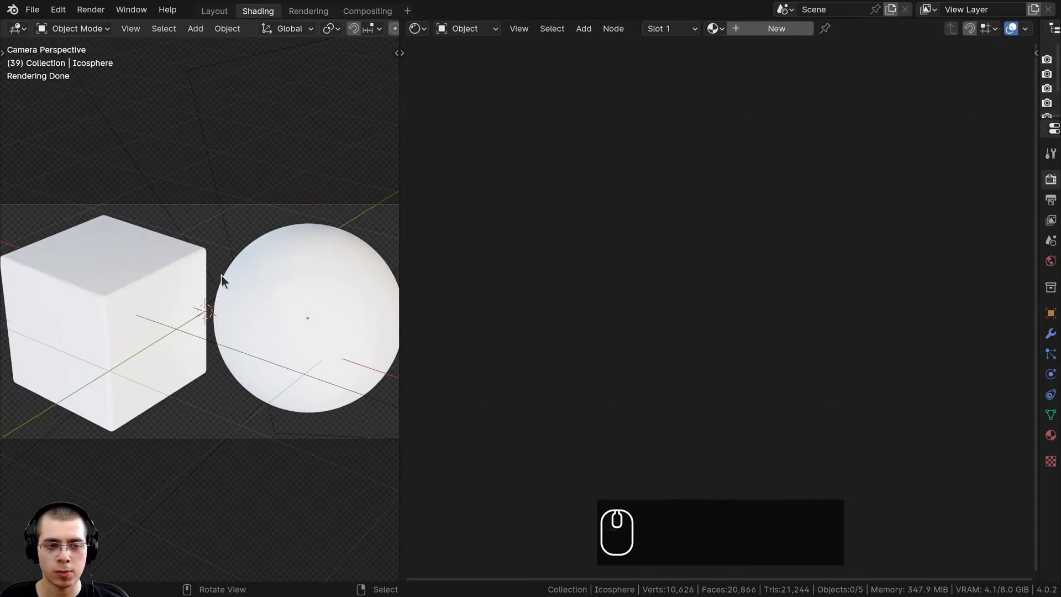
pyautogui.press('z')
pyautogui.press('z')
pyautogui.press('z')
pyautogui.press('z')
pyautogui.press('z')
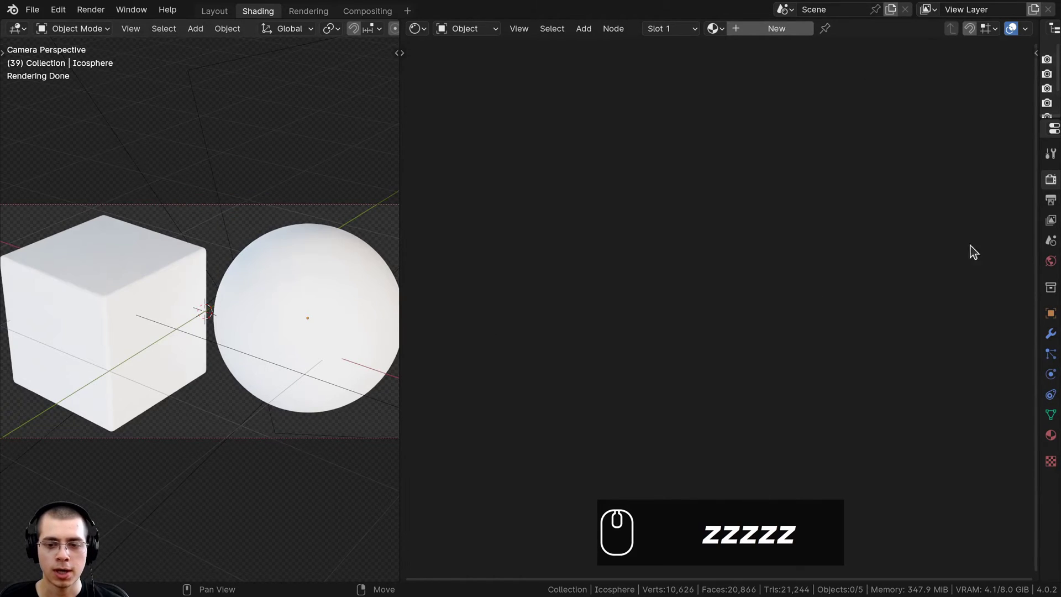
pyautogui.click(755, 28)
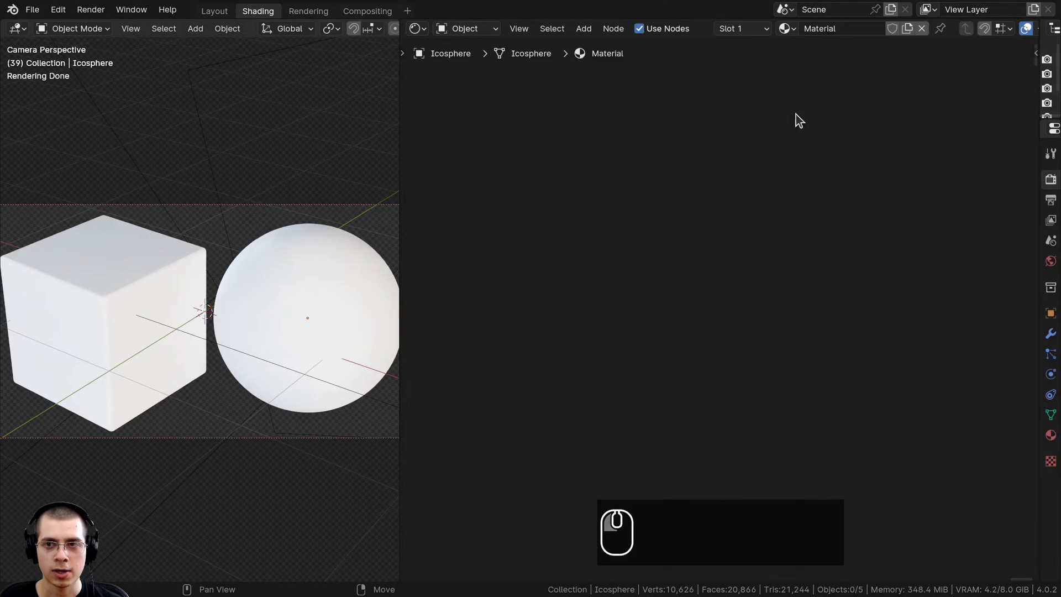
pyautogui.click(842, 32)
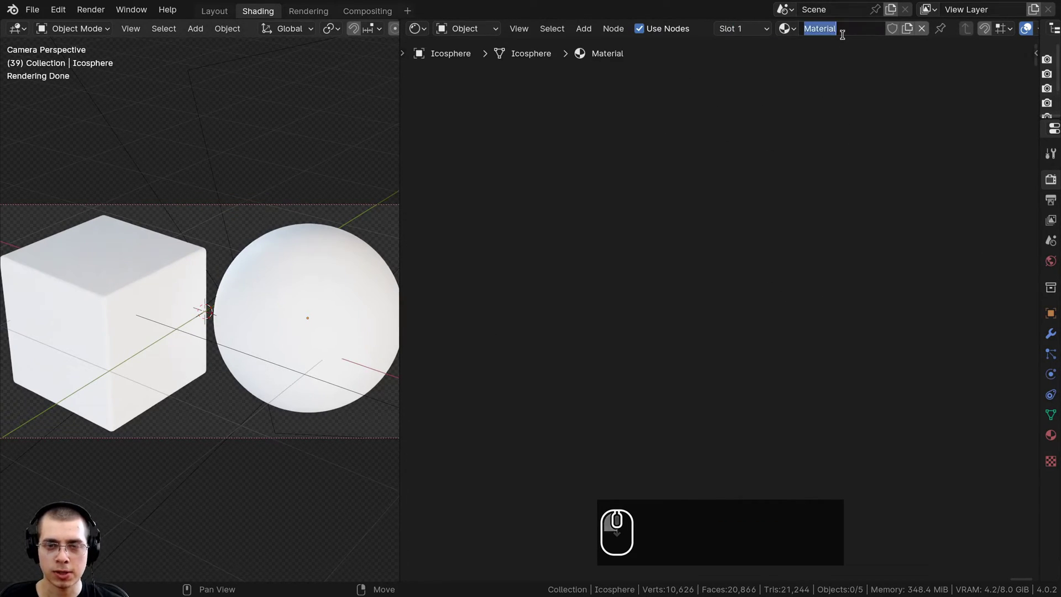
pyautogui.press('BackSpace')
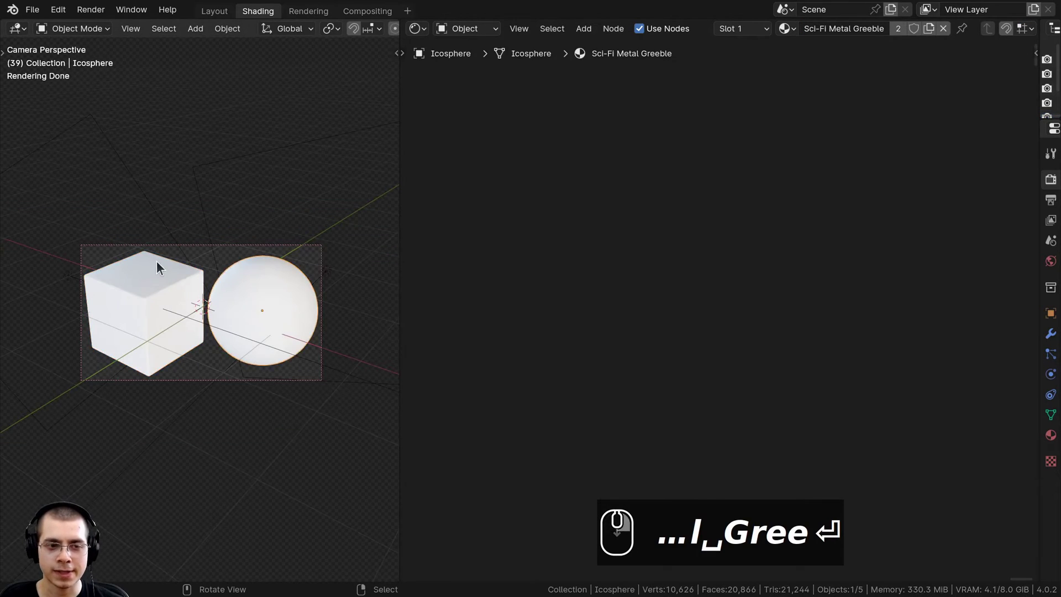
# - Bring the material's nodes into close view and position the Principled BSDF node beside the Material Output
pyautogui.scroll(-10, 606, 276)
pyautogui.moveTo(569, 267); pyautogui.dragTo(743, 216, button='middle')
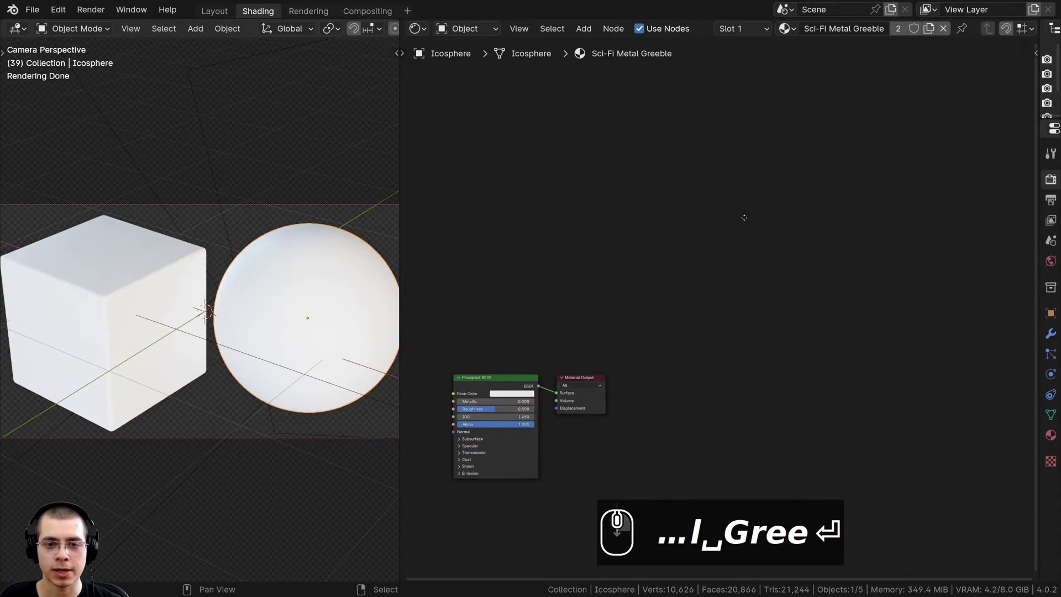
pyautogui.scroll(7, 565, 372)
pyautogui.moveTo(565, 372); pyautogui.dragTo(849, 191, button='middle')
pyautogui.scroll(2, 850, 191)
pyautogui.moveTo(735, 207); pyautogui.dragTo(753, 204)
pyautogui.moveTo(754, 203); pyautogui.dragTo(736, 166, button='middle')
pyautogui.scroll(3, 736, 166)
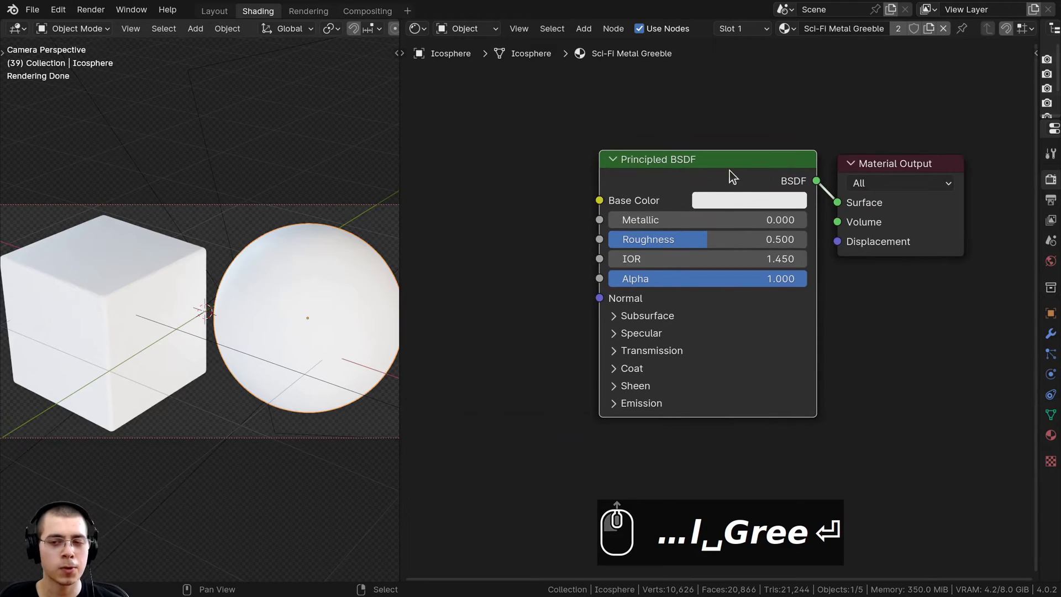
pyautogui.moveTo(729, 170); pyautogui.dragTo(736, 170)
pyautogui.moveTo(752, 234); pyautogui.dragTo(749, 234, button='middle')
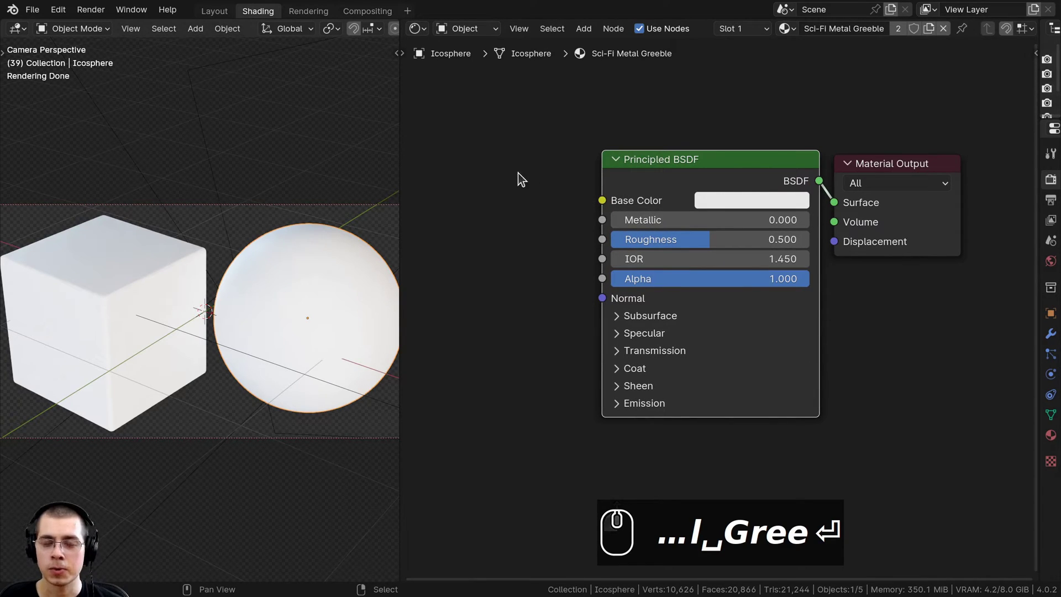
# - Search the add-on preferences for "node" and check that the Node Wrangler add-on is enabled
pyautogui.click(58, 10)
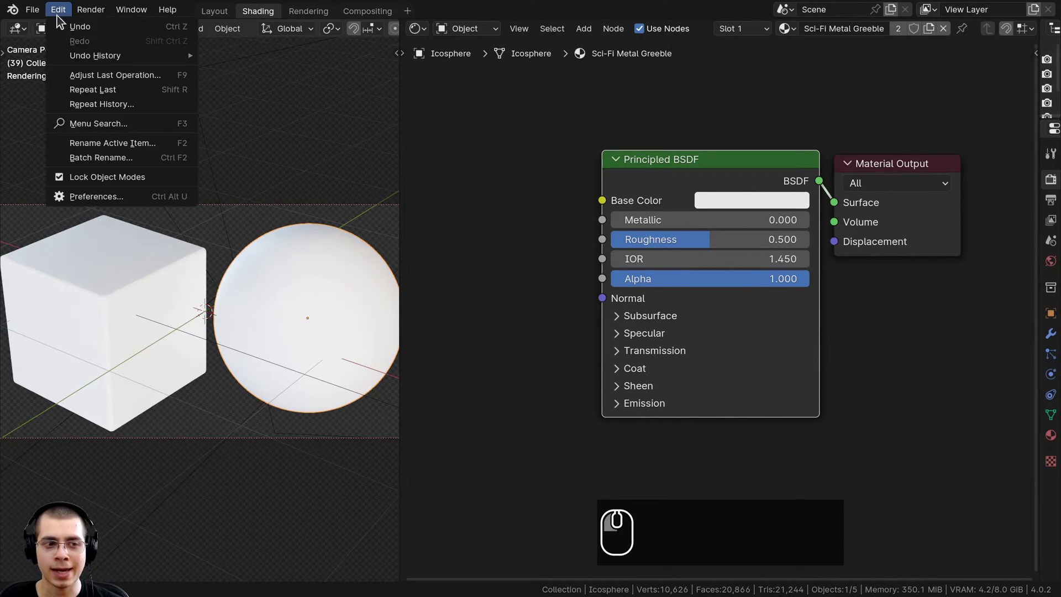
pyautogui.click(79, 194)
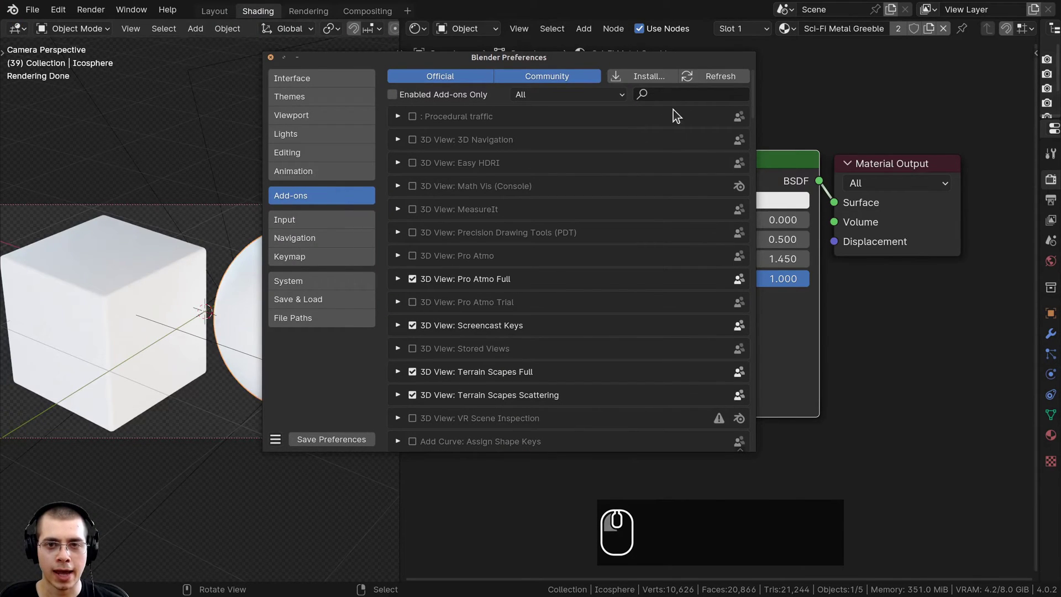
pyautogui.click(680, 92)
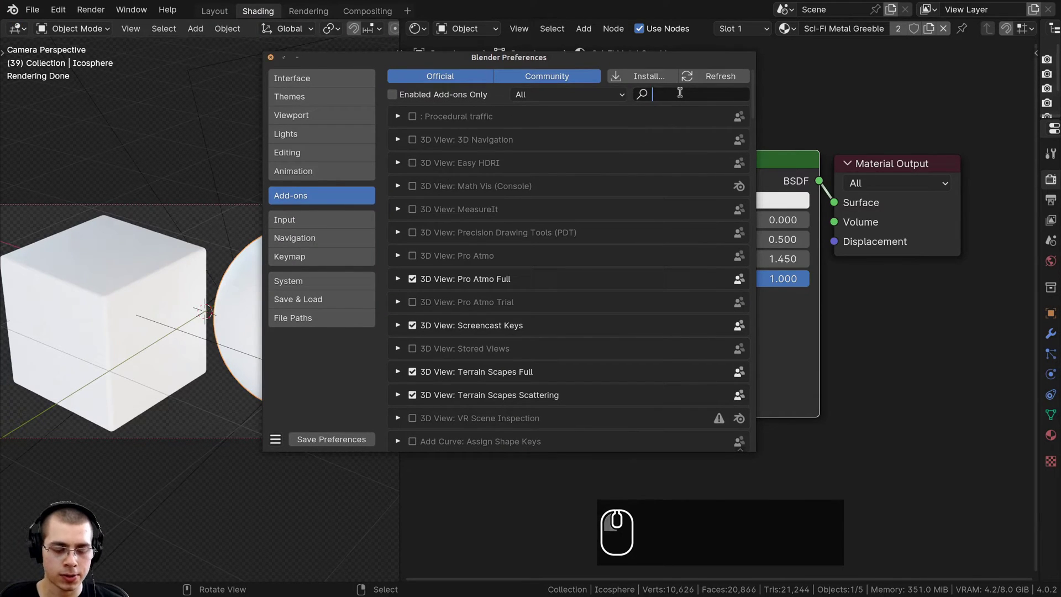
pyautogui.write('node')
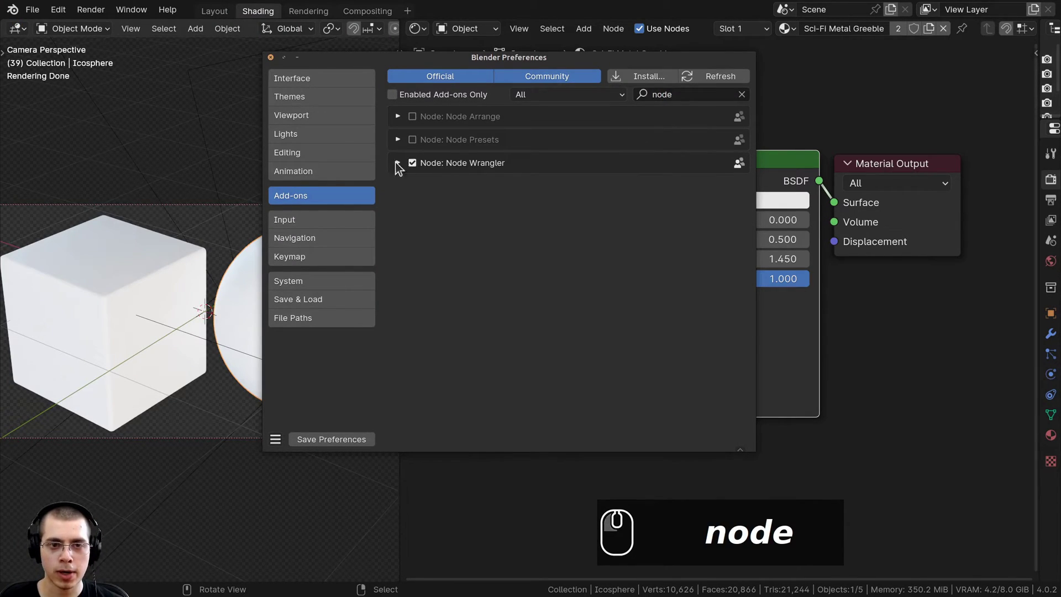
pyautogui.click(398, 163)
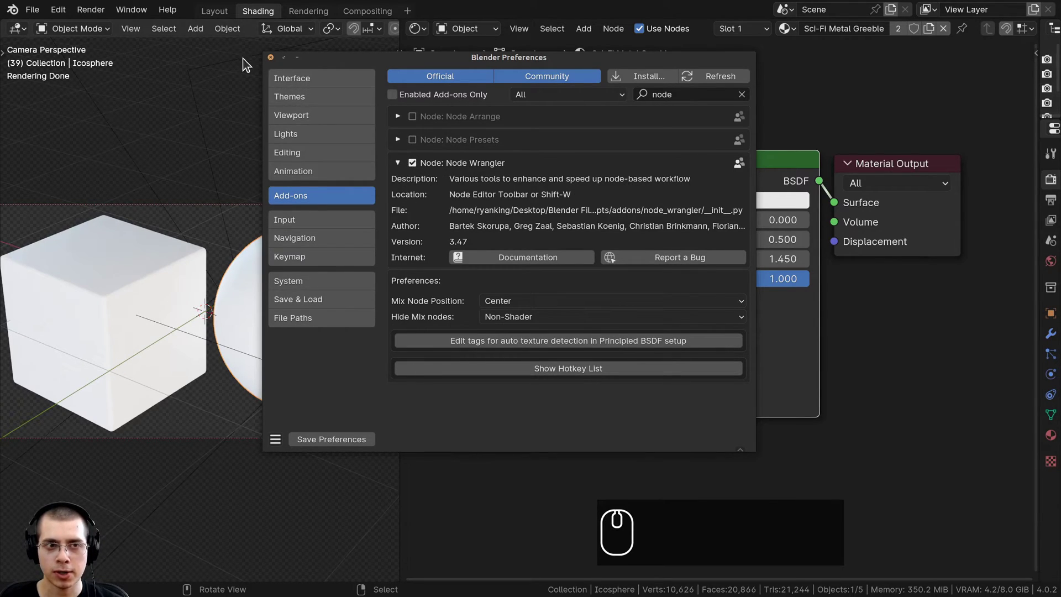
pyautogui.click(271, 58)
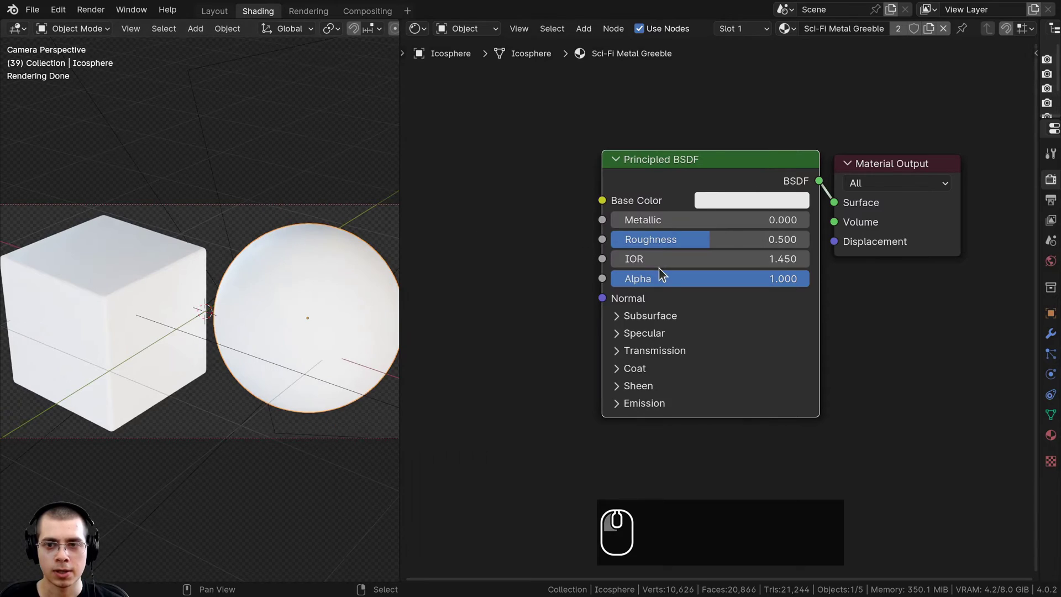
# - Add a Voronoi Texture node well ahead of the Principled BSDF, leaving room for another node between them
pyautogui.scroll(-2, 658, 152)
pyautogui.moveTo(658, 151); pyautogui.dragTo(795, 135, button='middle')
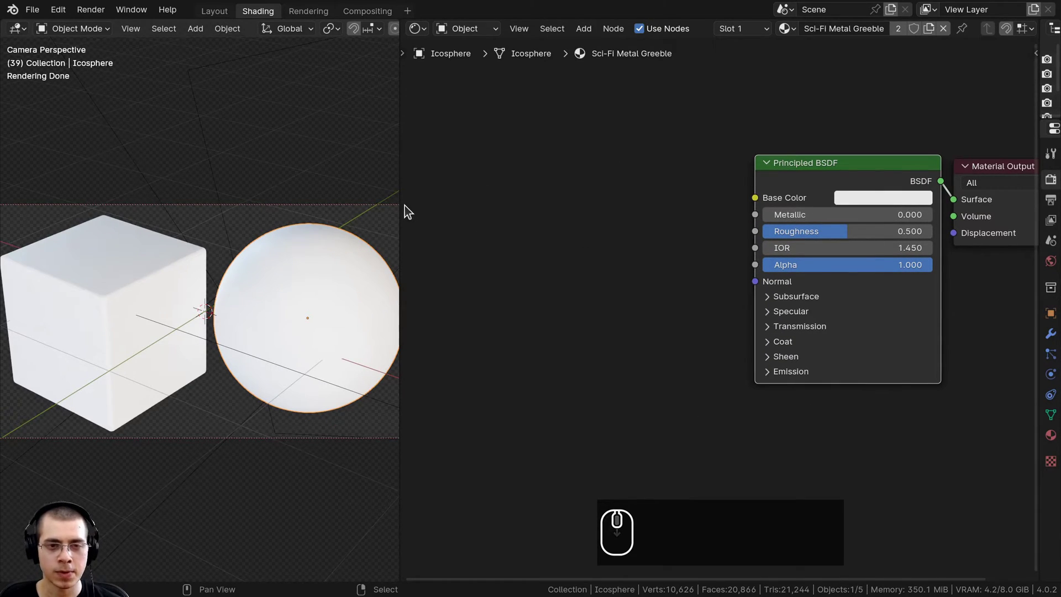
pyautogui.moveTo(400, 192); pyautogui.dragTo(397, 194)
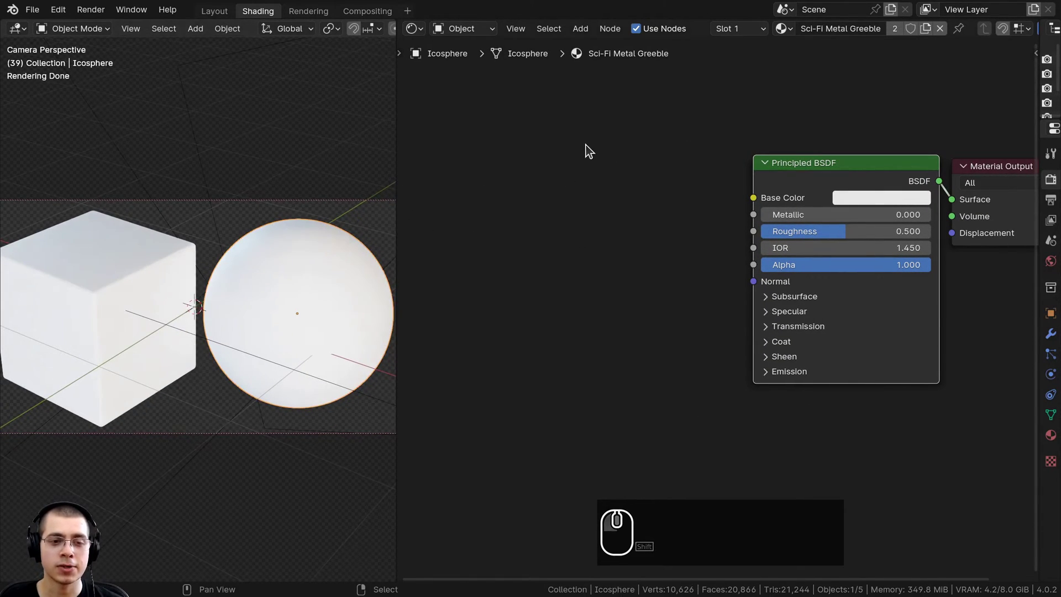
pyautogui.hotkey('shift', 'a')
pyautogui.click(604, 142)
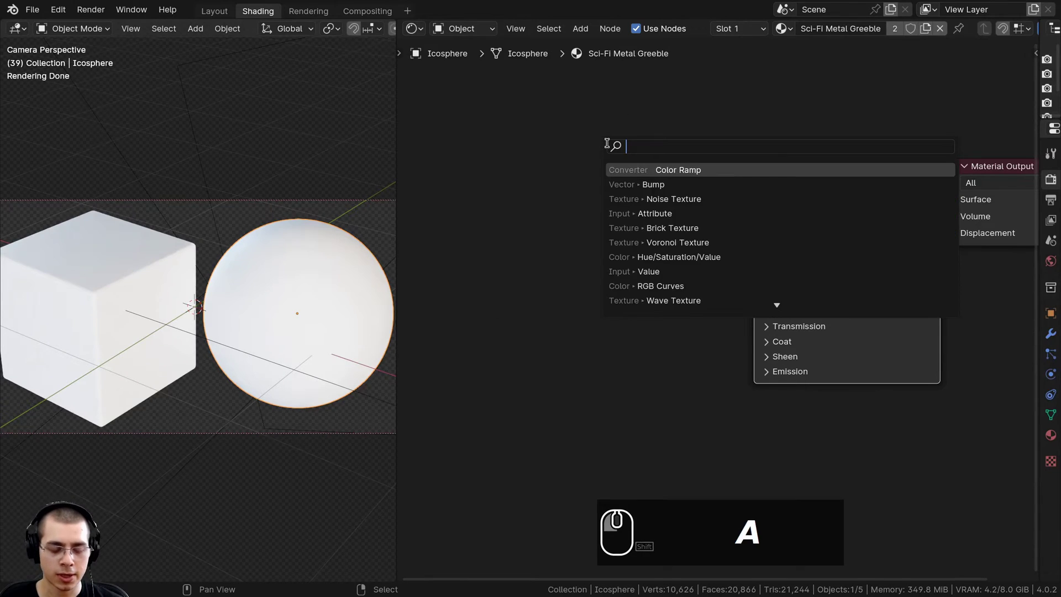
pyautogui.write('vor')
pyautogui.click(630, 167)
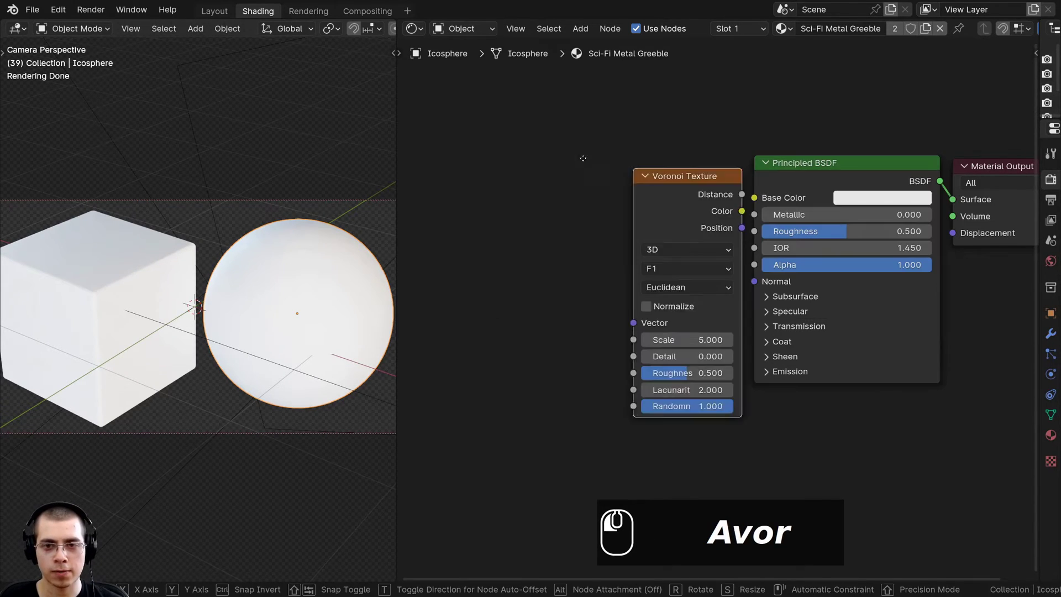
pyautogui.click(497, 133)
# - Add a Brick Texture node between the Voronoi Texture and the Principled BSDF, lining up the two textures
pyautogui.hotkey('shift', 'a')
pyautogui.click(634, 142)
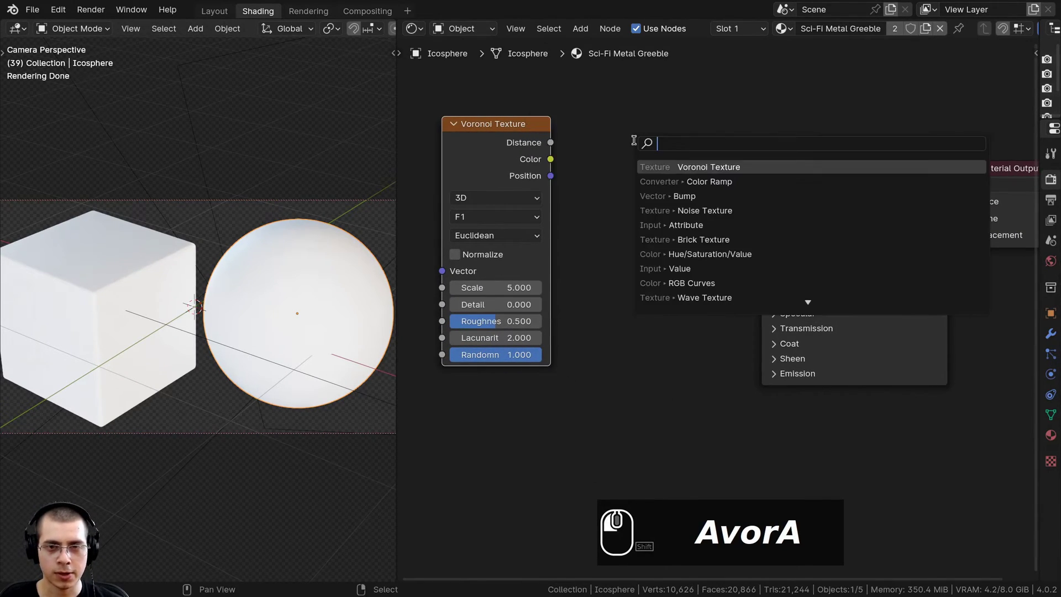
pyautogui.write('bri')
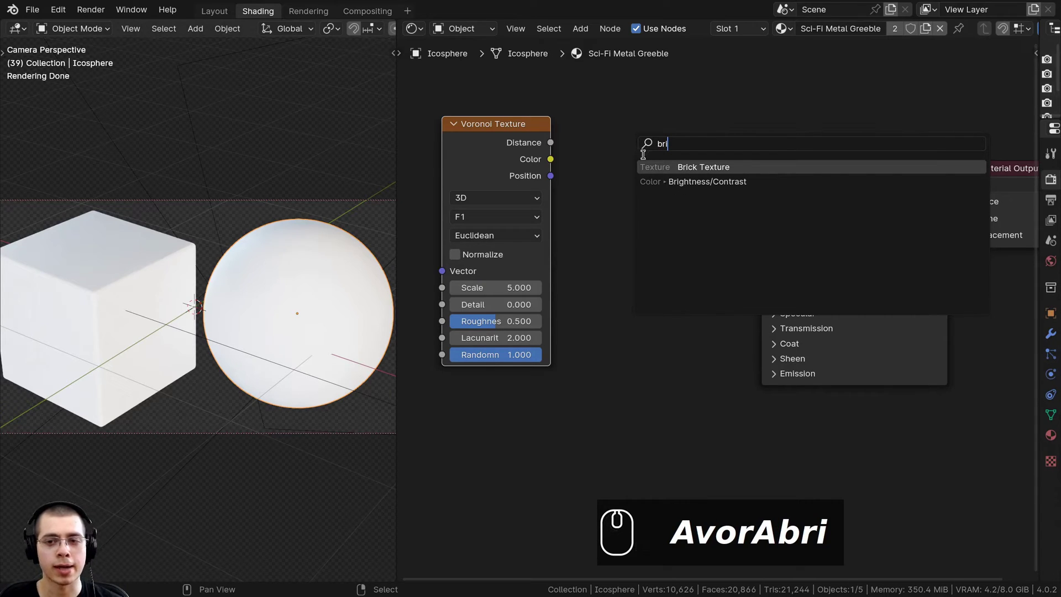
pyautogui.click(652, 166)
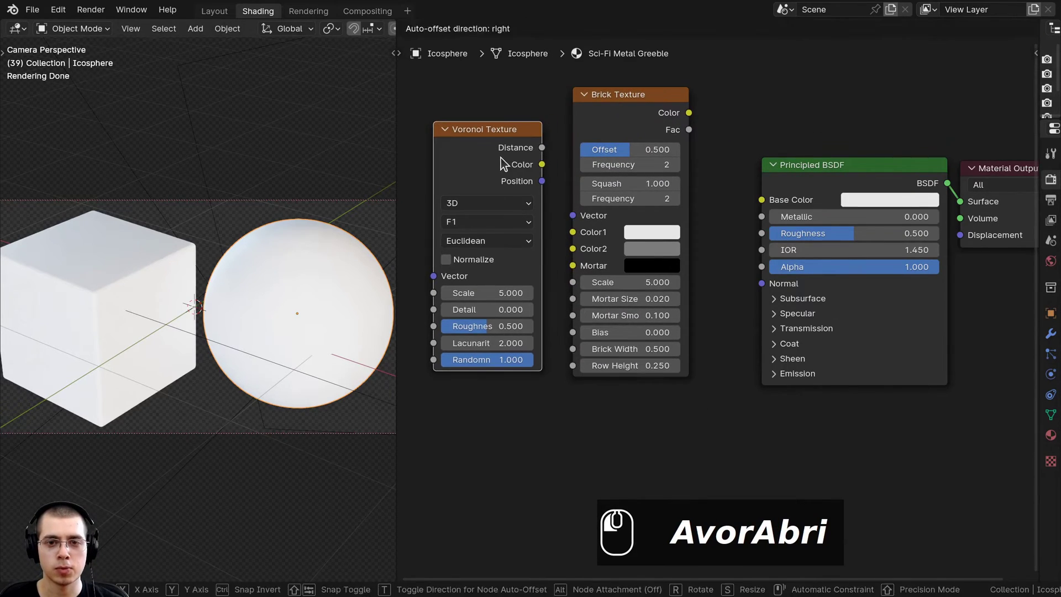
pyautogui.click(503, 164)
pyautogui.moveTo(503, 164); pyautogui.dragTo(588, 173, button='middle')
pyautogui.moveTo(561, 148)
pyautogui.mouseDown()
pyautogui.moveTo(572, 153)
pyautogui.moveTo(558, 145)
pyautogui.mouseUp()
pyautogui.scroll(-2, 565, 163)
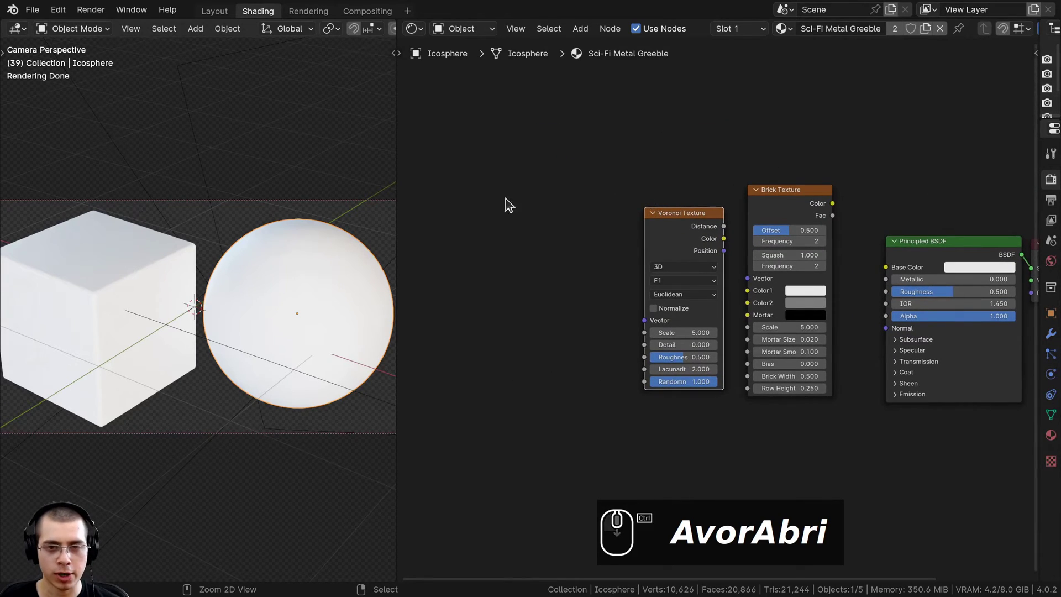
# - Add Texture Coordinate and Mapping nodes feeding the Voronoi Texture, and enlarge the node editor for more room
pyautogui.hotkey('ctrl', 't')
pyautogui.moveTo(397, 188); pyautogui.dragTo(357, 178)
pyautogui.scroll(4, 415, 184)
pyautogui.moveTo(484, 240); pyautogui.dragTo(545, 201, button='middle')
pyautogui.click(389, 209)
pyautogui.scroll(-1, 389, 209)
pyautogui.scroll(1, 545, 201)
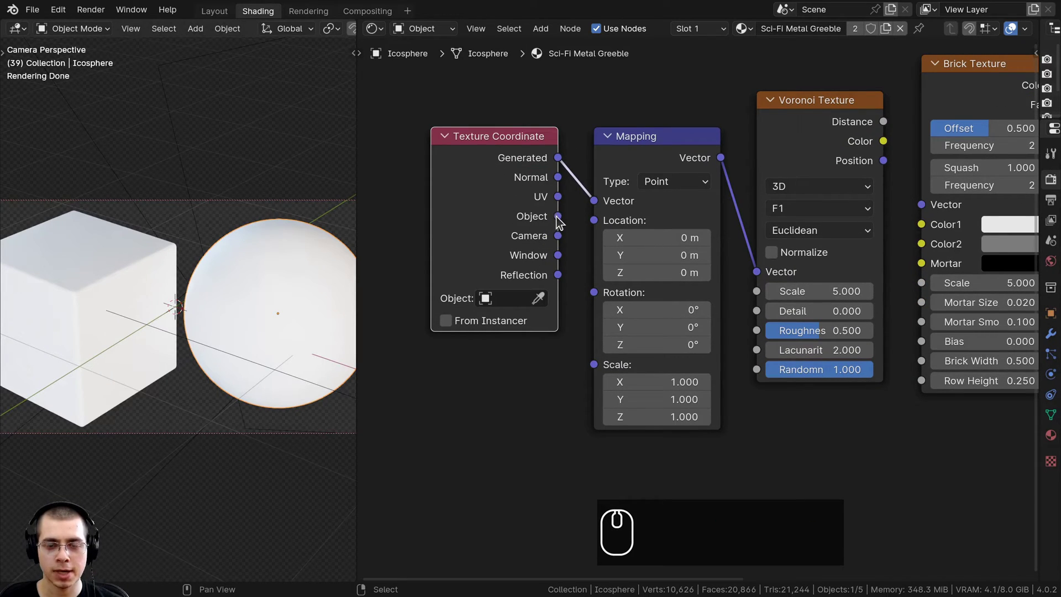
# - Connect the Object coordinates to the Mapping node's Vector input and rearrange the coordinate, mapping and Voronoi nodes
pyautogui.moveTo(850, 131); pyautogui.dragTo(859, 92)
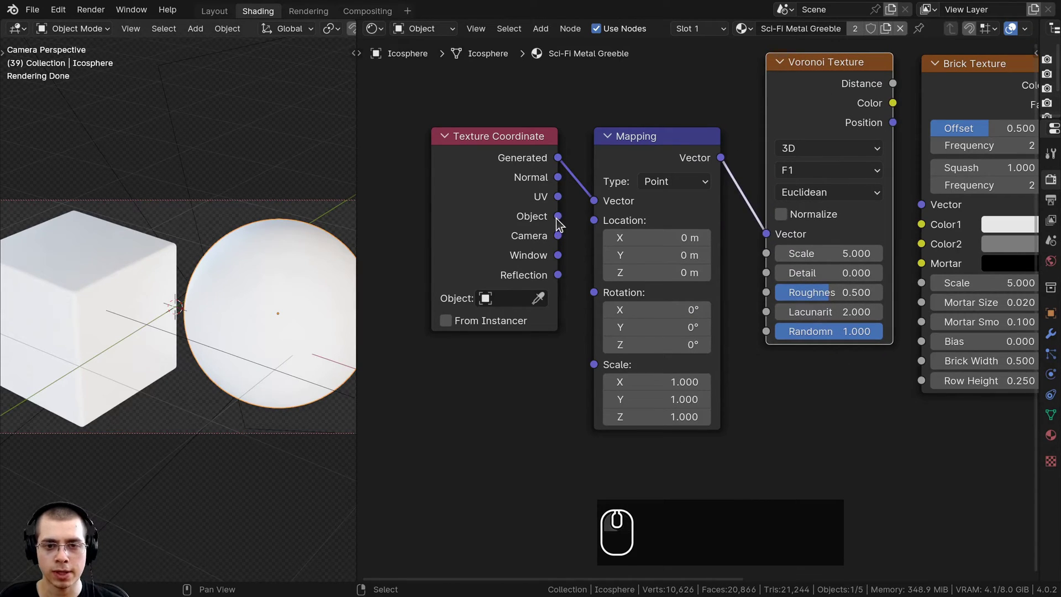
pyautogui.moveTo(557, 217); pyautogui.dragTo(594, 200)
pyautogui.moveTo(458, 188); pyautogui.dragTo(483, 196)
pyautogui.moveTo(523, 124); pyautogui.dragTo(654, 223)
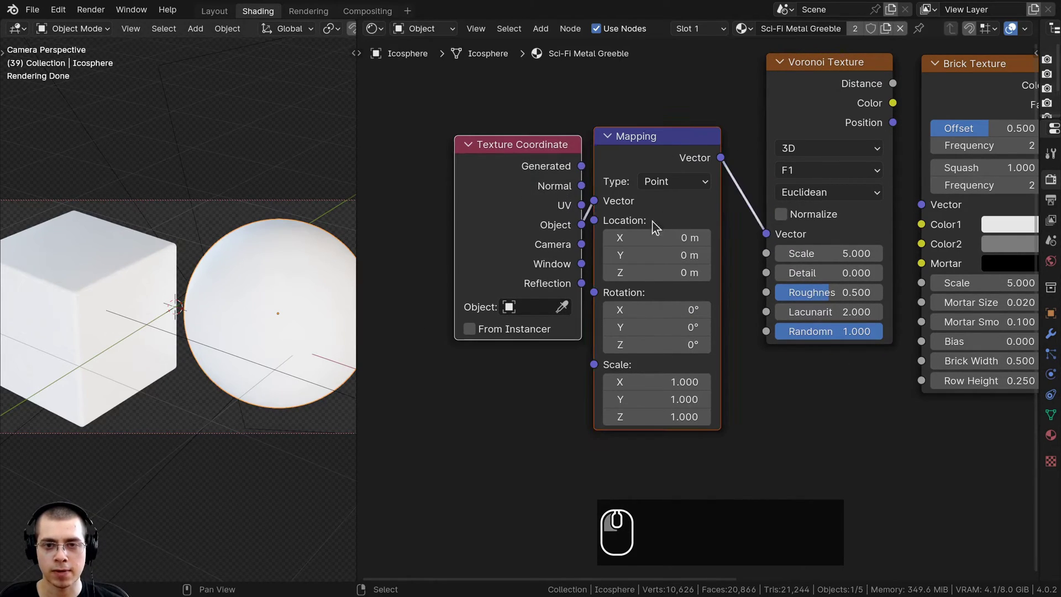
pyautogui.press('g')
pyautogui.click(641, 307)
pyautogui.moveTo(820, 93); pyautogui.dragTo(639, 157, button='middle')
pyautogui.scroll(-1, 640, 157)
pyautogui.moveTo(640, 157); pyautogui.dragTo(613, 156)
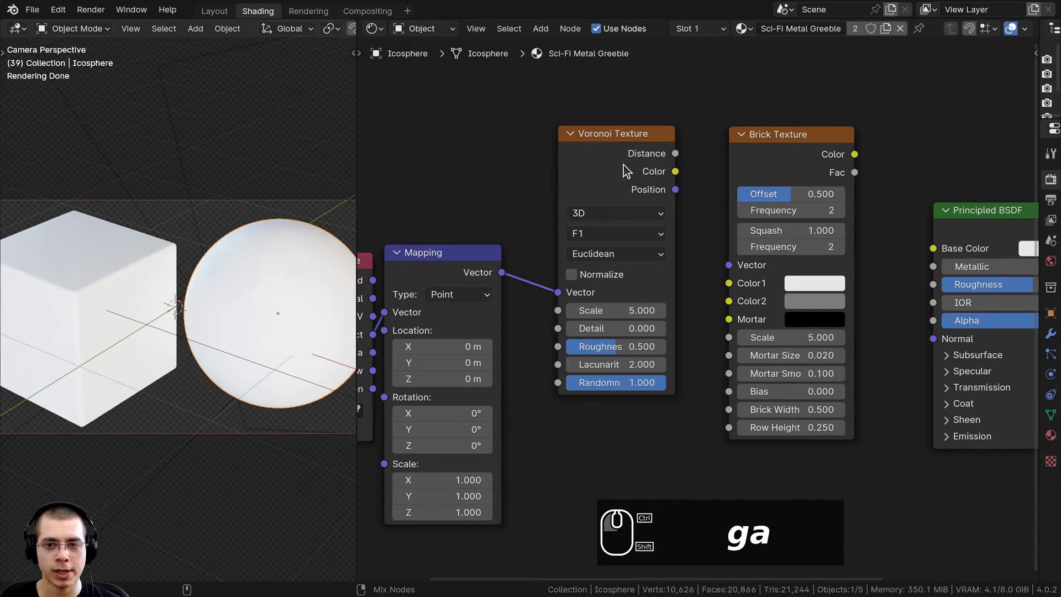
# - Preview the Voronoi and Brick textures alternately on the objects, leaving the Voronoi's Distance output as the preview
pyautogui.keyDown('ctrl'); pyautogui.keyDown('shift'); pyautogui.click(638, 182); pyautogui.keyUp('shift'); pyautogui.keyUp('ctrl')
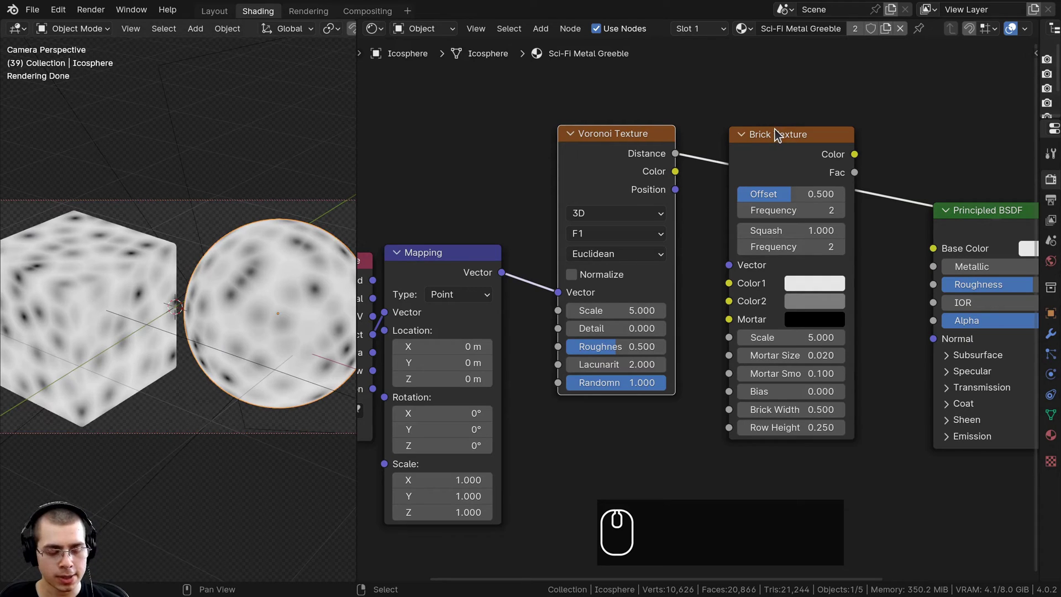
pyautogui.keyDown('ctrl'); pyautogui.keyDown('shift'); pyautogui.click(802, 155); pyautogui.keyUp('shift'); pyautogui.keyUp('ctrl')
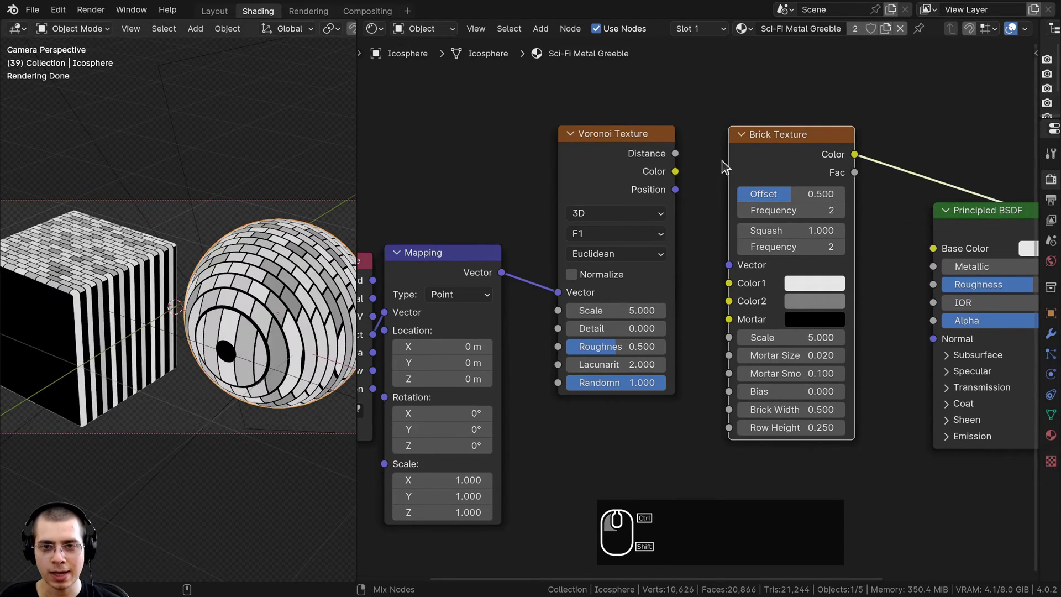
pyautogui.keyDown('ctrl'); pyautogui.keyDown('shift'); pyautogui.click(629, 161); pyautogui.keyUp('shift'); pyautogui.keyUp('ctrl')
pyautogui.keyDown('ctrl'); pyautogui.keyDown('shift'); pyautogui.click(773, 144); pyautogui.keyUp('shift'); pyautogui.keyUp('ctrl')
pyautogui.keyDown('ctrl'); pyautogui.keyDown('shift'); pyautogui.click(617, 148); pyautogui.keyUp('shift'); pyautogui.keyUp('ctrl')
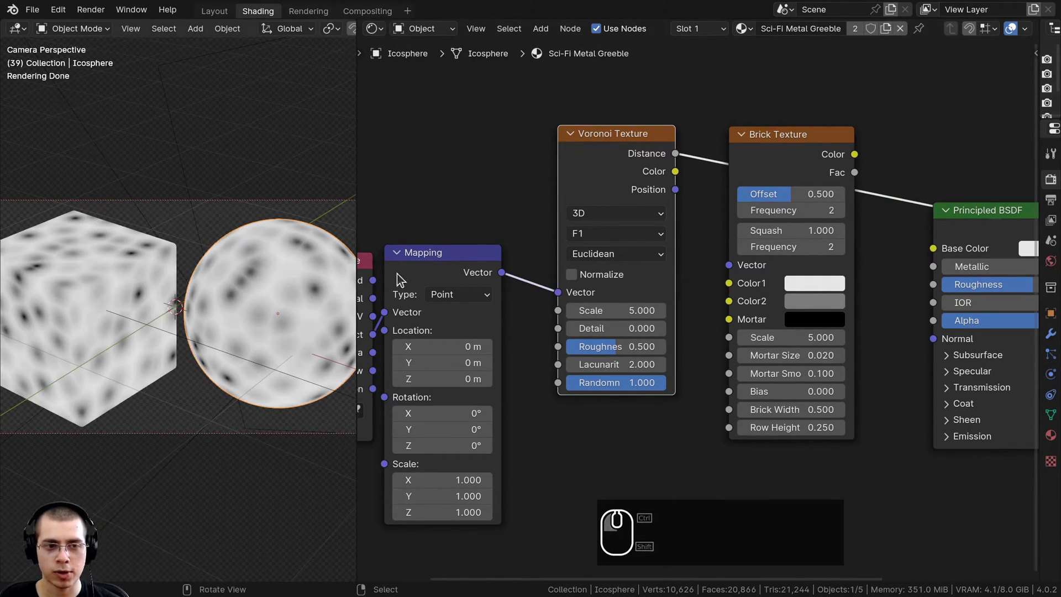
# - Set the Voronoi Texture's dimensions to 4D and its distance metric to Chebychev
pyautogui.moveTo(590, 225); pyautogui.dragTo(588, 217, button='middle')
pyautogui.scroll(1, 581, 140)
pyautogui.moveTo(582, 140); pyautogui.dragTo(588, 141)
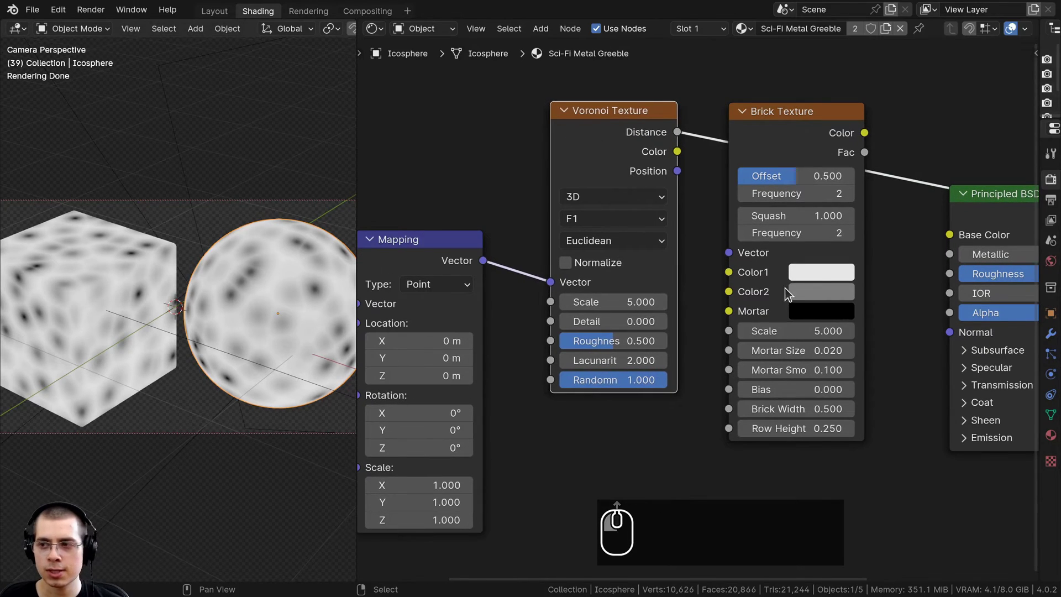
pyautogui.click(589, 198)
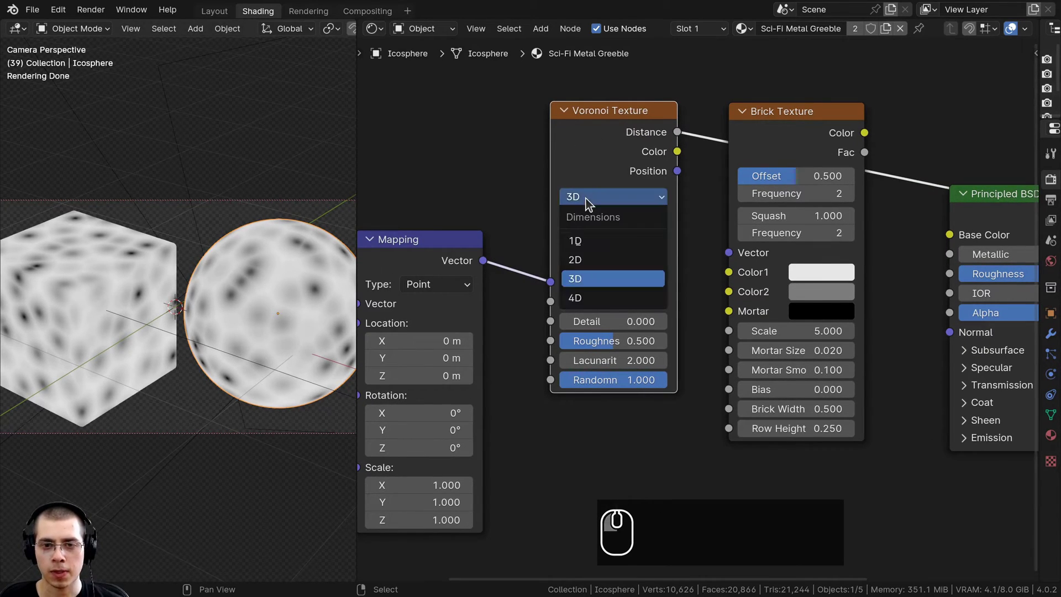
pyautogui.click(587, 299)
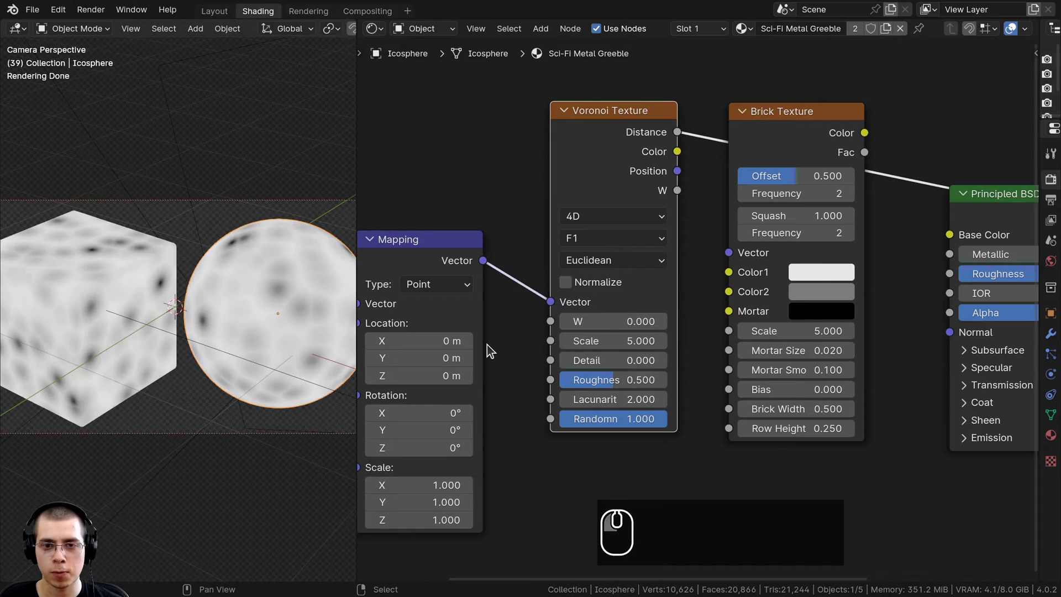
pyautogui.moveTo(585, 141); pyautogui.dragTo(592, 122)
pyautogui.click(618, 244)
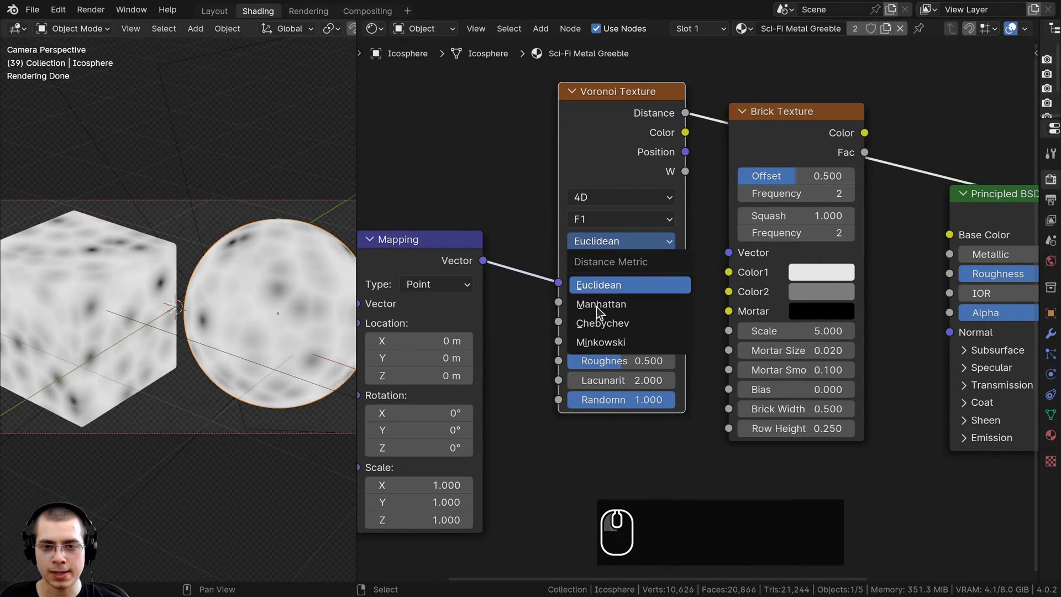
pyautogui.click(598, 324)
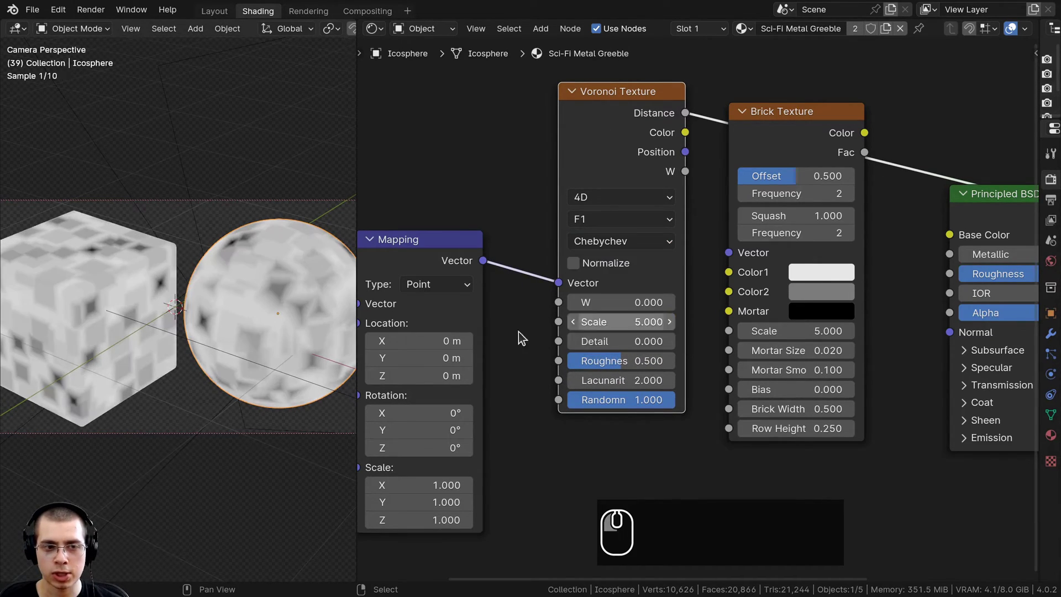
# - Examine the Chebychev Voronoi pattern up close on the cube from the camera view
pyautogui.keyDown('shift'); pyautogui.moveTo(83, 345); pyautogui.dragTo(97, 318, button='middle'); pyautogui.keyUp('shift')
pyautogui.press('KP_0')
pyautogui.scroll(9, 95, 268)
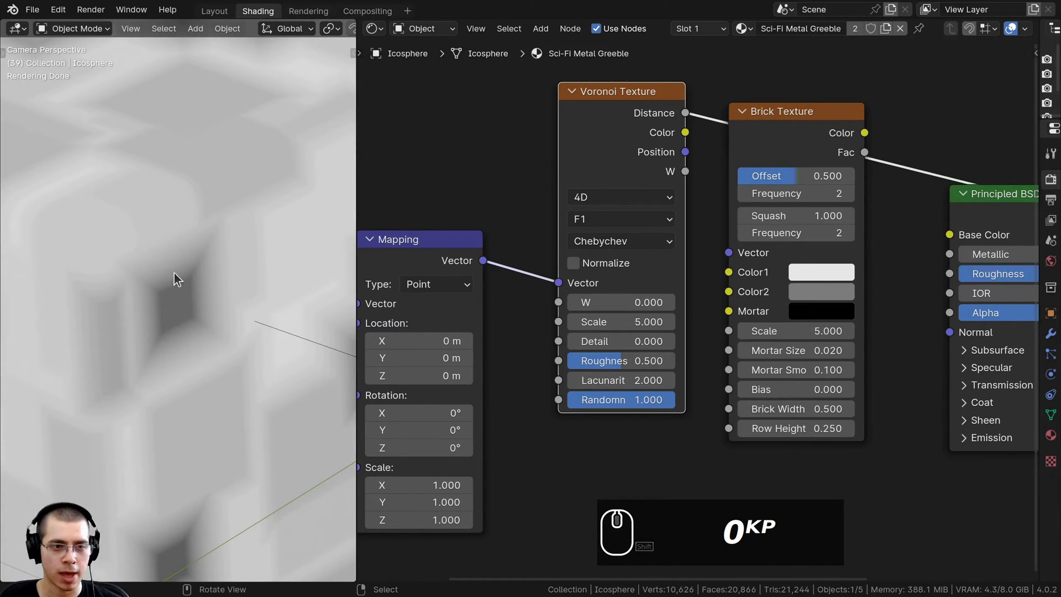
# - Set the Voronoi Texture's W value to 0.2
pyautogui.scroll(-3, 174, 276)
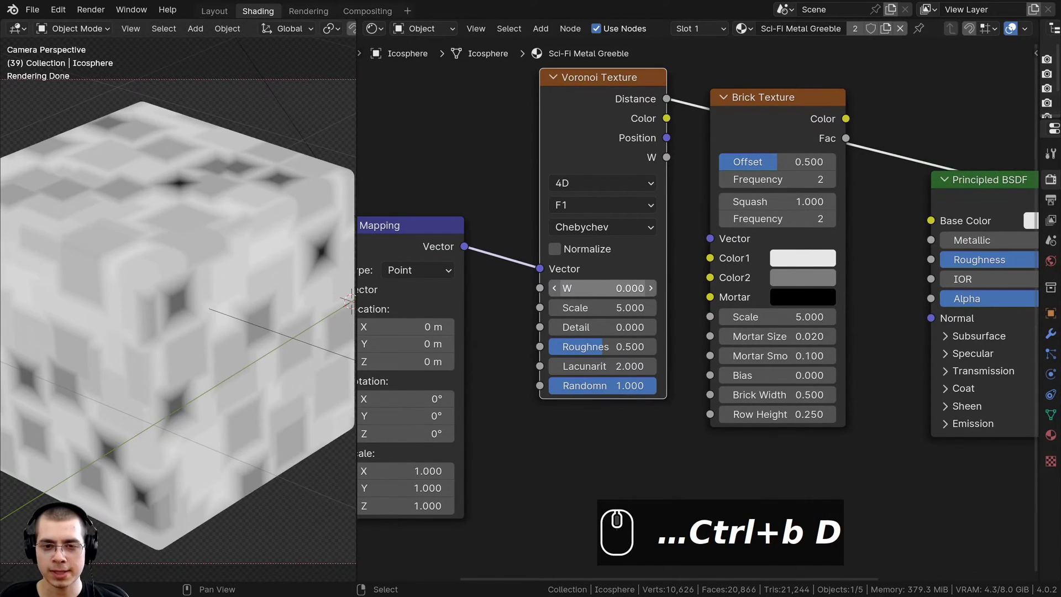
pyautogui.moveTo(590, 288)
pyautogui.mouseDown()
pyautogui.moveTo(635, 287)
pyautogui.moveTo(590, 290)
pyautogui.moveTo(599, 292)
pyautogui.mouseUp()
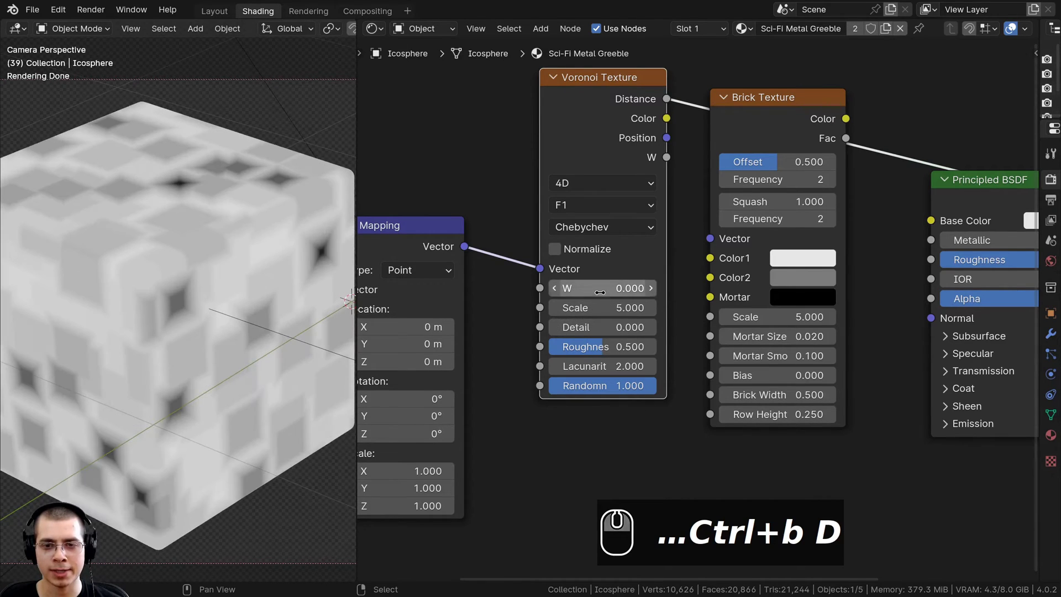
pyautogui.click(602, 288)
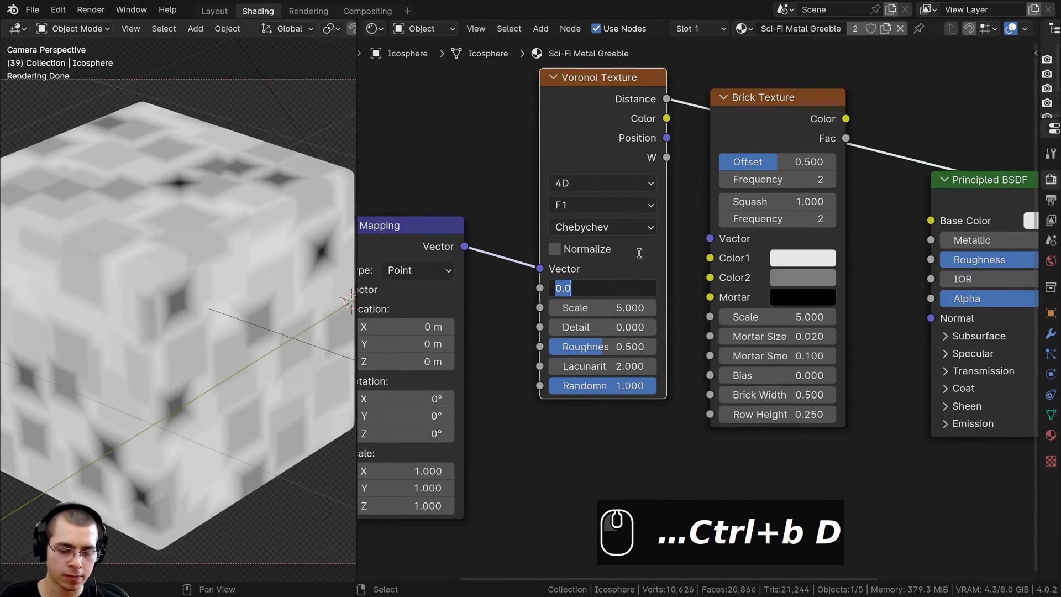
pyautogui.write('.2')
pyautogui.press('Return')
pyautogui.moveTo(594, 289)
pyautogui.keyDown('shift'); pyautogui.mouseDown()
pyautogui.moveTo(618, 289)
pyautogui.moveTo(594, 289)
pyautogui.mouseUp(); pyautogui.keyUp('shift')
pyautogui.keyDown('shift'); pyautogui.rightClick(594, 289); pyautogui.keyUp('shift')
pyautogui.scroll(-2, 594, 289)
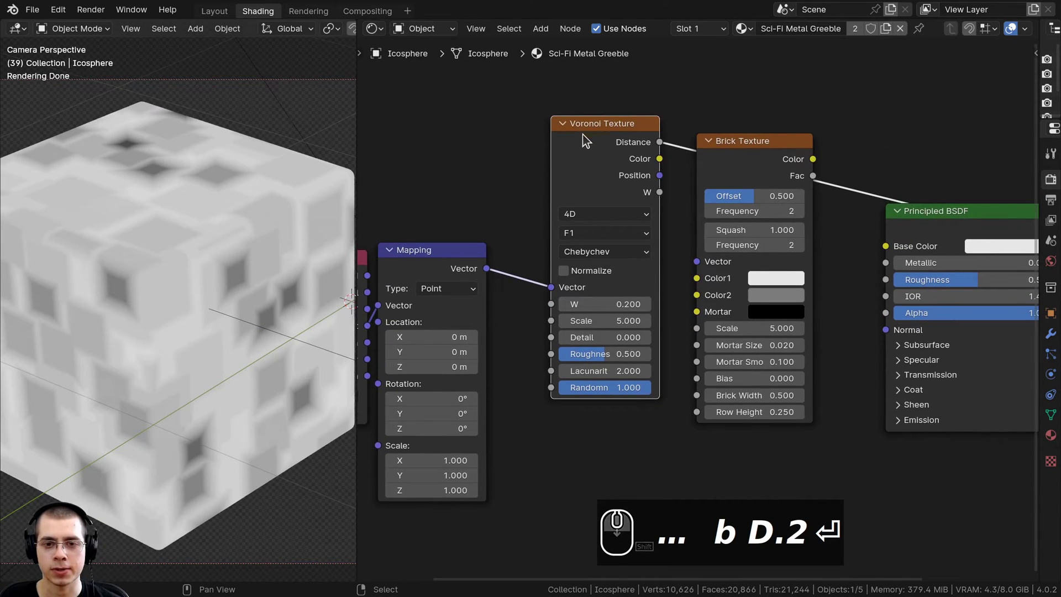
pyautogui.scroll(2, 582, 221)
pyautogui.scroll(-1, 738, 259)
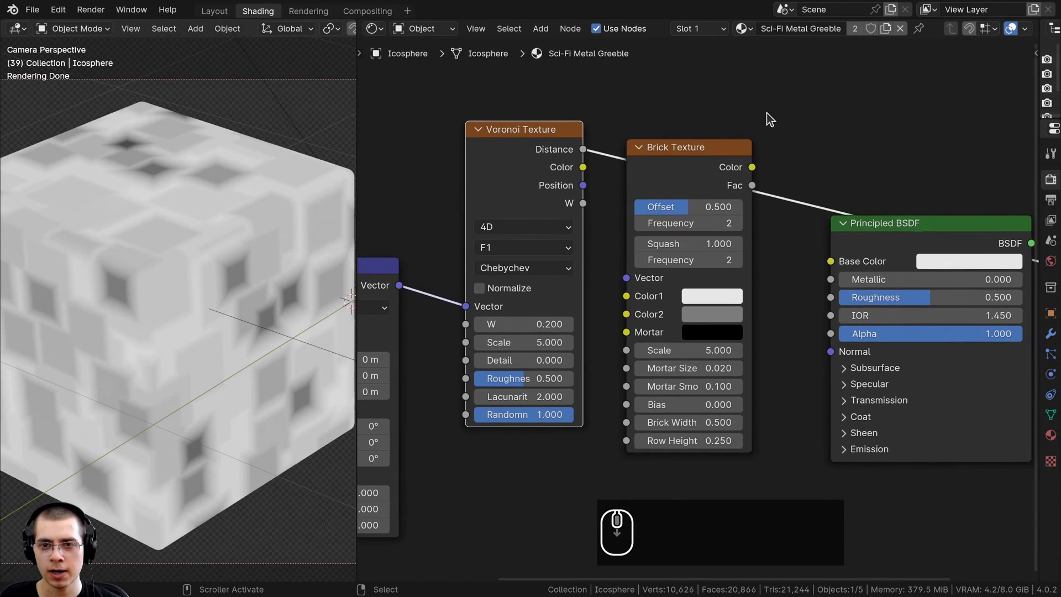
# - Preview the Brick Texture's Color on the cube, darkening Color1 to a grey of value 0.388 and Color2 to a darker grey
pyautogui.keyDown('ctrl'); pyautogui.keyDown('shift'); pyautogui.click(701, 157); pyautogui.keyUp('shift'); pyautogui.keyUp('ctrl')
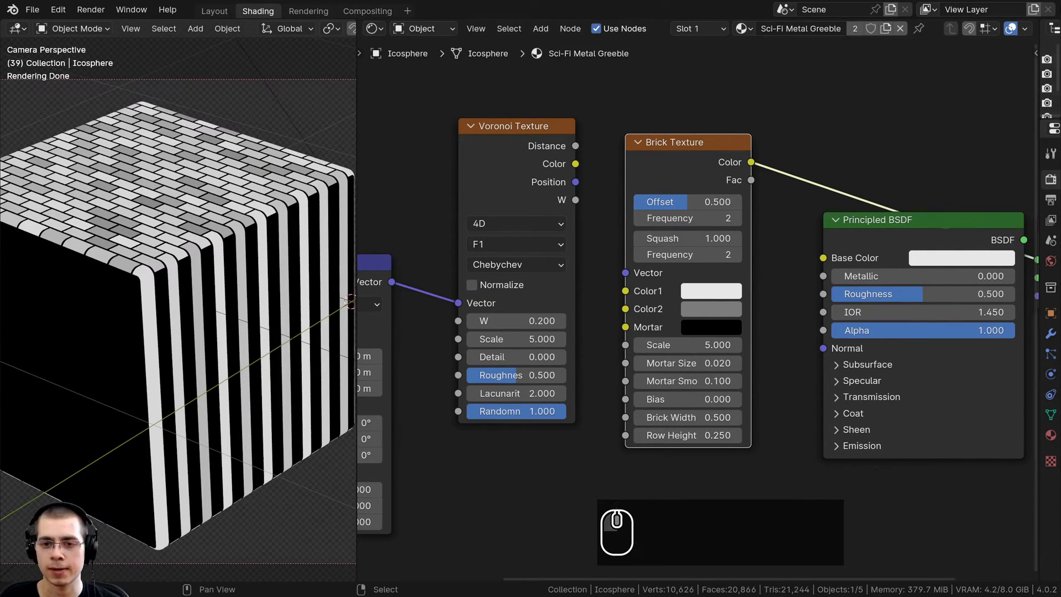
pyautogui.hotkey('ctrl', 'v')
pyautogui.scroll(1, 718, 295)
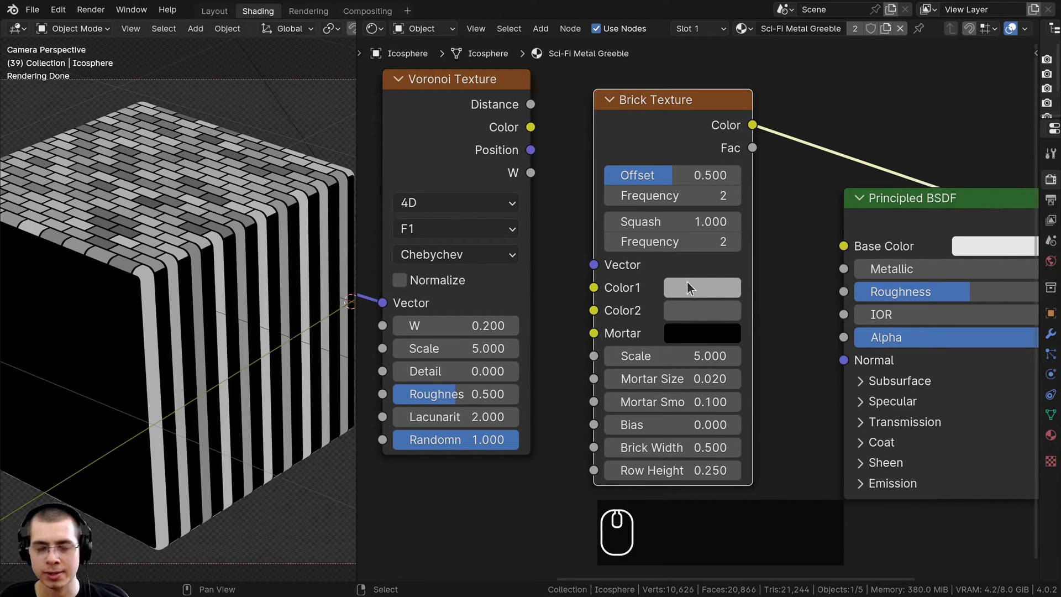
# - Check the colour values of the Brick Texture's Color1, Color2 and Mortar swatches, including the hex code
pyautogui.scroll(-1, 691, 287)
pyautogui.moveTo(691, 287); pyautogui.dragTo(688, 160, button='middle')
pyautogui.scroll(1, 684, 236)
pyautogui.click(685, 230)
pyautogui.click(690, 180)
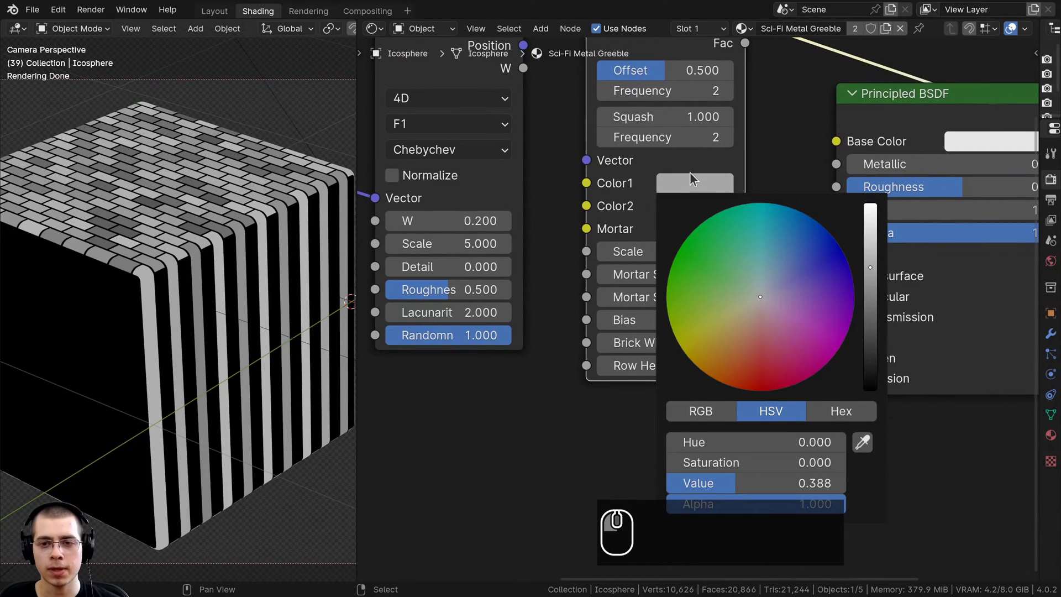
pyautogui.click(841, 411)
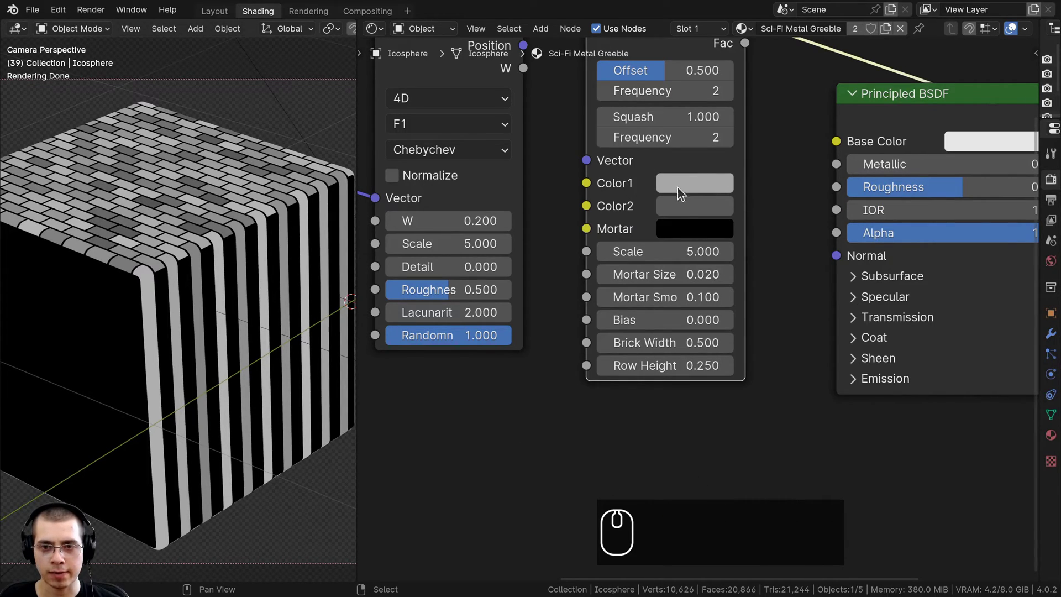
pyautogui.click(682, 207)
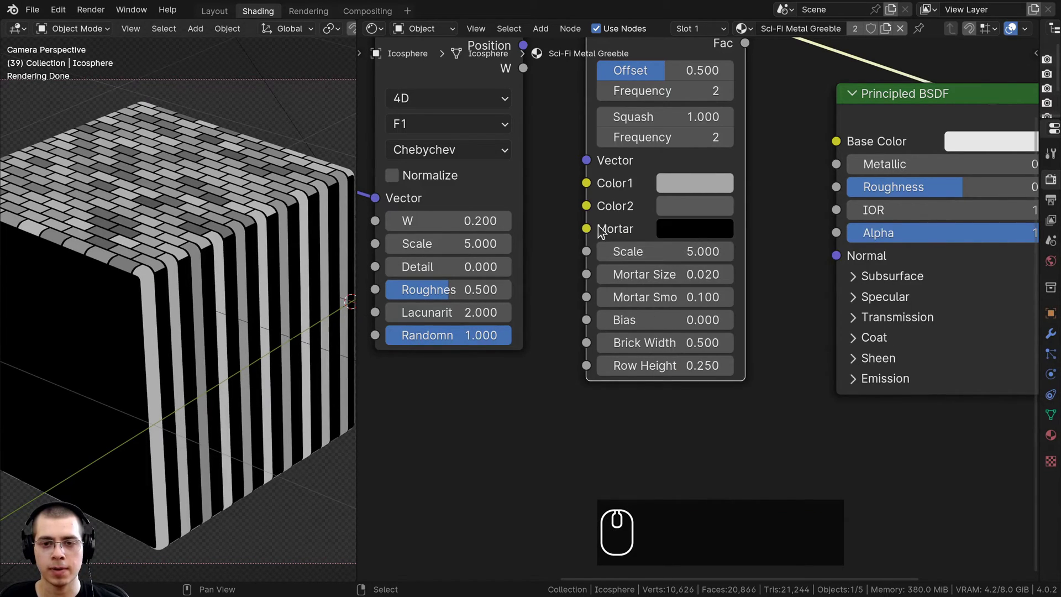
pyautogui.click(682, 234)
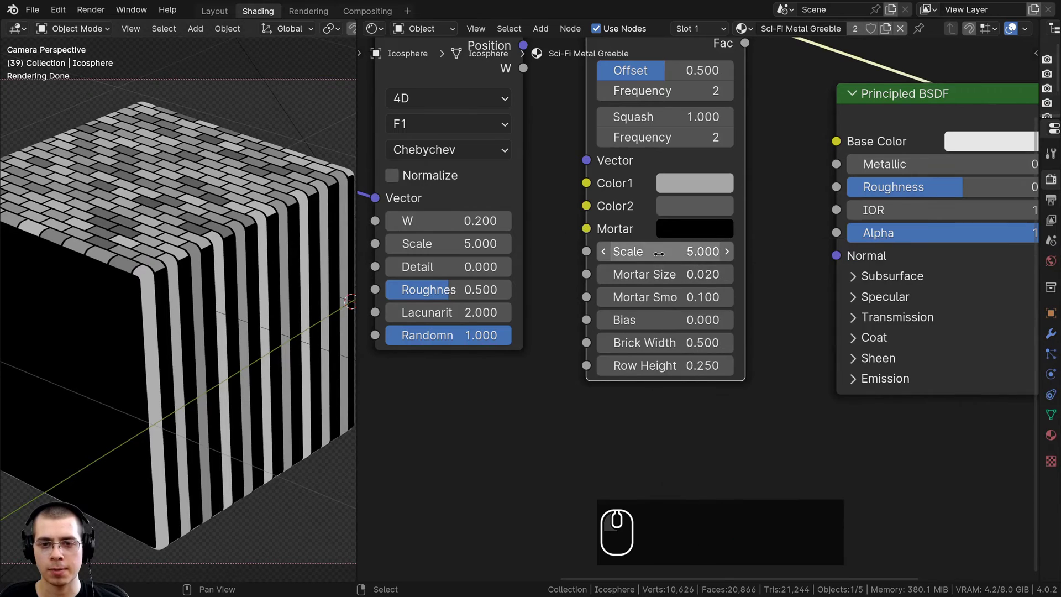
# - Set the Brick Texture's Row Height to 9
pyautogui.moveTo(657, 242); pyautogui.dragTo(669, 310, button='middle')
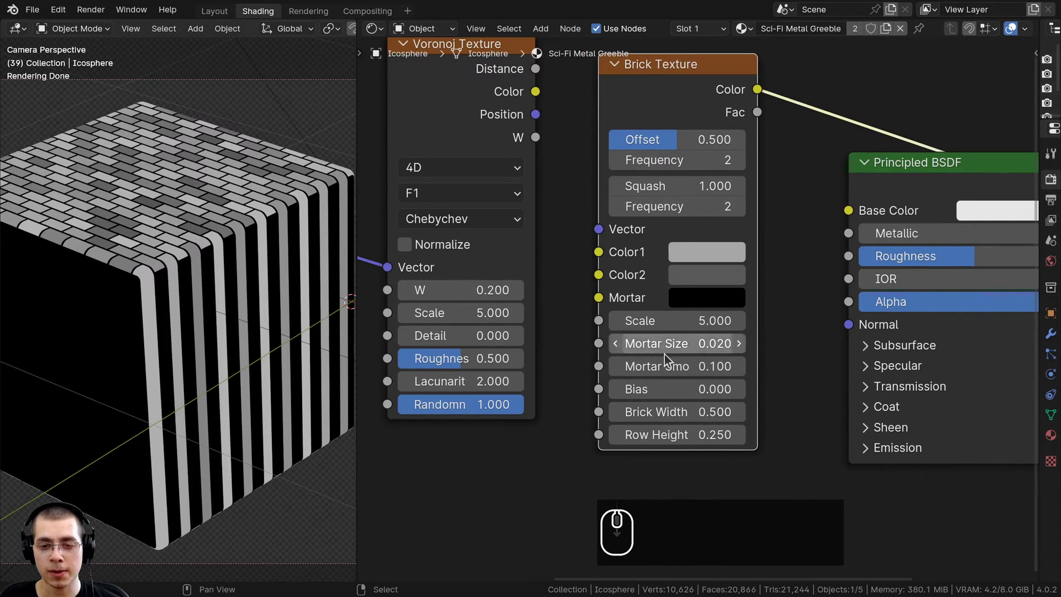
pyautogui.doubleClick(666, 429)
pyautogui.write('9')
pyautogui.press('Return')
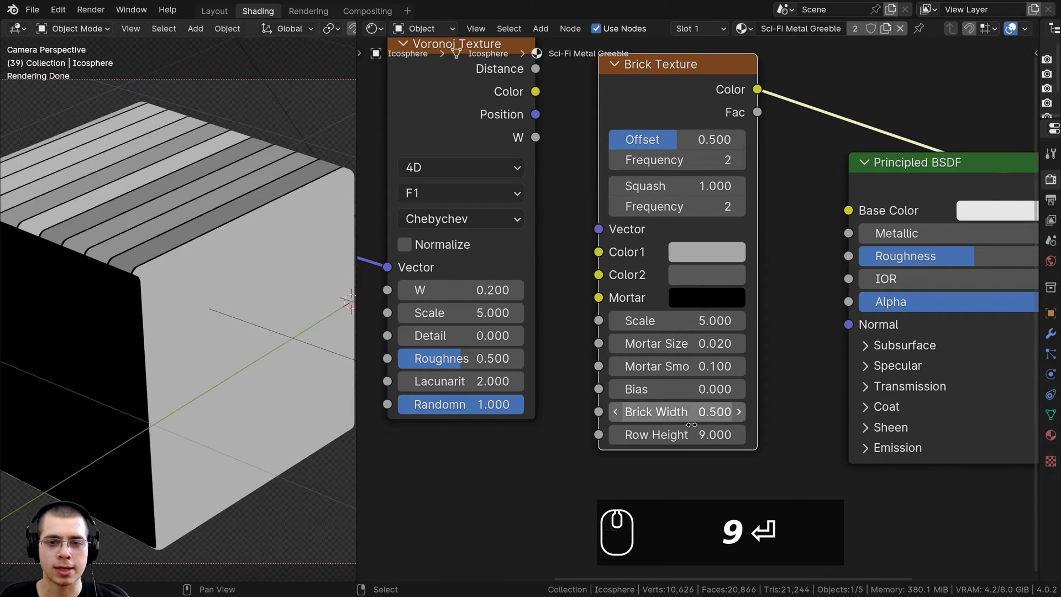
# - Reposition the Voronoi and Brick Texture nodes to leave more room between them, with both objects in view
pyautogui.scroll(-5, 691, 424)
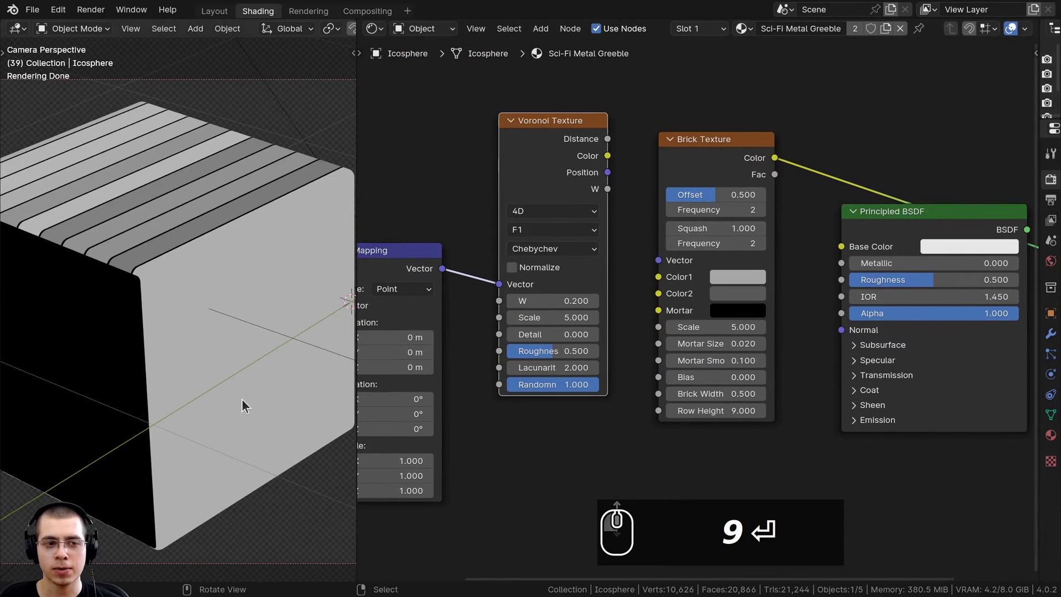
pyautogui.scroll(-2, 240, 399)
pyautogui.keyDown('shift'); pyautogui.moveTo(223, 290); pyautogui.dragTo(196, 267, button='middle'); pyautogui.keyUp('shift')
pyautogui.press('g')
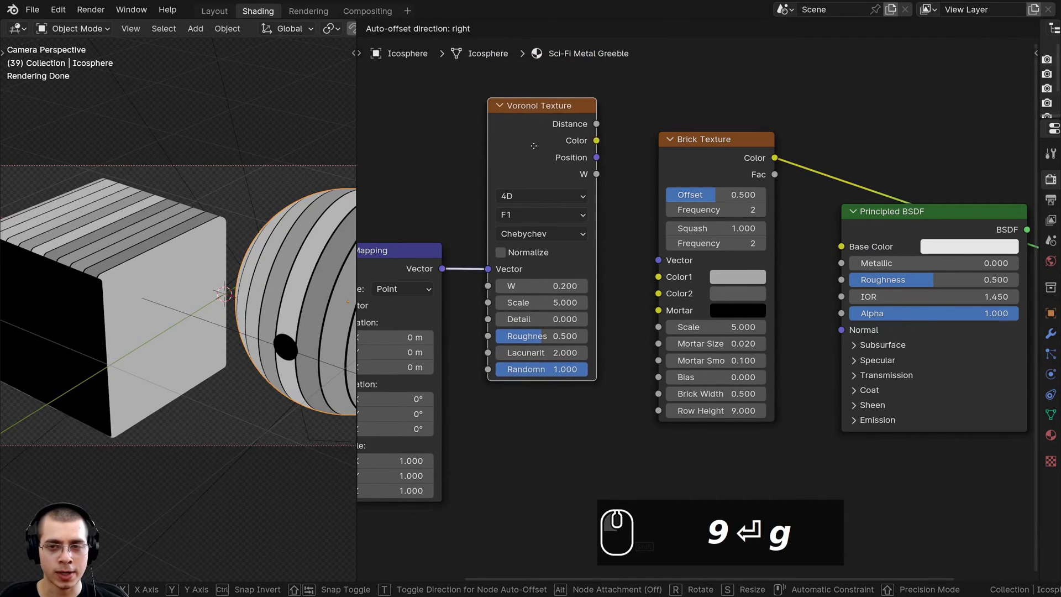
pyautogui.click(534, 151)
pyautogui.click(679, 157)
pyautogui.press('g')
pyautogui.click(707, 156)
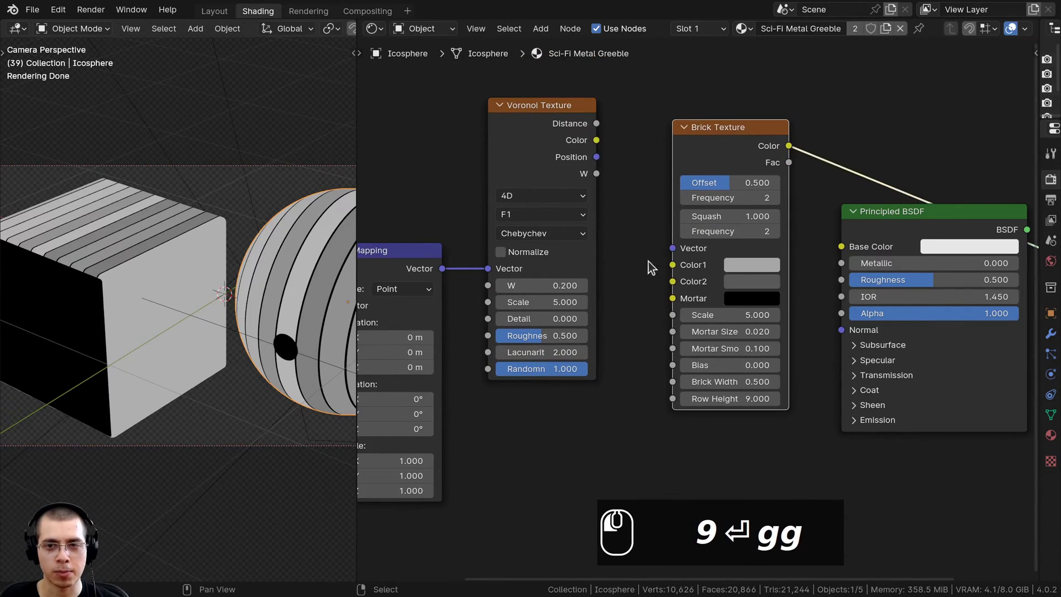
# - Rearrange the Texture Coordinate and Mapping nodes, keeping the Object coordinates connected to the Mapping node's Vector input
pyautogui.scroll(4, 642, 358)
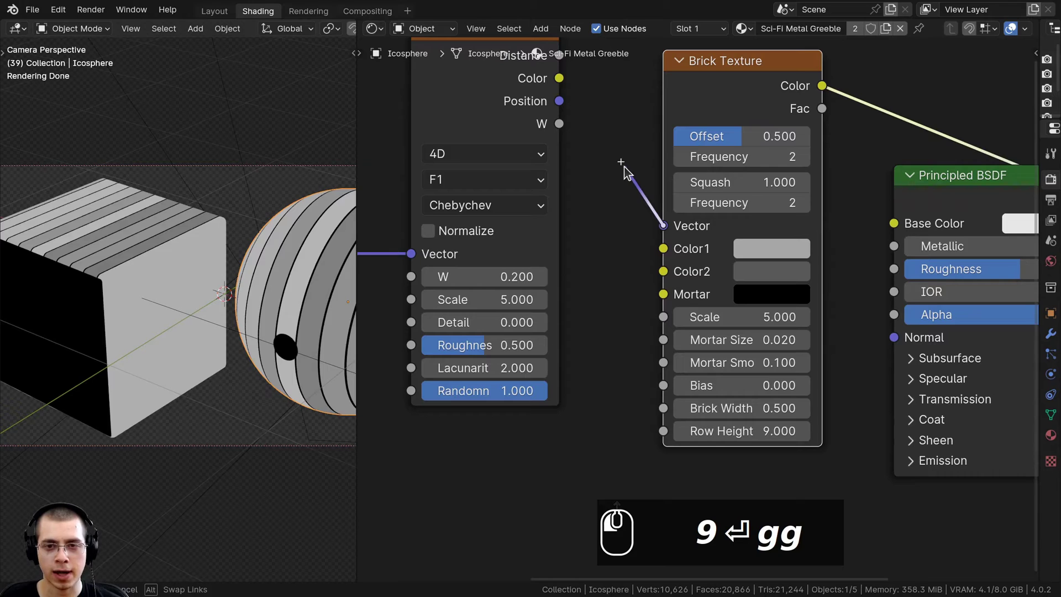
pyautogui.moveTo(625, 171); pyautogui.dragTo(589, 221)
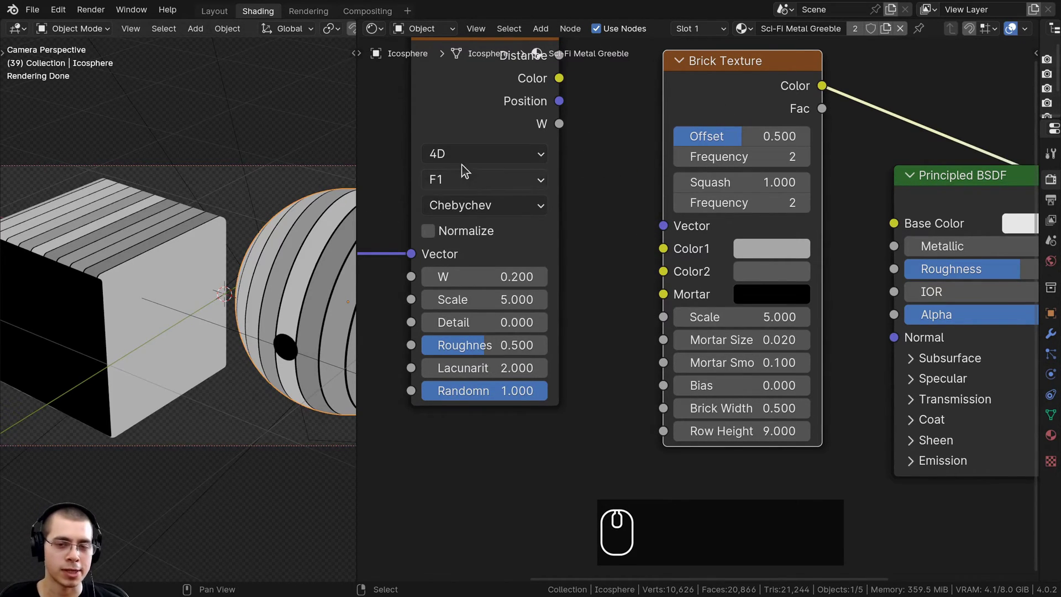
pyautogui.scroll(-4, 398, 155)
pyautogui.moveTo(373, 152); pyautogui.dragTo(546, 140, button='middle')
pyautogui.moveTo(376, 270); pyautogui.dragTo(429, 301, button='middle')
pyautogui.click(489, 250)
pyautogui.scroll(-2, 466, 281)
pyautogui.moveTo(458, 271); pyautogui.dragTo(433, 190)
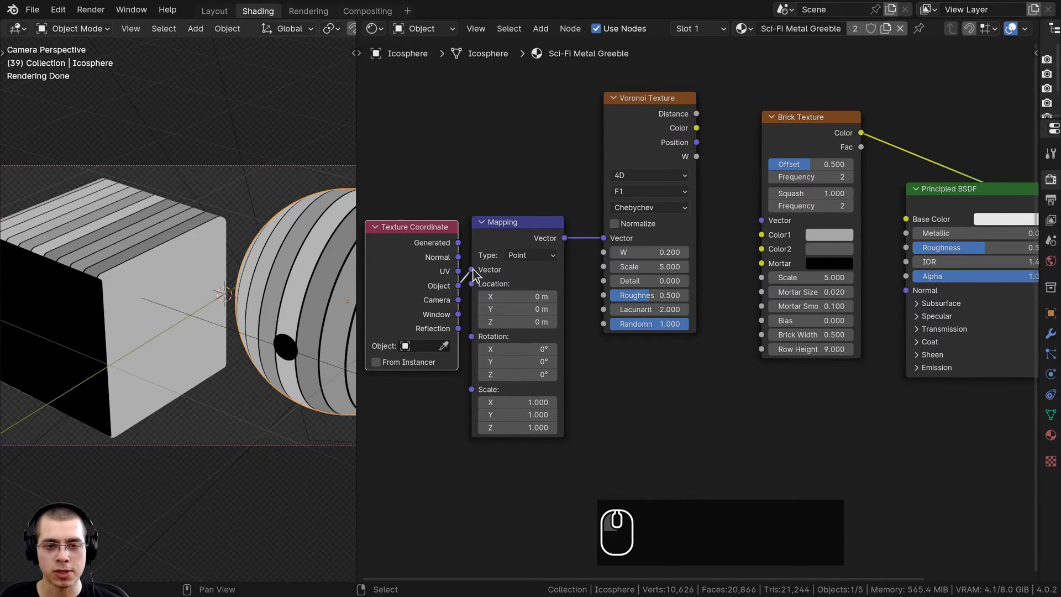
pyautogui.moveTo(473, 276); pyautogui.dragTo(472, 270)
pyautogui.moveTo(486, 250); pyautogui.dragTo(492, 251)
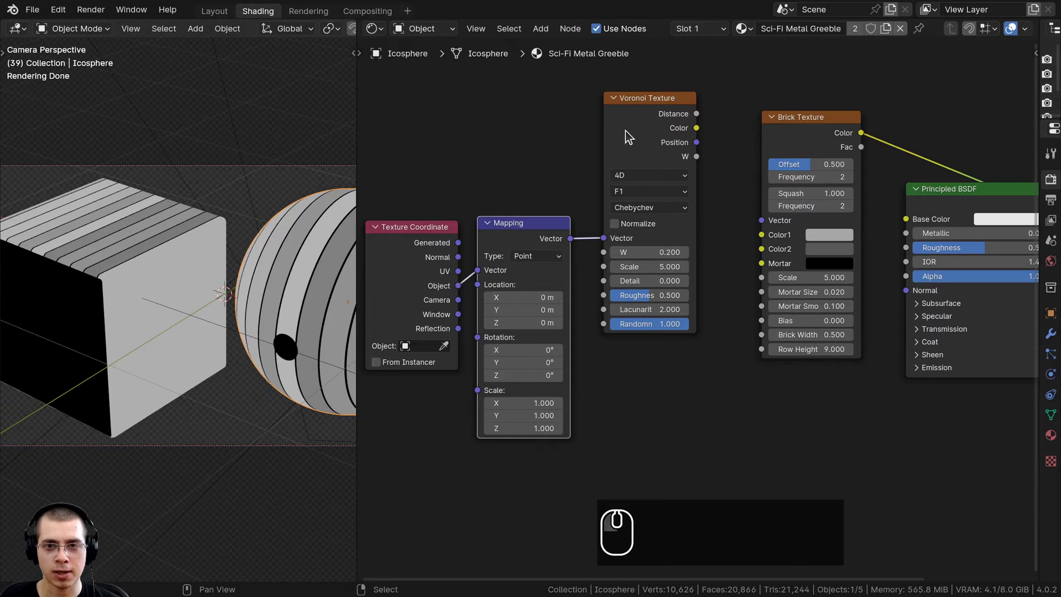
# - Connect the Voronoi Texture's Distance output to the Brick Texture's Vector input and move the Brick node closer
pyautogui.scroll(4, 628, 137)
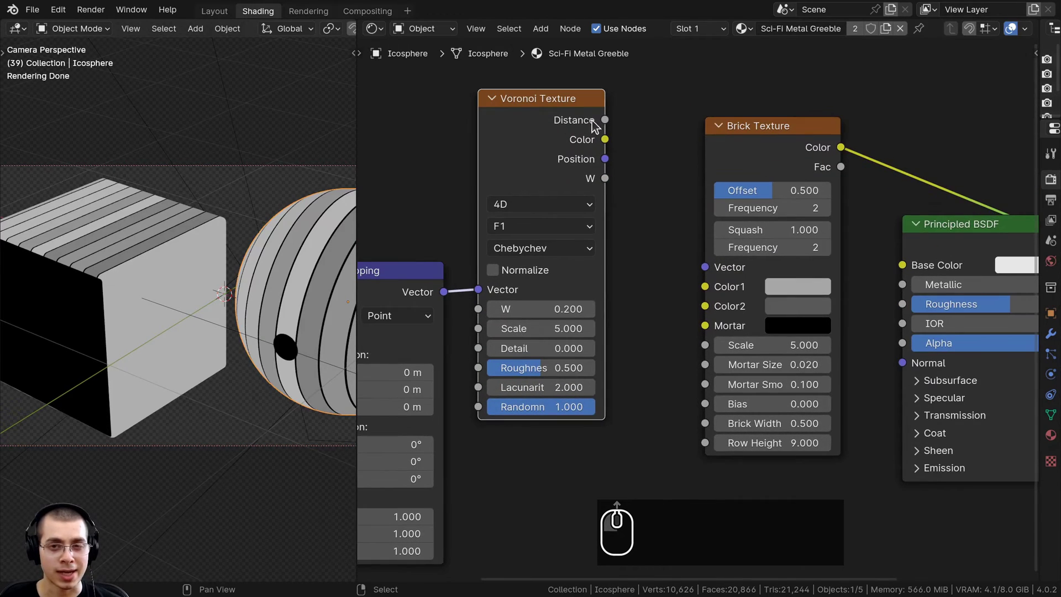
pyautogui.moveTo(605, 120); pyautogui.dragTo(705, 267)
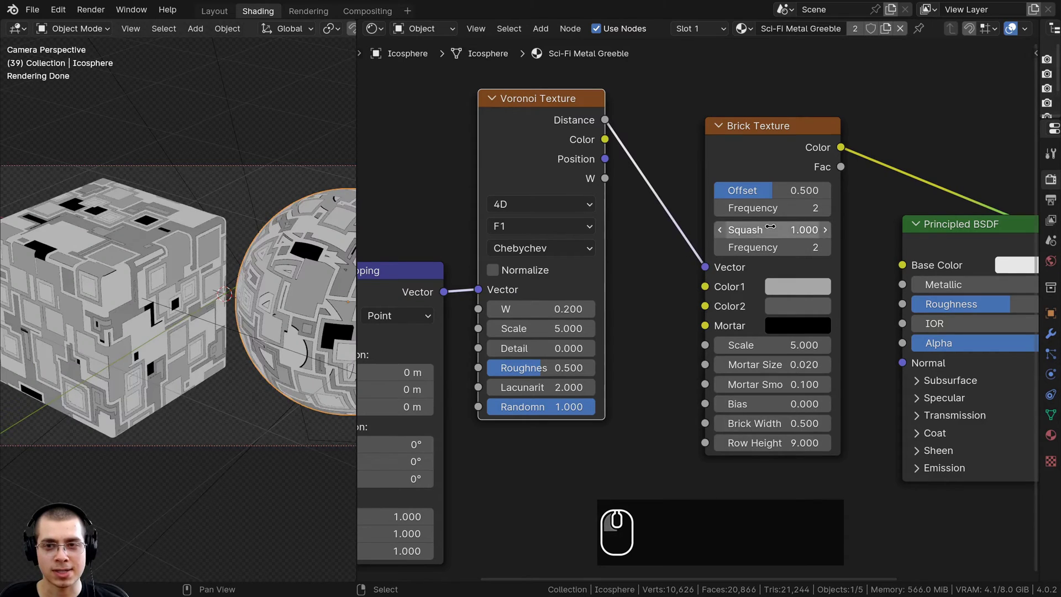
pyautogui.moveTo(769, 180); pyautogui.dragTo(743, 175)
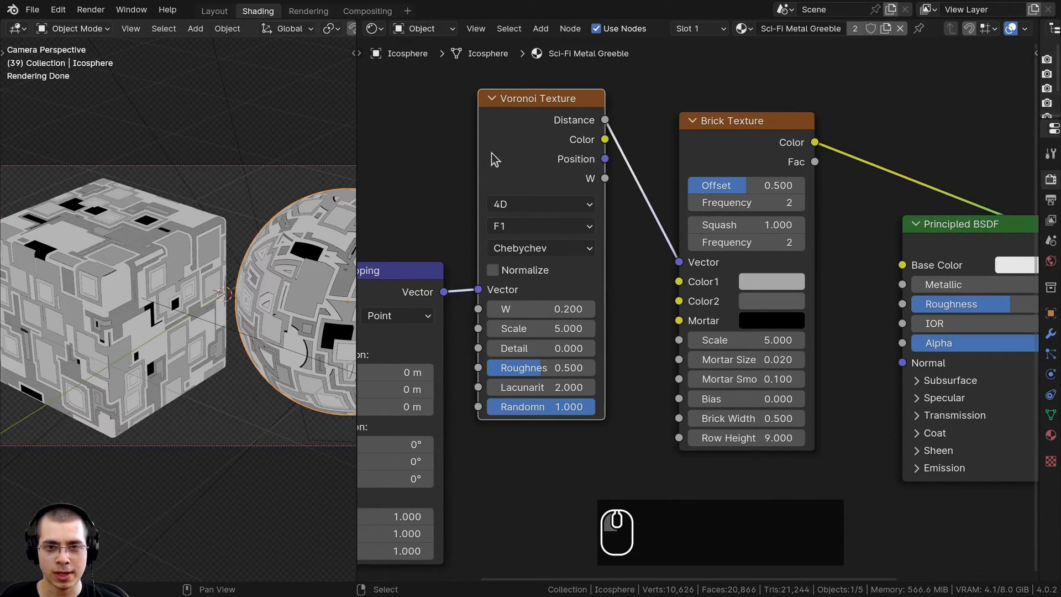
pyautogui.moveTo(719, 124); pyautogui.dragTo(730, 125)
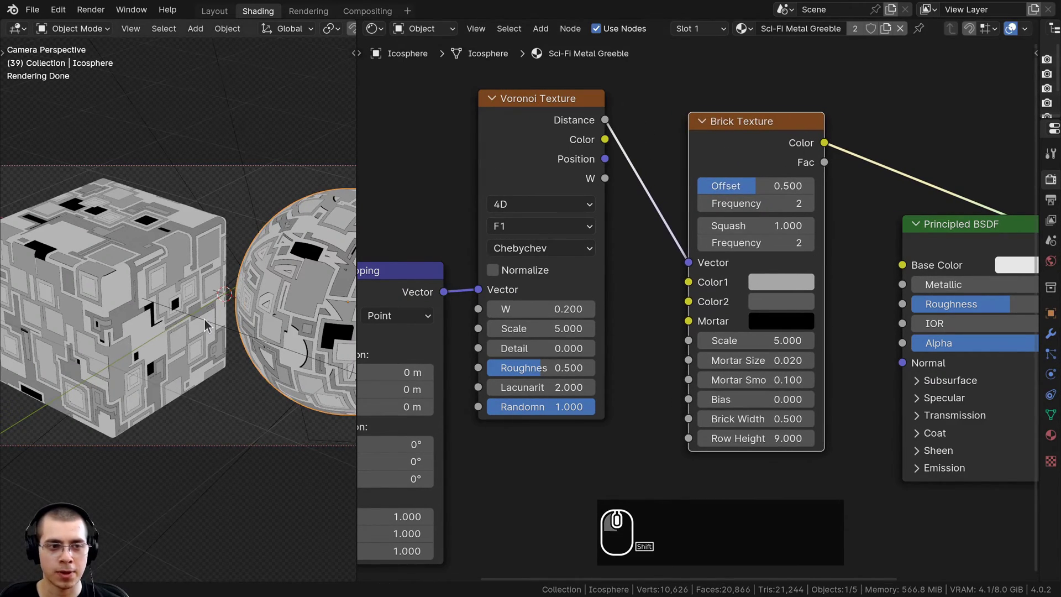
# - Compare the Voronoi Distance preview with the distorted Brick Texture pattern up close on the cube
pyautogui.keyDown('shift'); pyautogui.moveTo(301, 220); pyautogui.dragTo(399, 220, button='middle'); pyautogui.keyUp('shift')
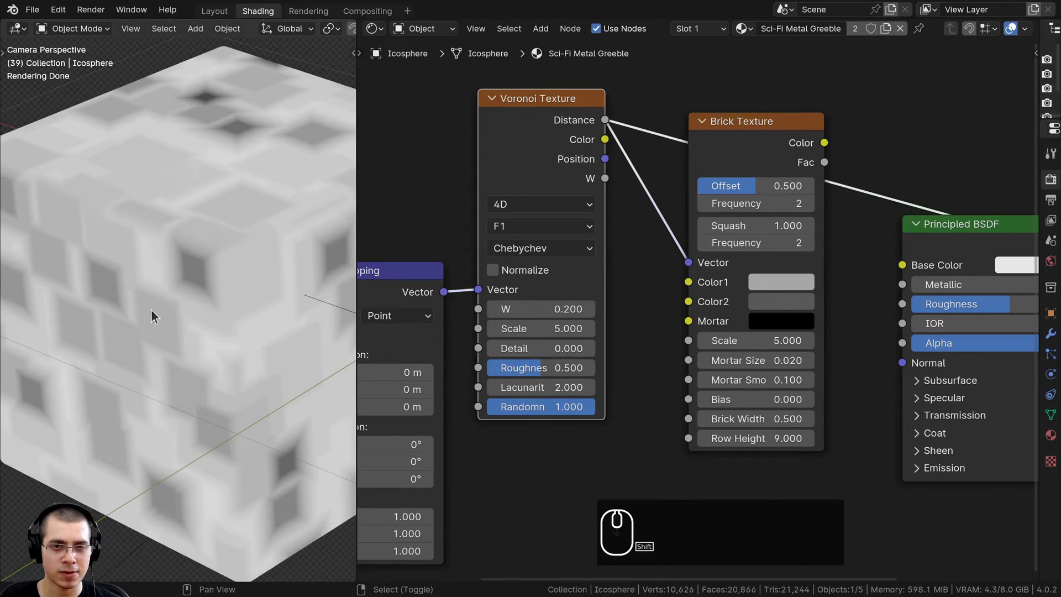
pyautogui.keyDown('shift'); pyautogui.moveTo(151, 309); pyautogui.dragTo(177, 293, button='middle'); pyautogui.keyUp('shift')
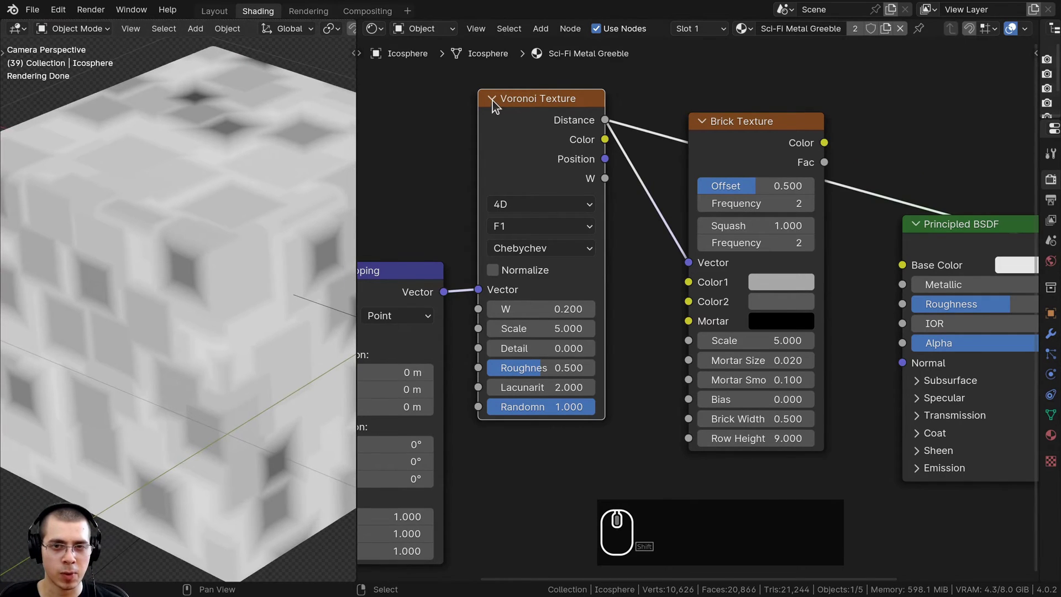
pyautogui.keyDown('ctrl'); pyautogui.keyDown('shift'); pyautogui.click(762, 139); pyautogui.keyUp('shift'); pyautogui.keyUp('ctrl')
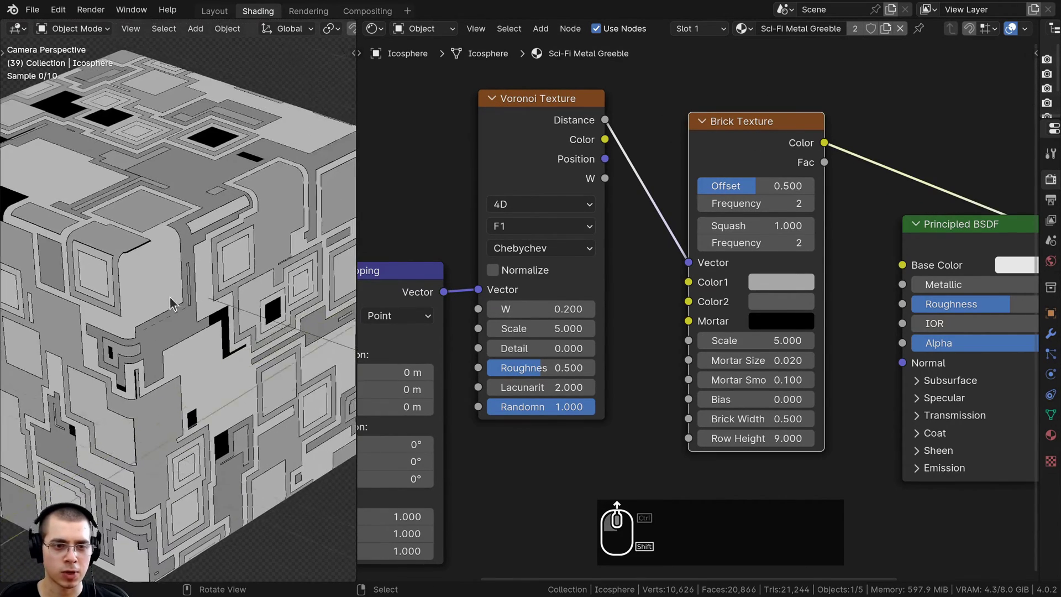
pyautogui.scroll(5, 259, 229)
pyautogui.keyDown('shift'); pyautogui.moveTo(259, 217); pyautogui.dragTo(194, 260, button='middle'); pyautogui.keyUp('shift')
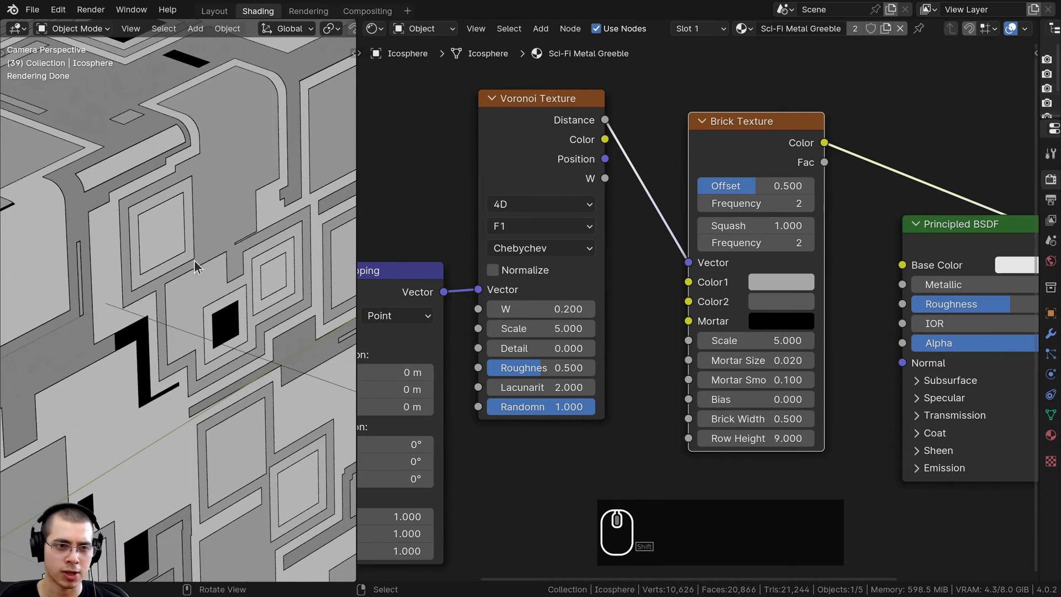
pyautogui.scroll(-6, 171, 297)
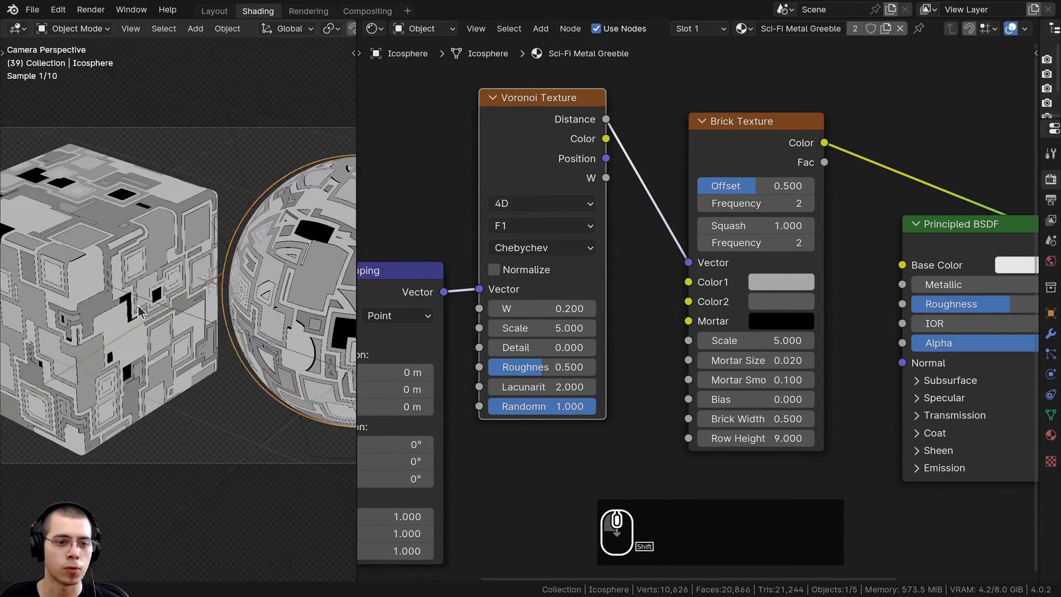
pyautogui.scroll(-2, 713, 138)
# - Feed the Brick Texture's Color into the previewed Principled BSDF's Base Color and set Metallic to 1.0
pyautogui.moveTo(712, 138); pyautogui.dragTo(822, 253)
pyautogui.moveTo(791, 247); pyautogui.dragTo(683, 250, button='middle')
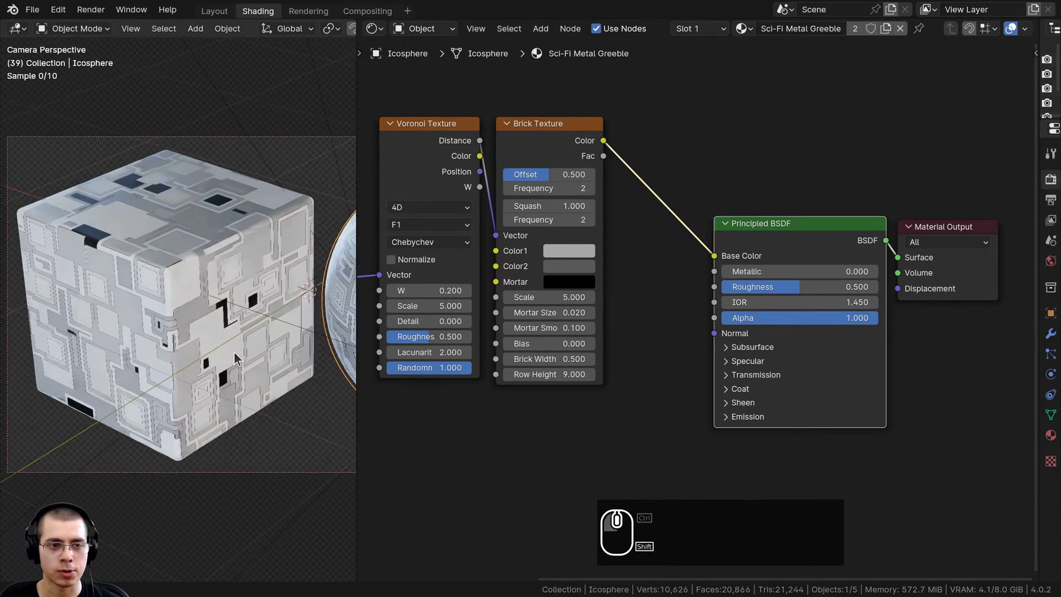
pyautogui.scroll(2, 791, 240)
pyautogui.scroll(1, 719, 370)
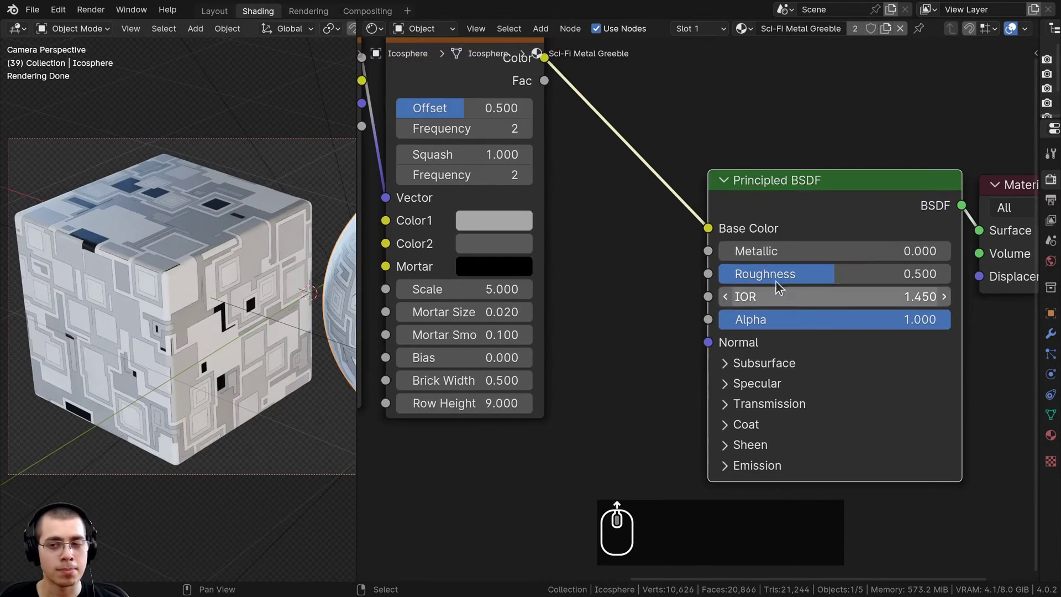
pyautogui.moveTo(782, 251); pyautogui.dragTo(950, 251)
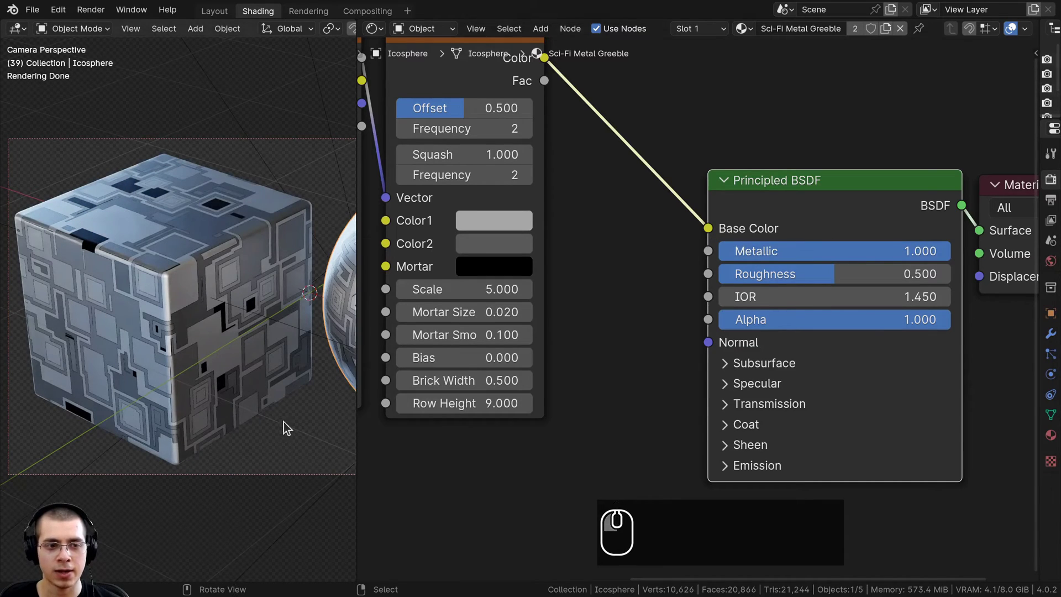
# - Examine the metallic greeble pattern on the cube and up close on the sphere, resetting the viewport render region
pyautogui.scroll(-3, 219, 242)
pyautogui.keyDown('shift'); pyautogui.moveTo(258, 265); pyautogui.dragTo(206, 261, button='middle'); pyautogui.keyUp('shift')
pyautogui.scroll(2, 207, 263)
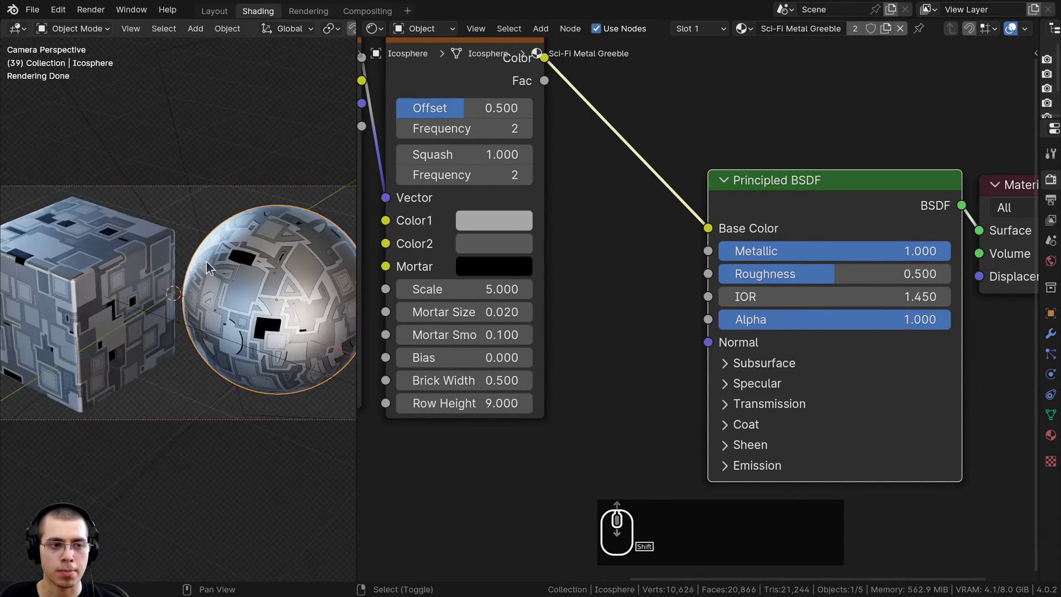
pyautogui.hotkey('ctrl', 'b')
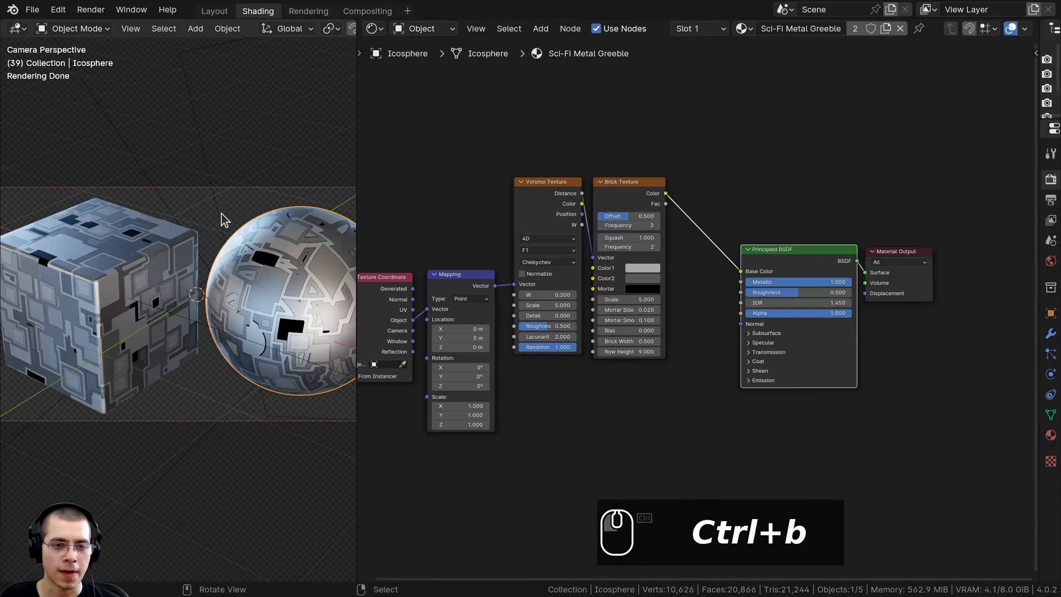
pyautogui.keyDown('shift'); pyautogui.moveTo(90, 268); pyautogui.dragTo(15, 238, button='middle'); pyautogui.keyUp('shift')
pyautogui.scroll(4, 111, 254)
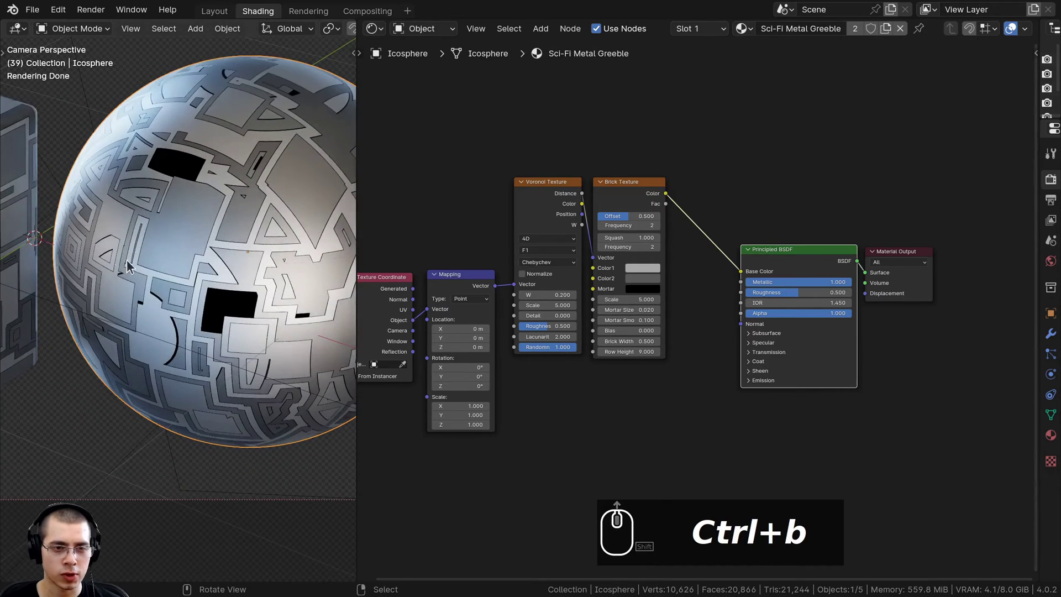
# - Connect the Brick Texture's Color output to the Principled BSDF's Normal input
pyautogui.keyDown('shift'); pyautogui.moveTo(135, 260); pyautogui.dragTo(9, 326, button='middle'); pyautogui.keyUp('shift')
pyautogui.scroll(3, 648, 142)
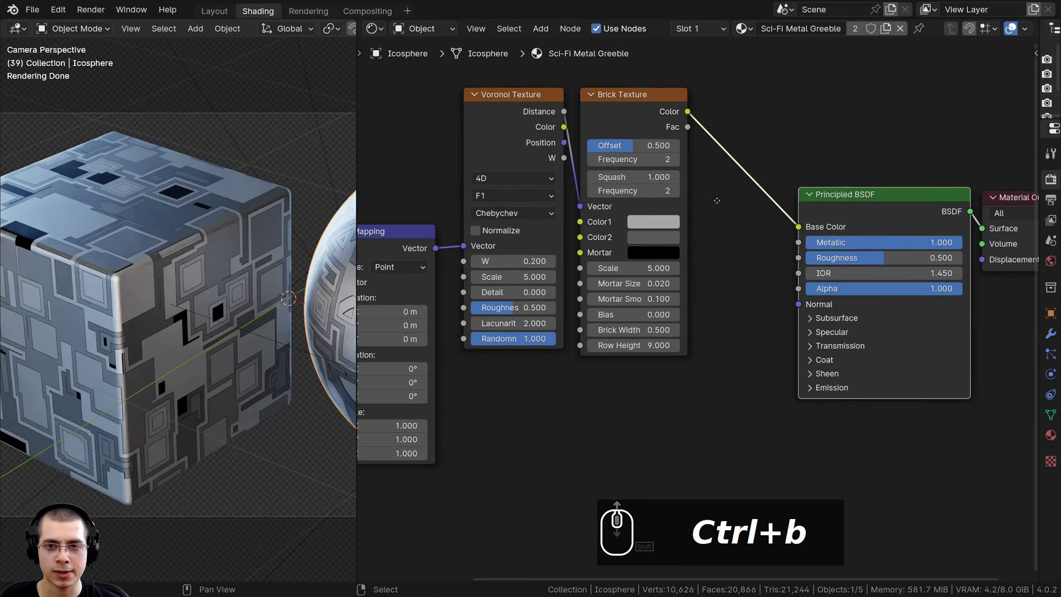
pyautogui.click(601, 101)
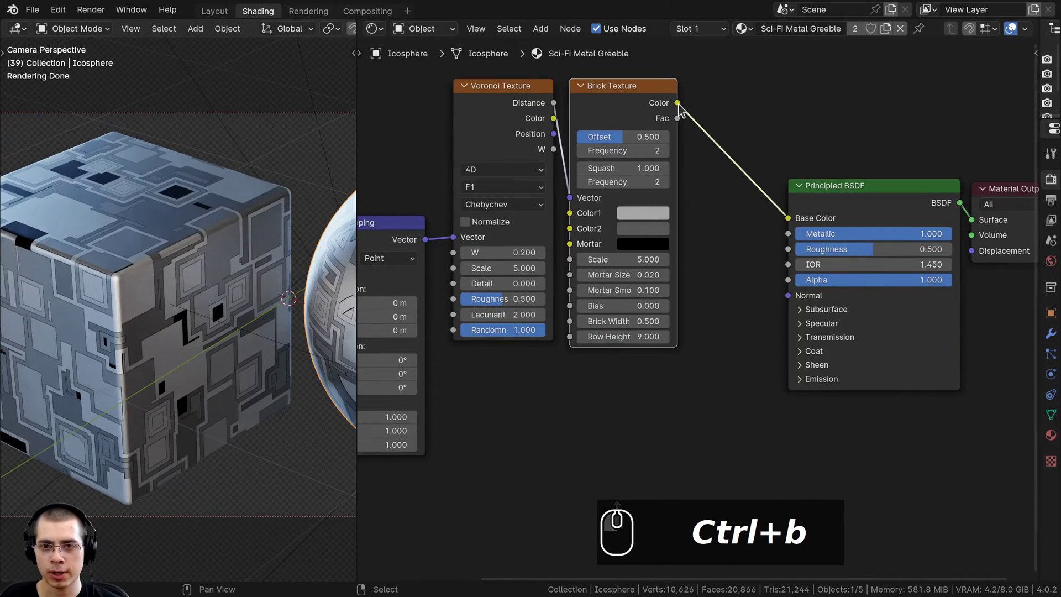
pyautogui.moveTo(678, 103)
pyautogui.mouseDown()
pyautogui.moveTo(445, 329)
pyautogui.moveTo(727, 315)
pyautogui.moveTo(788, 295)
pyautogui.mouseUp()
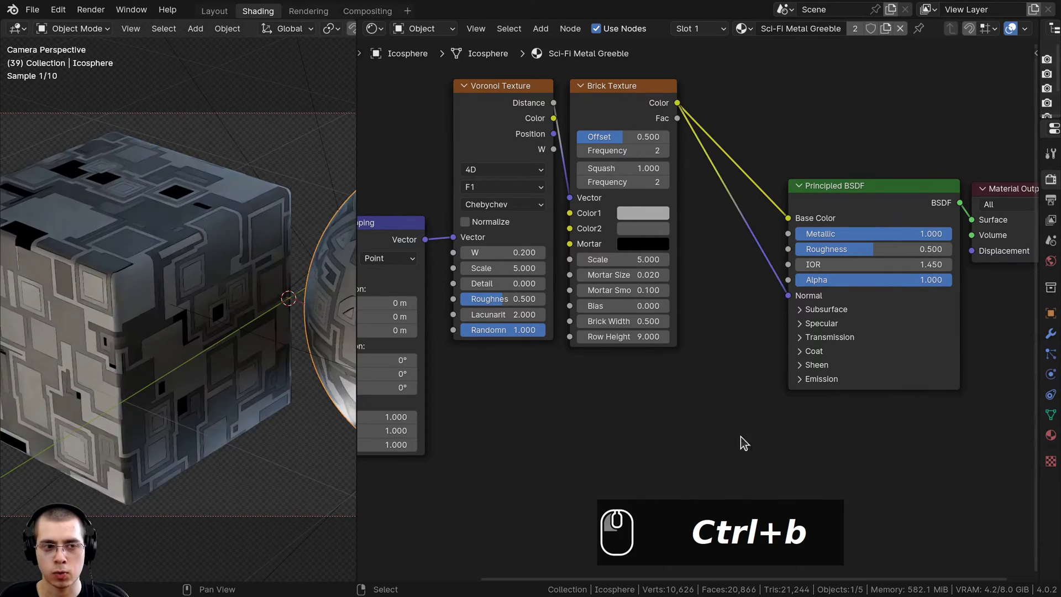
pyautogui.keyDown('shift'); pyautogui.moveTo(298, 324); pyautogui.dragTo(284, 324, button='middle'); pyautogui.keyUp('shift')
pyautogui.scroll(-1, 281, 325)
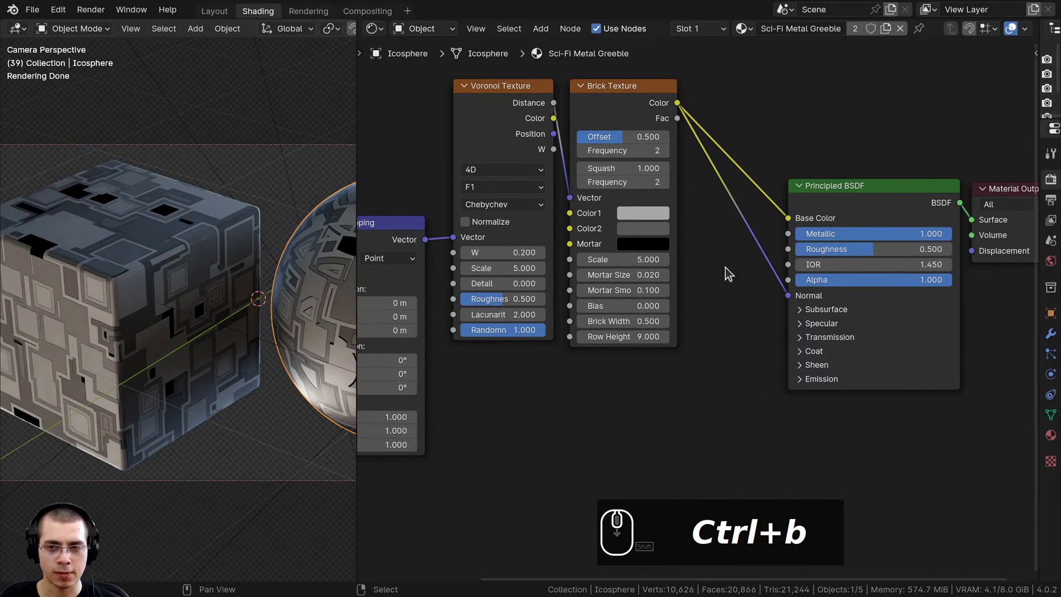
# - Add a Bump node on the link between the Brick Texture's Color and the Principled BSDF's Normal input
pyautogui.hotkey('shift', 'a')
pyautogui.moveTo(703, 223)
pyautogui.write('bum')
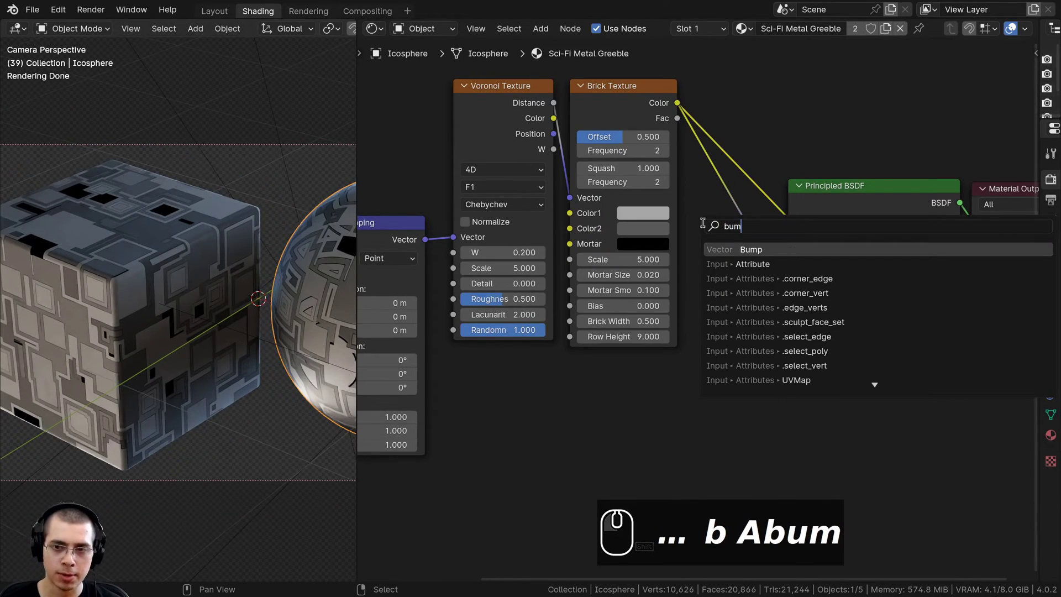
pyautogui.click(723, 249)
pyautogui.click(785, 255)
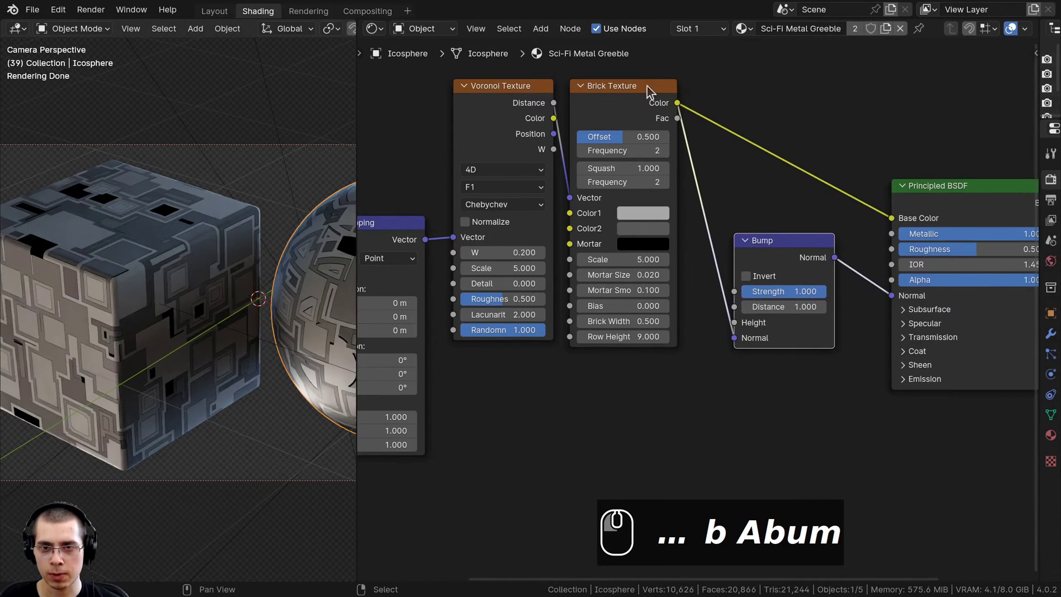
pyautogui.moveTo(784, 251); pyautogui.dragTo(794, 264)
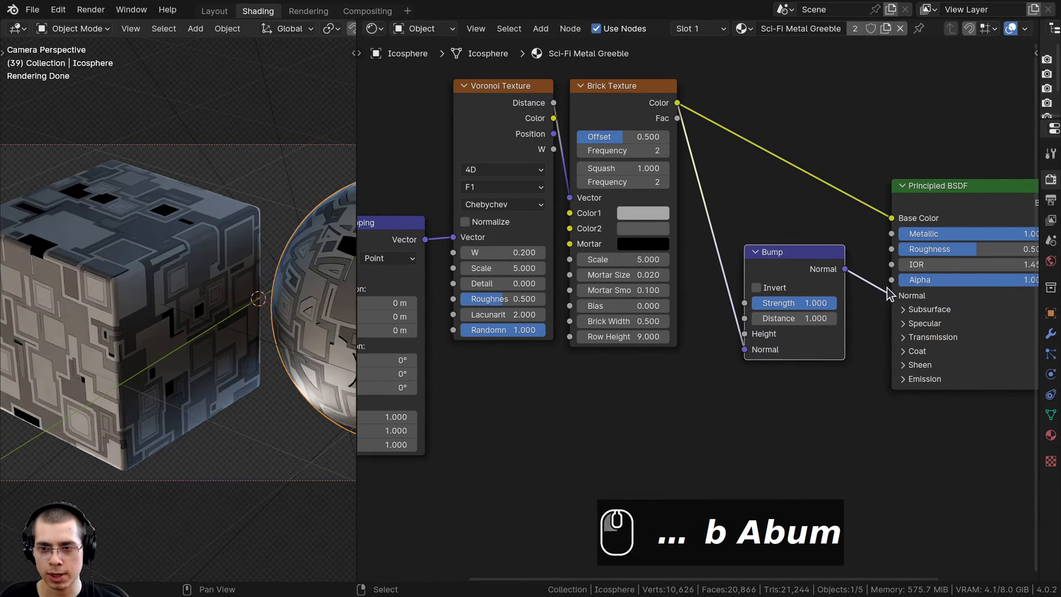
pyautogui.moveTo(768, 257); pyautogui.dragTo(761, 257, button='middle')
pyautogui.moveTo(760, 256); pyautogui.dragTo(768, 260)
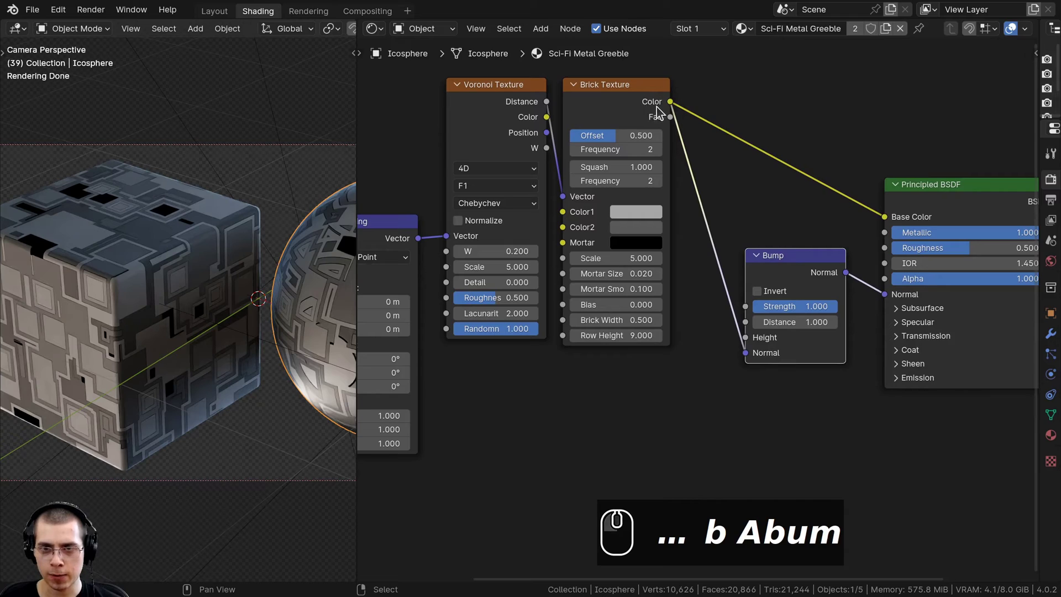
pyautogui.click(619, 99)
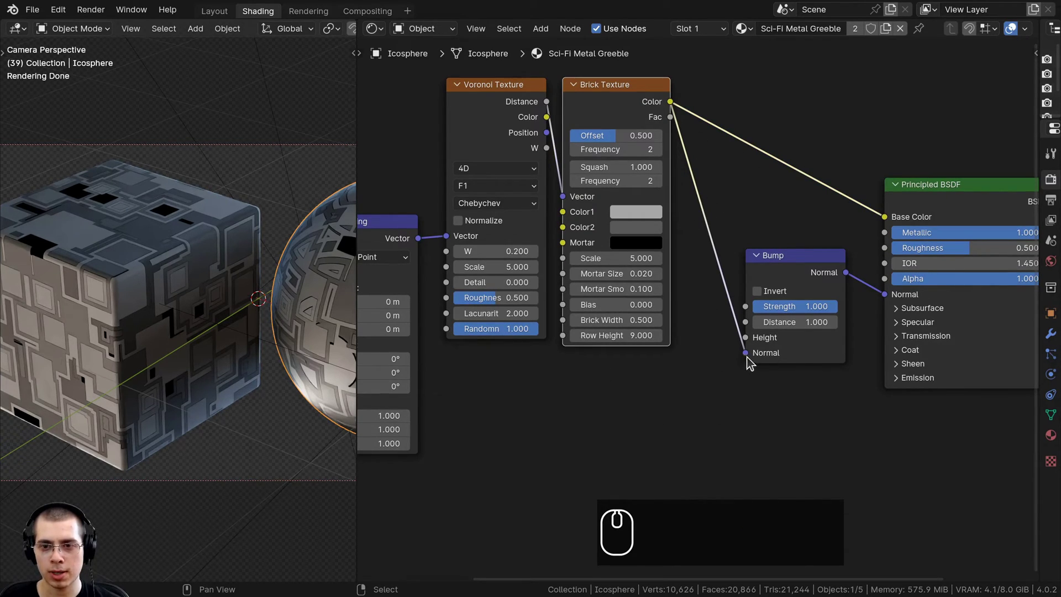
# - Move the Brick Texture's Color link from the Bump node's Normal input to its Height input and inspect the relief on the cube
pyautogui.moveTo(746, 355)
pyautogui.mouseDown()
pyautogui.moveTo(729, 342)
pyautogui.moveTo(745, 338)
pyautogui.mouseUp()
pyautogui.keyDown('shift'); pyautogui.moveTo(221, 325); pyautogui.dragTo(294, 384, button='middle'); pyautogui.keyUp('shift')
pyautogui.scroll(1, 294, 384)
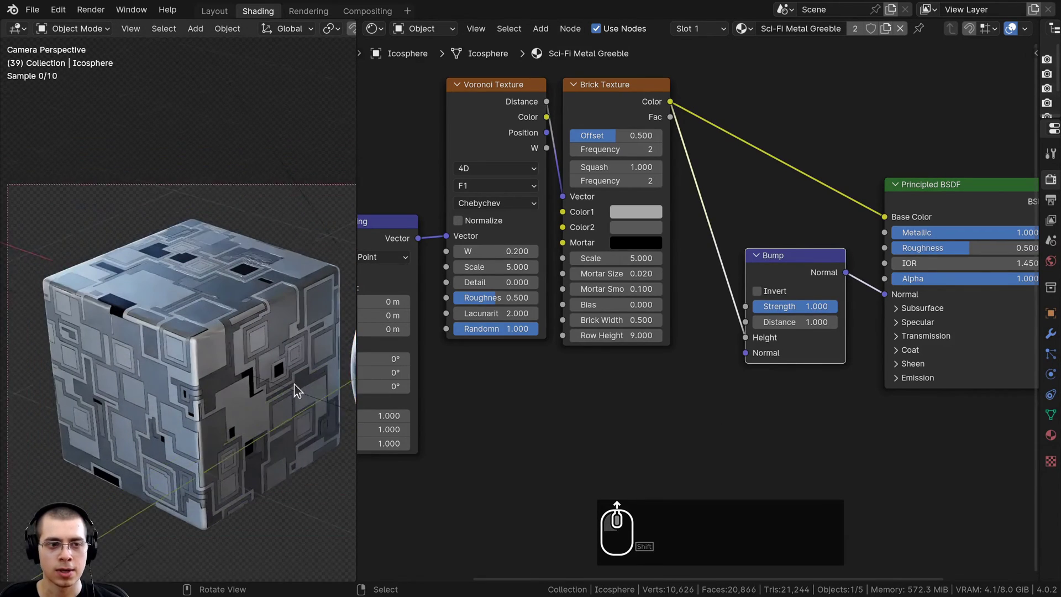
pyautogui.scroll(6, 297, 389)
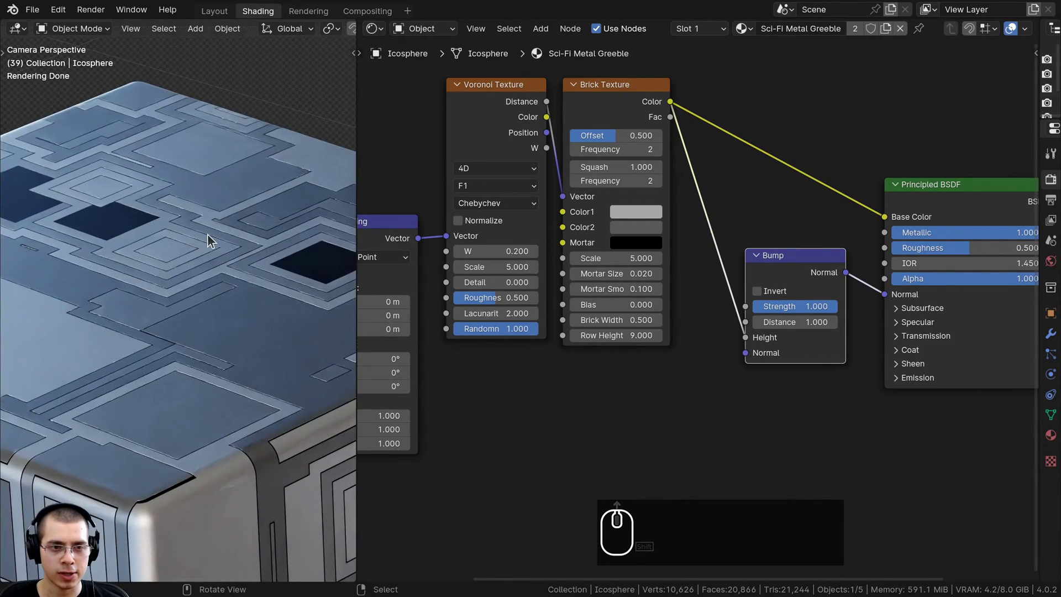
pyautogui.scroll(2, 207, 234)
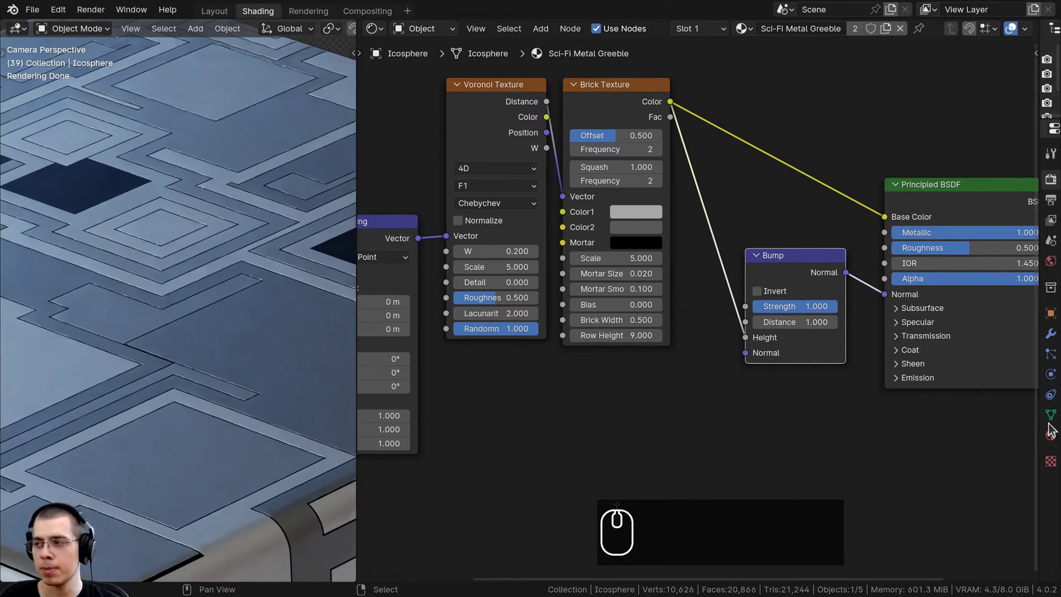
# - Set the Bump node's Strength to 0.4 and check the softened relief on the cube
pyautogui.scroll(1, 827, 355)
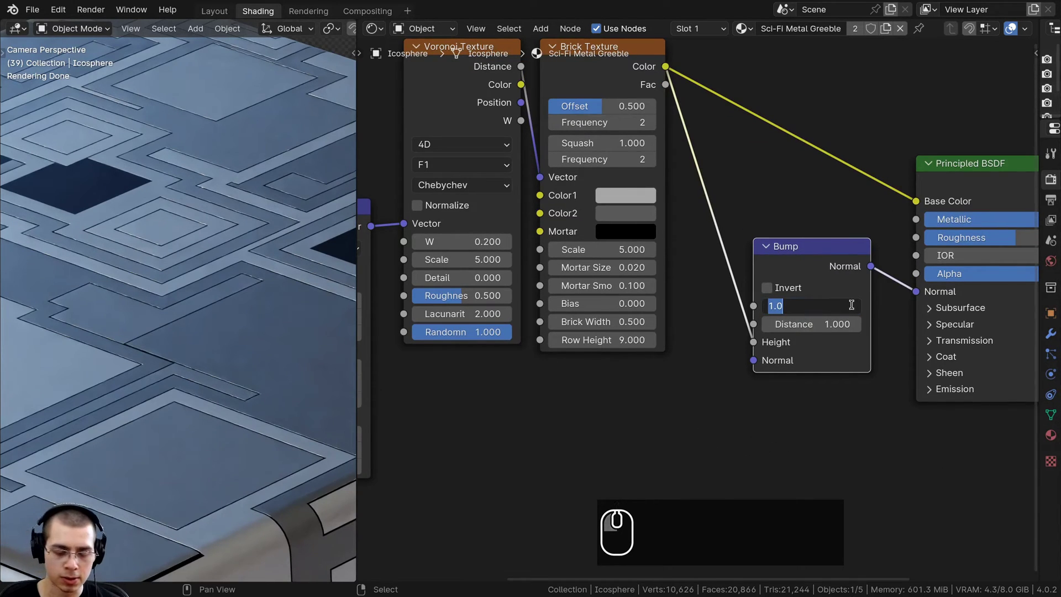
pyautogui.write('.4')
pyautogui.press('Return')
pyautogui.scroll(-5, 221, 321)
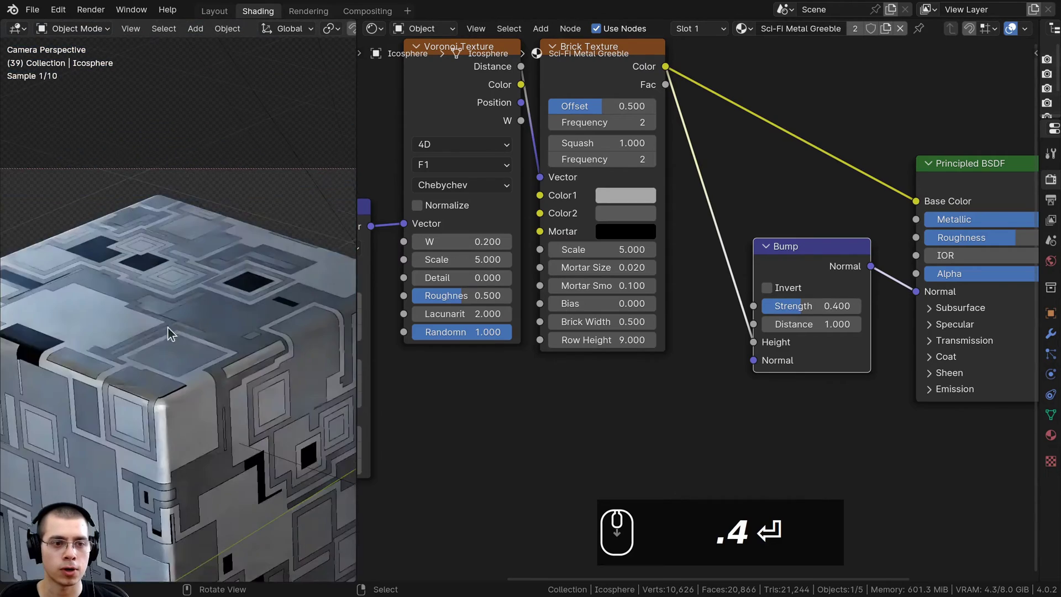
pyautogui.scroll(2, 309, 287)
# - Lower the Principled BSDF's Roughness to 0.276 and examine the reflections on the cube
pyautogui.moveTo(950, 270); pyautogui.dragTo(732, 336, button='middle')
pyautogui.scroll(2, 732, 337)
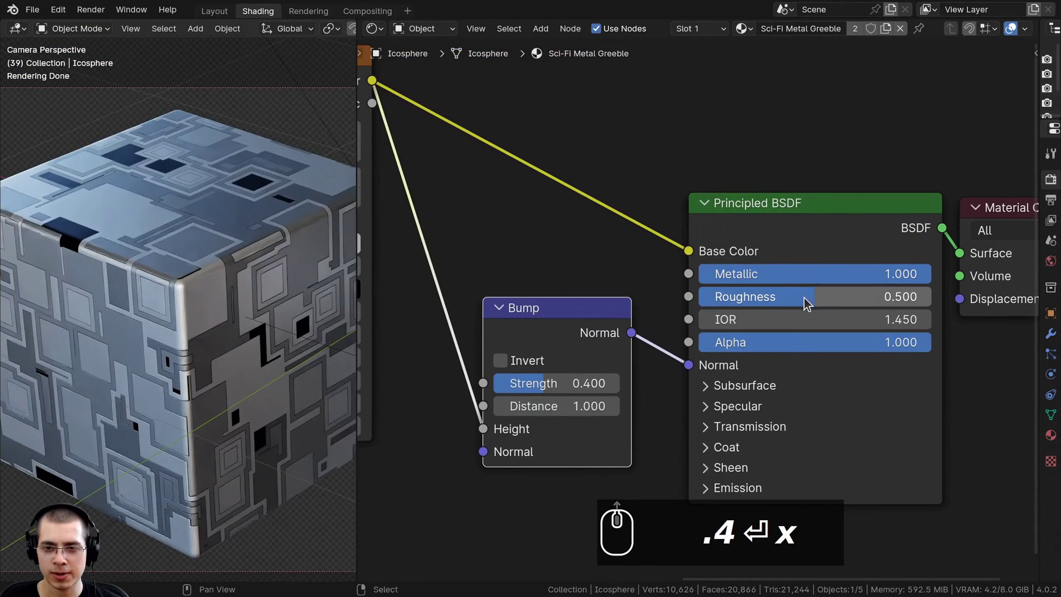
pyautogui.moveTo(805, 300); pyautogui.dragTo(753, 300)
pyautogui.scroll(-4, 217, 325)
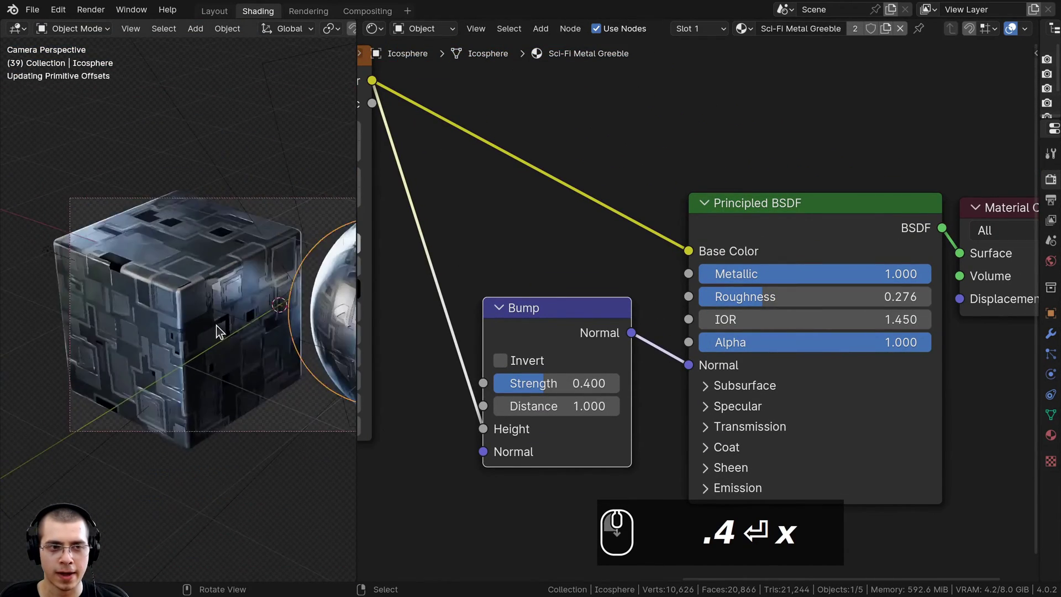
pyautogui.keyDown('shift'); pyautogui.moveTo(217, 325); pyautogui.dragTo(139, 306, button='middle'); pyautogui.keyUp('shift')
pyautogui.scroll(4, 202, 320)
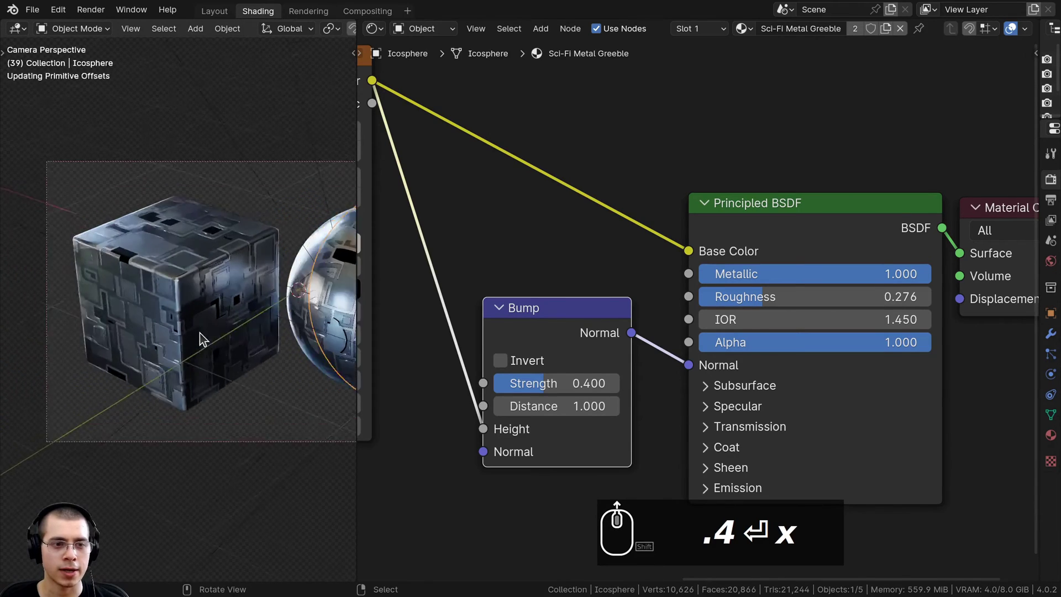
pyautogui.scroll(-3, 585, 267)
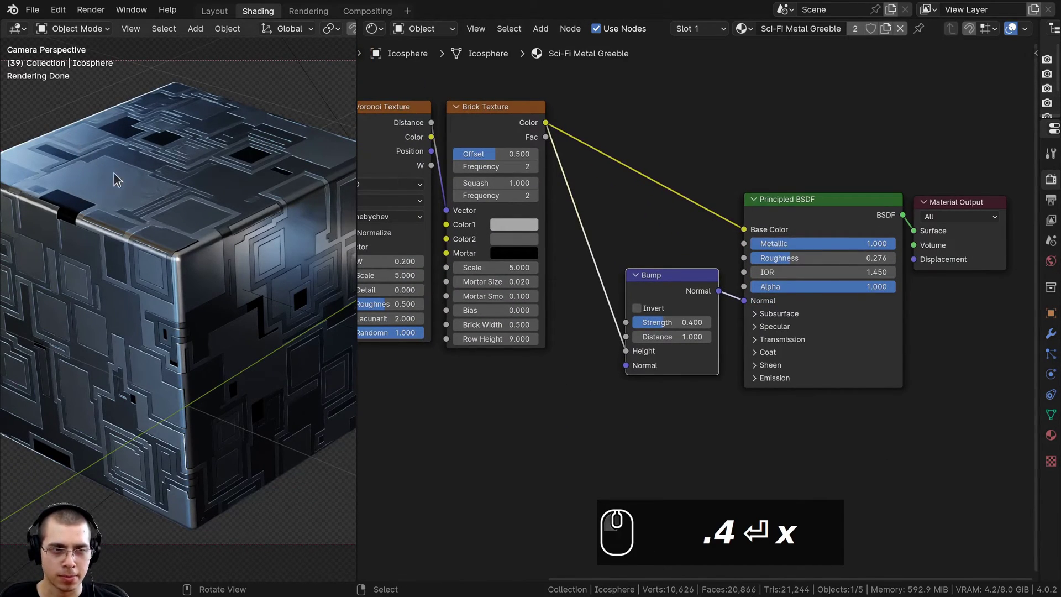
# - Add a Noise Texture node and place it, expanded, below the Voronoi Texture
pyautogui.moveTo(480, 329); pyautogui.dragTo(645, 230, button='middle')
pyautogui.scroll(-1, 646, 230)
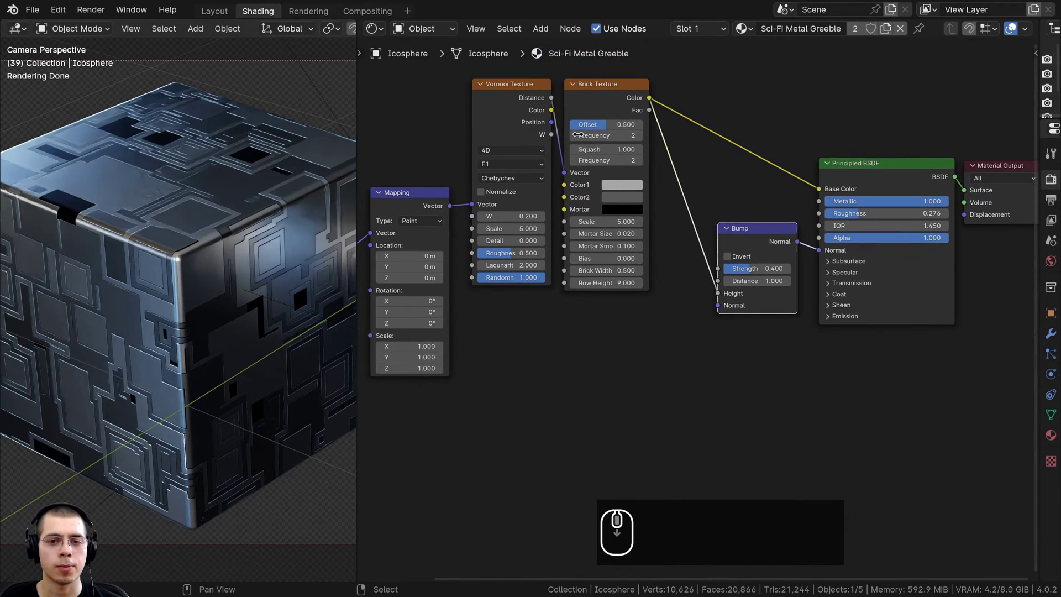
pyautogui.hotkey('shift', 'a')
pyautogui.write('nois')
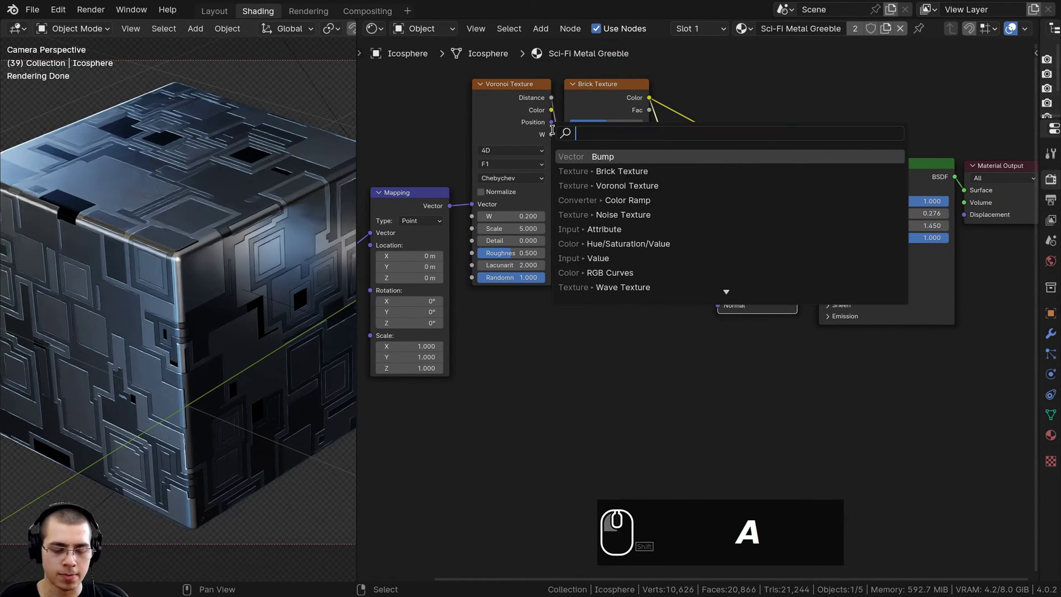
pyautogui.click(588, 158)
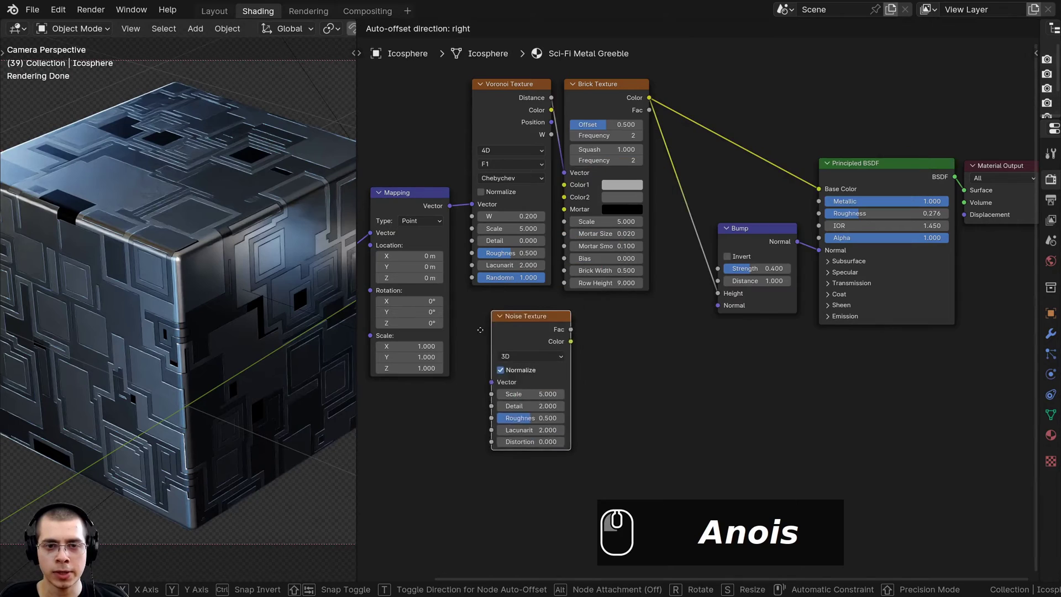
pyautogui.click(495, 308)
pyautogui.moveTo(494, 308); pyautogui.dragTo(522, 298, button='middle')
pyautogui.click(537, 304)
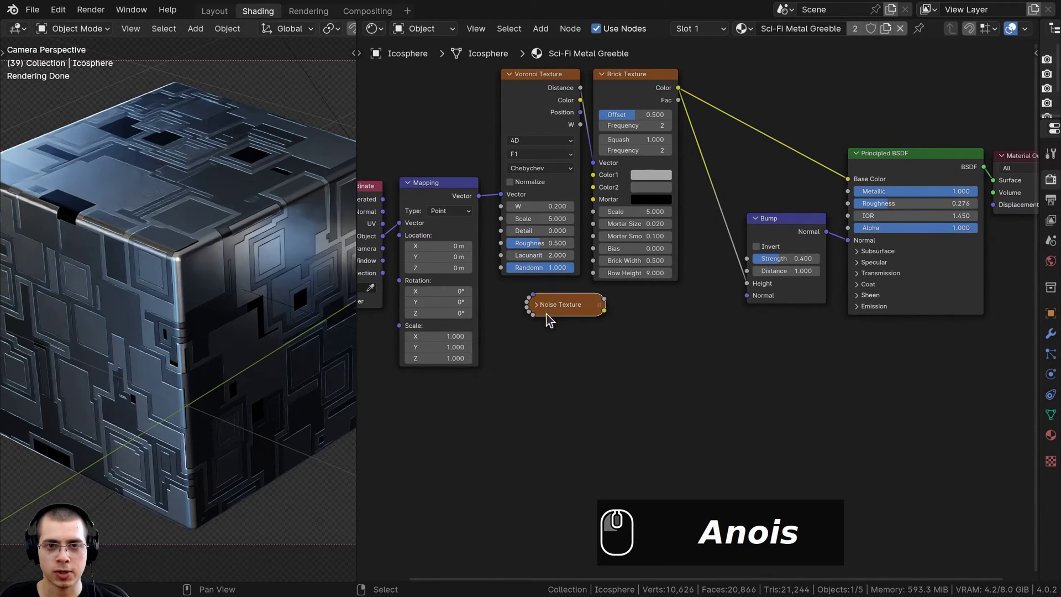
pyautogui.click(537, 304)
pyautogui.moveTo(539, 306); pyautogui.dragTo(528, 305)
pyautogui.moveTo(503, 283); pyautogui.dragTo(558, 286, button='middle')
# - Connect the Mapping node's Vector output to the Noise Texture's Vector input and preview the noise on the cube
pyautogui.click(467, 187)
pyautogui.scroll(1, 467, 176)
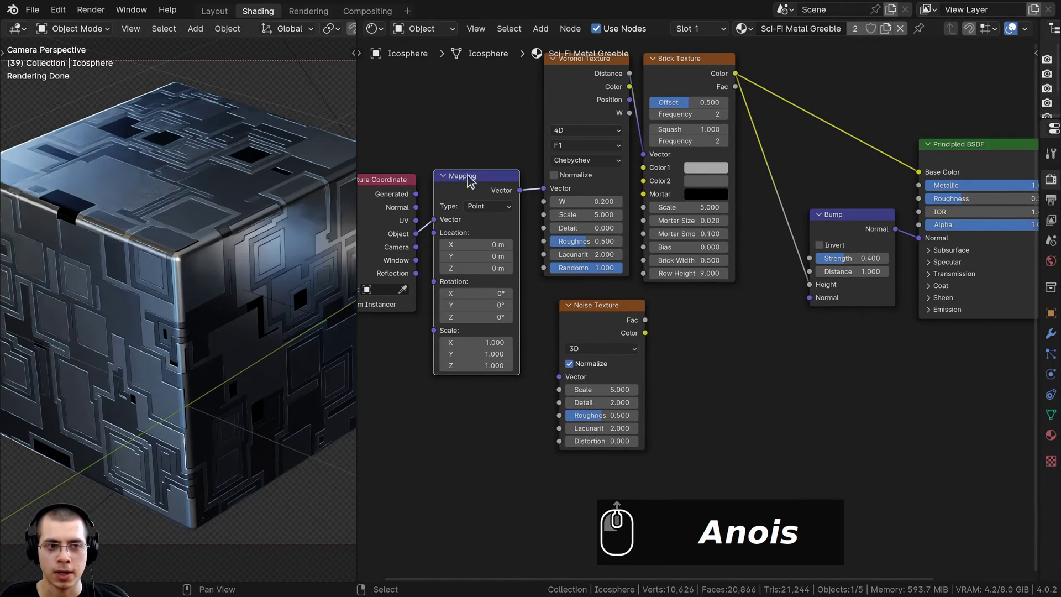
pyautogui.moveTo(462, 182); pyautogui.dragTo(559, 376)
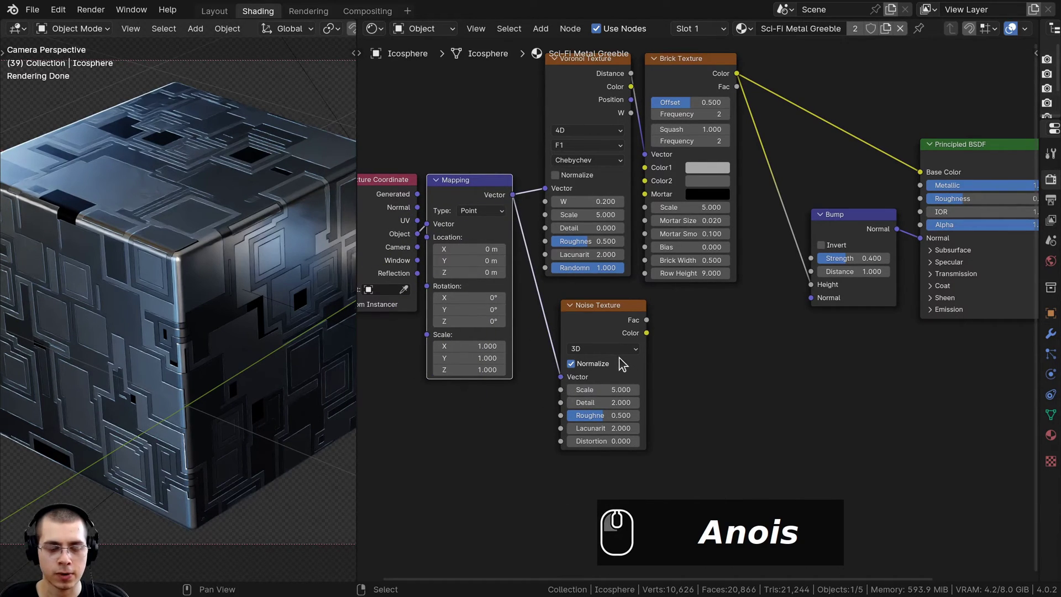
pyautogui.keyDown('ctrl'); pyautogui.keyDown('shift'); pyautogui.click(603, 320); pyautogui.keyUp('shift'); pyautogui.keyUp('ctrl')
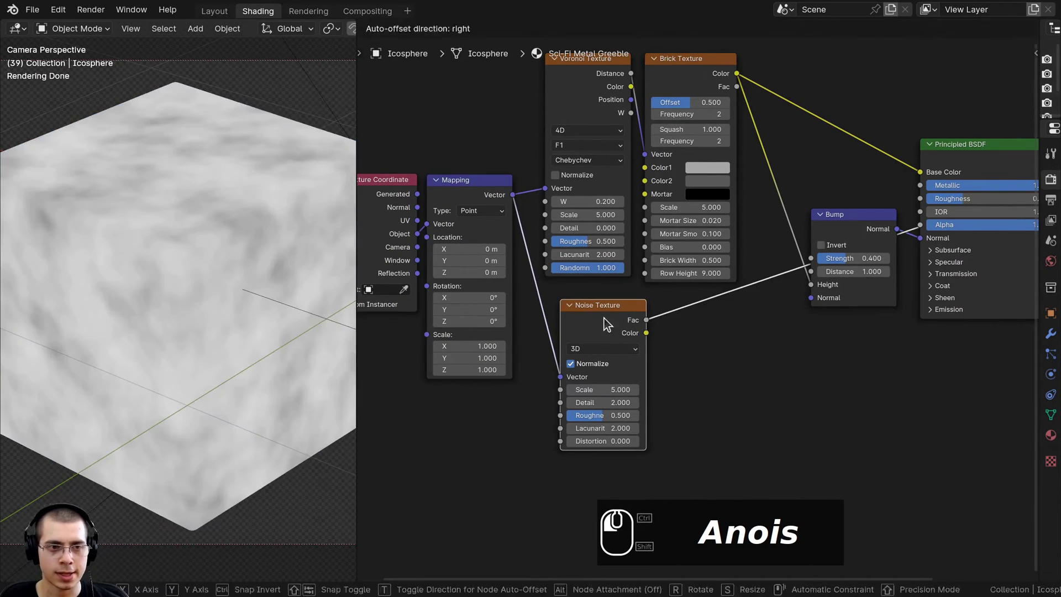
# - Set the Noise Texture's Scale to 4, Detail to 15 and Roughness to 0.6
pyautogui.moveTo(430, 406); pyautogui.dragTo(400, 369, button='middle')
pyautogui.scroll(2, 400, 369)
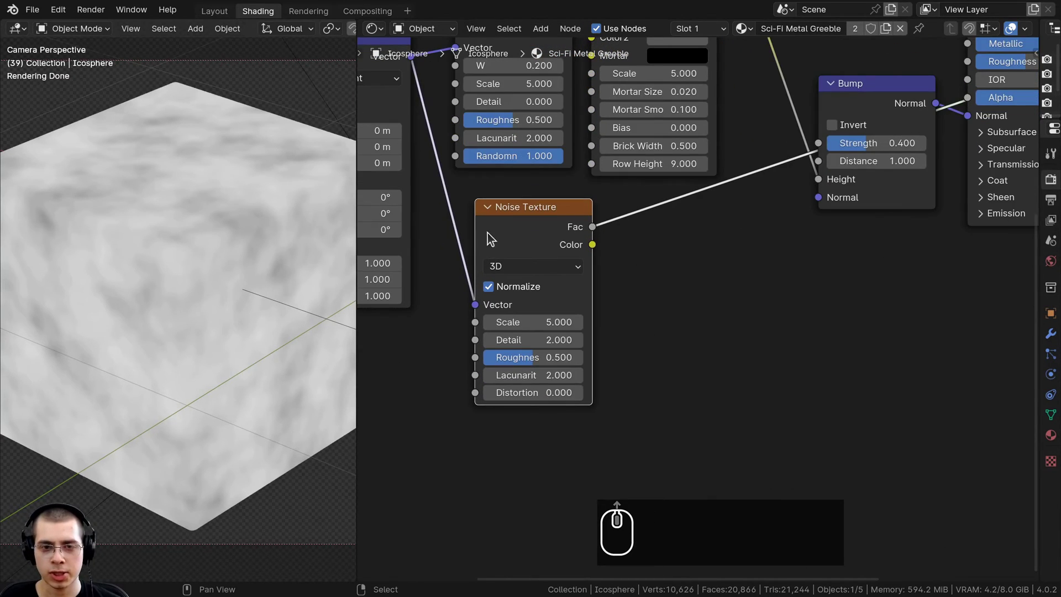
pyautogui.click(549, 321)
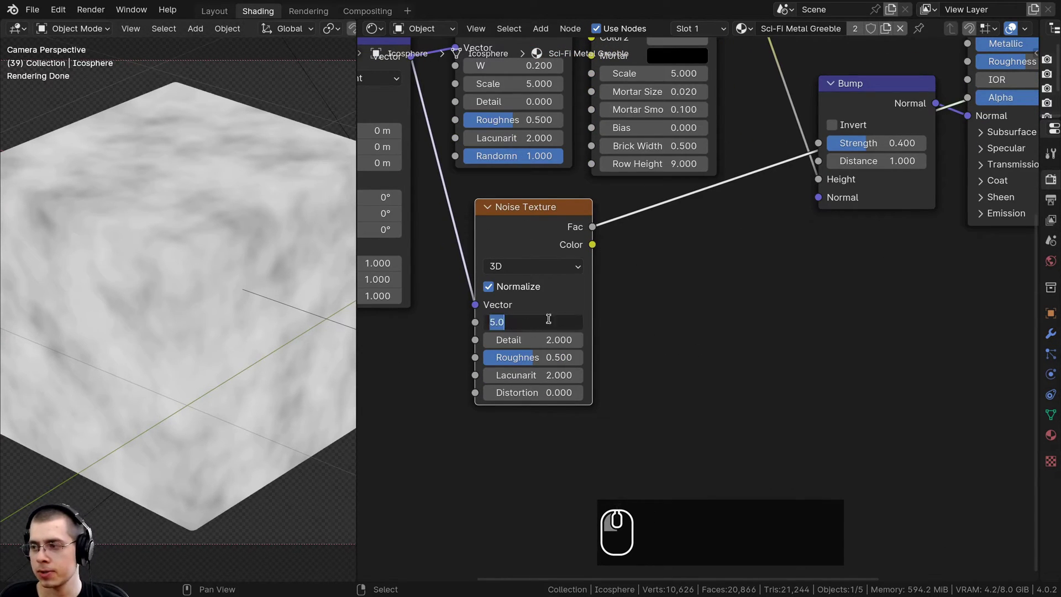
pyautogui.write('4')
pyautogui.press('Return')
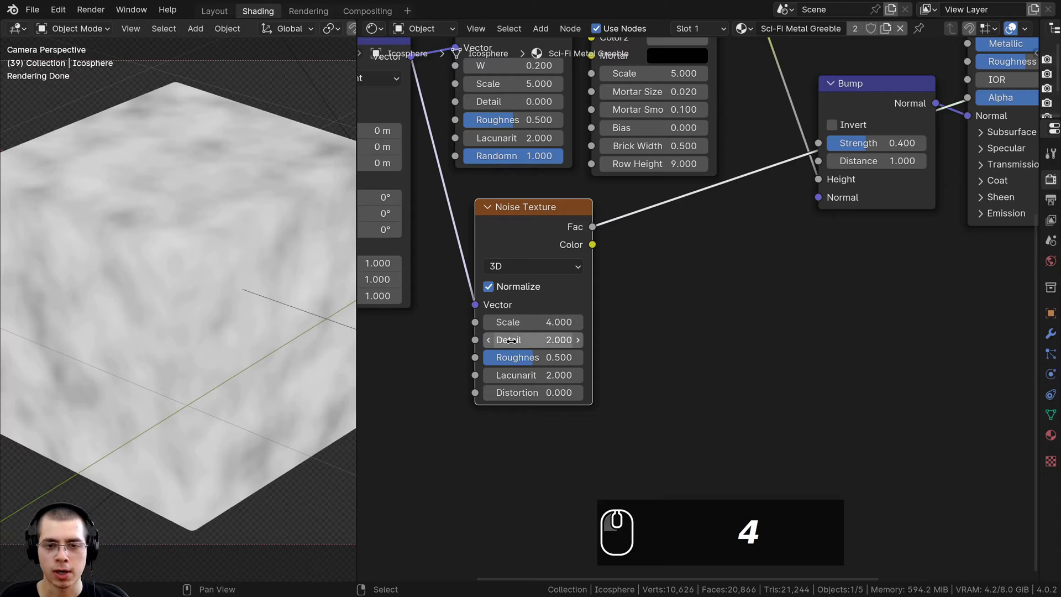
pyautogui.moveTo(509, 339); pyautogui.dragTo(558, 339)
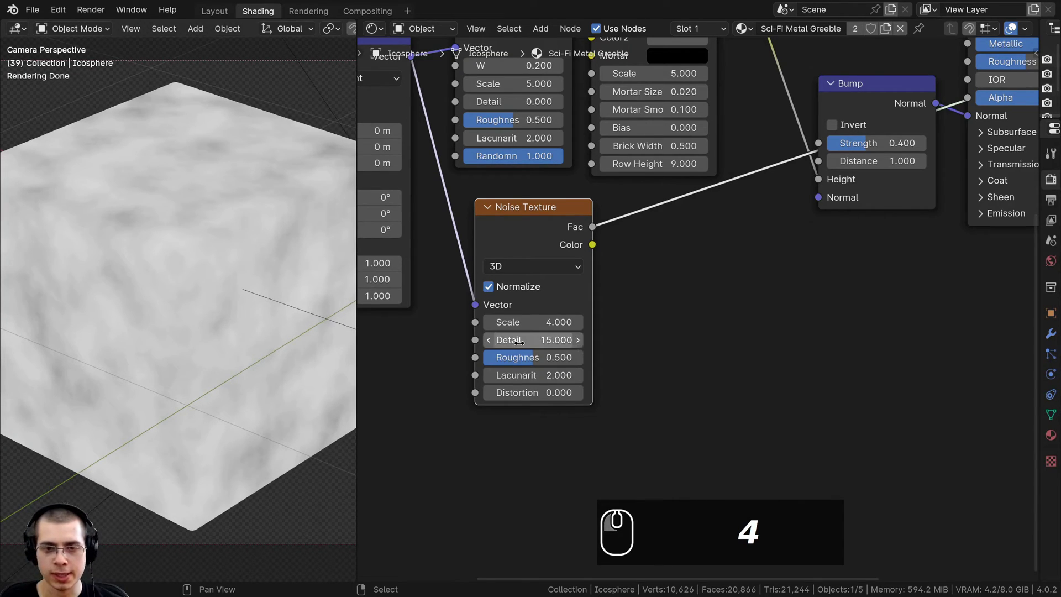
pyautogui.doubleClick(529, 357)
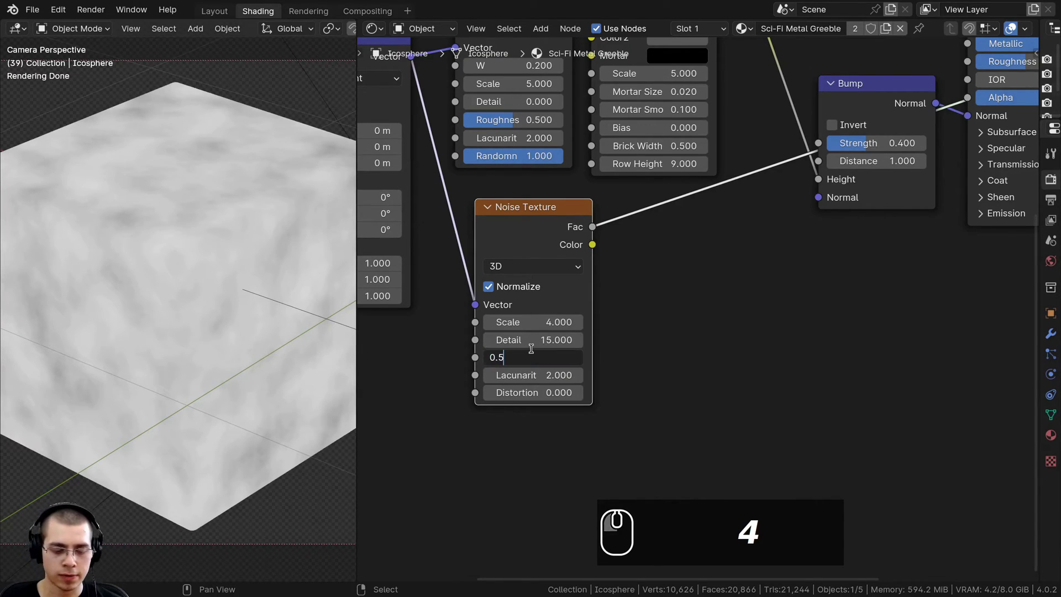
pyautogui.write('6')
pyautogui.press('Return')
# - Connect the Noise Texture's Fac output to the Principled BSDF's Roughness input and switch the preview back to the Principled BSDF
pyautogui.scroll(-3, 637, 281)
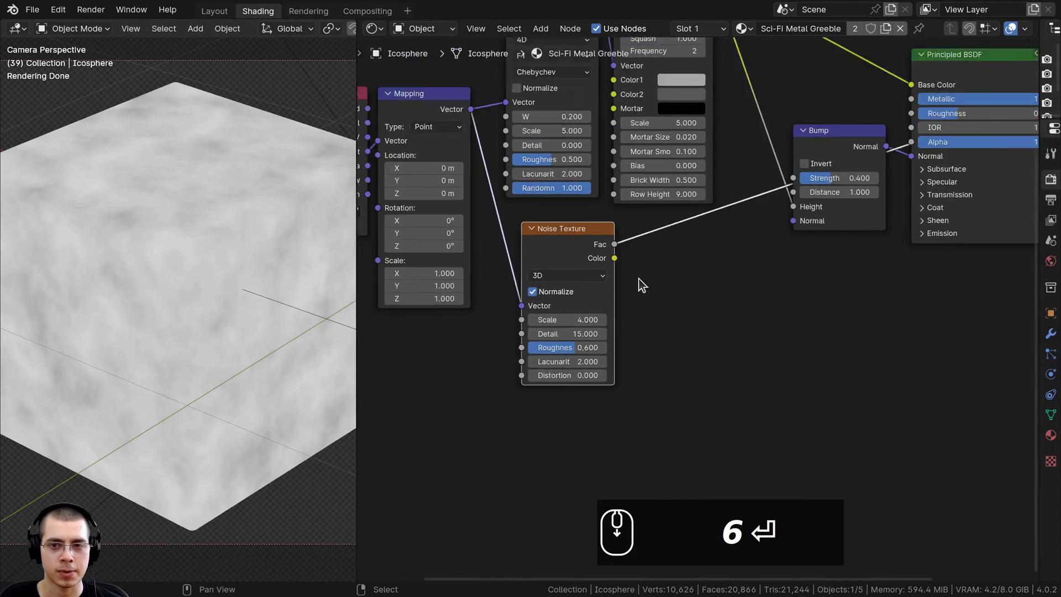
pyautogui.moveTo(575, 271); pyautogui.dragTo(882, 188)
pyautogui.moveTo(911, 182); pyautogui.dragTo(740, 215, button='middle')
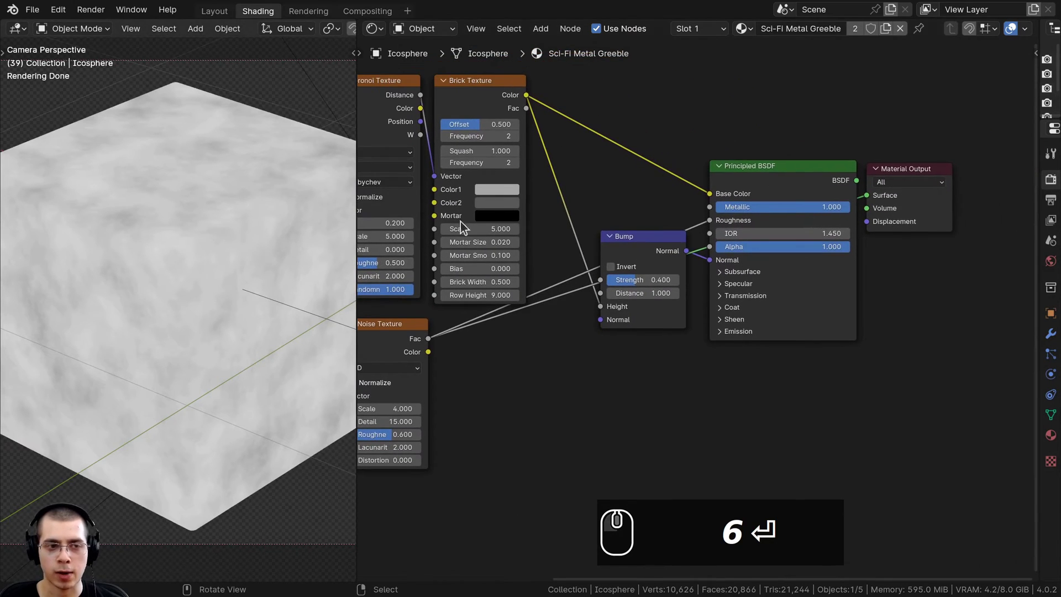
pyautogui.keyDown('ctrl'); pyautogui.keyDown('shift'); pyautogui.click(830, 174); pyautogui.keyUp('shift'); pyautogui.keyUp('ctrl')
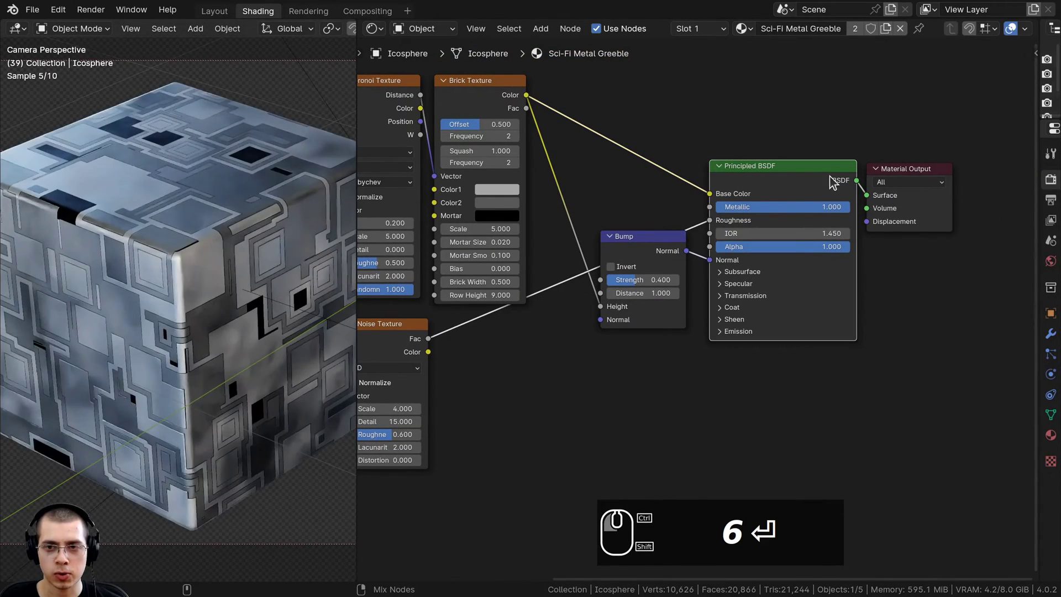
# - Move the Bump, Principled BSDF and Material Output nodes farther from the texture nodes and check the roughness variation on the cube
pyautogui.moveTo(709, 193); pyautogui.dragTo(939, 373)
pyautogui.press('g')
pyautogui.click(990, 375)
pyautogui.hotkey('alt', 'a')
pyautogui.keyDown('shift'); pyautogui.moveTo(221, 254); pyautogui.dragTo(121, 267, button='middle'); pyautogui.keyUp('shift')
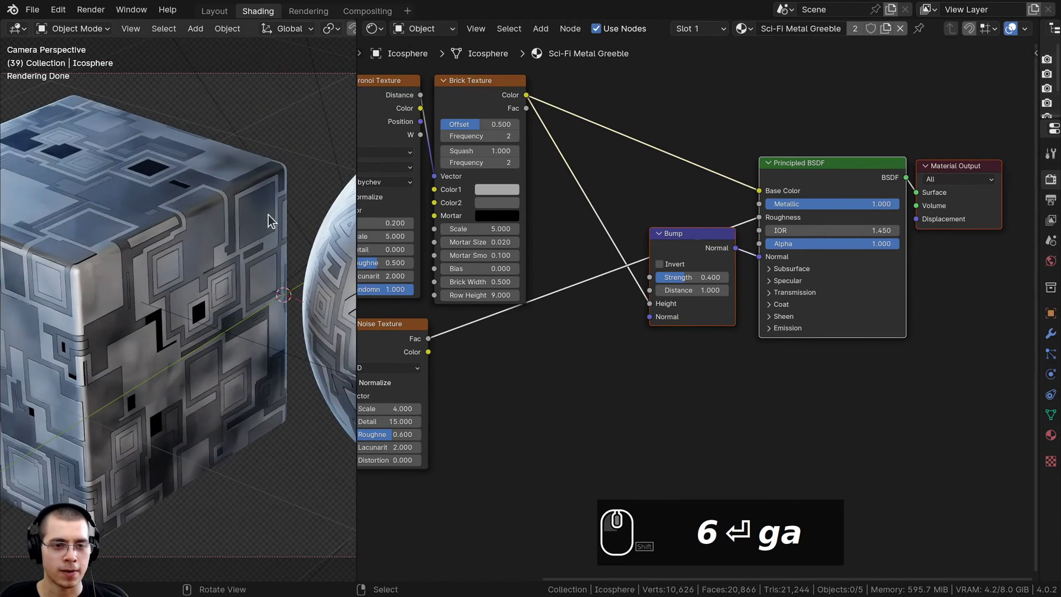
pyautogui.moveTo(267, 214); pyautogui.dragTo(205, 265, button='middle')
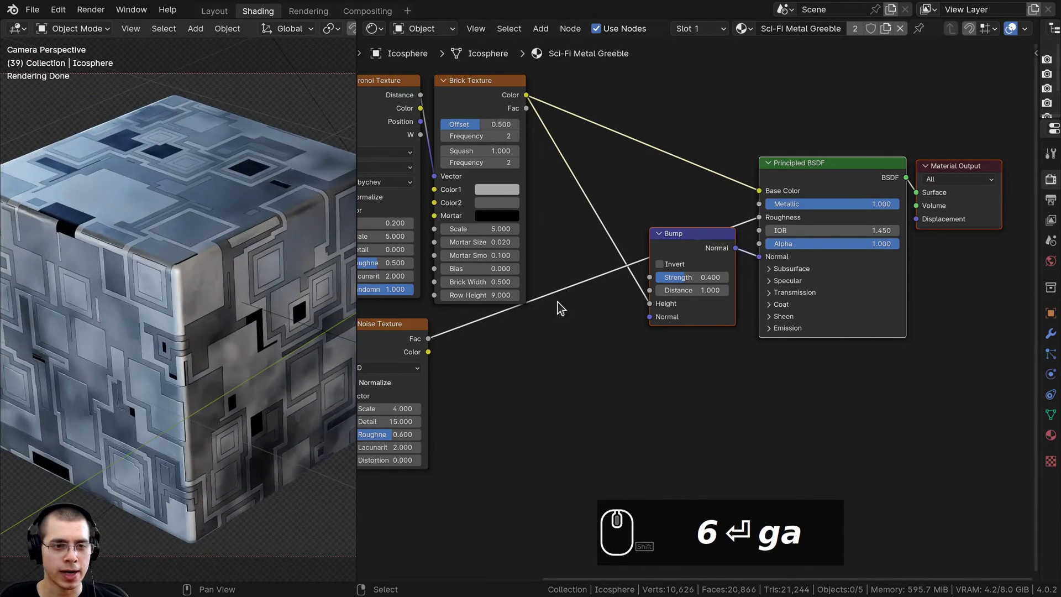
# - Move the Bump node clear and insert a Color Ramp between the Noise Texture's Fac output and the Principled BSDF's Roughness input
pyautogui.moveTo(681, 256); pyautogui.dragTo(619, 259)
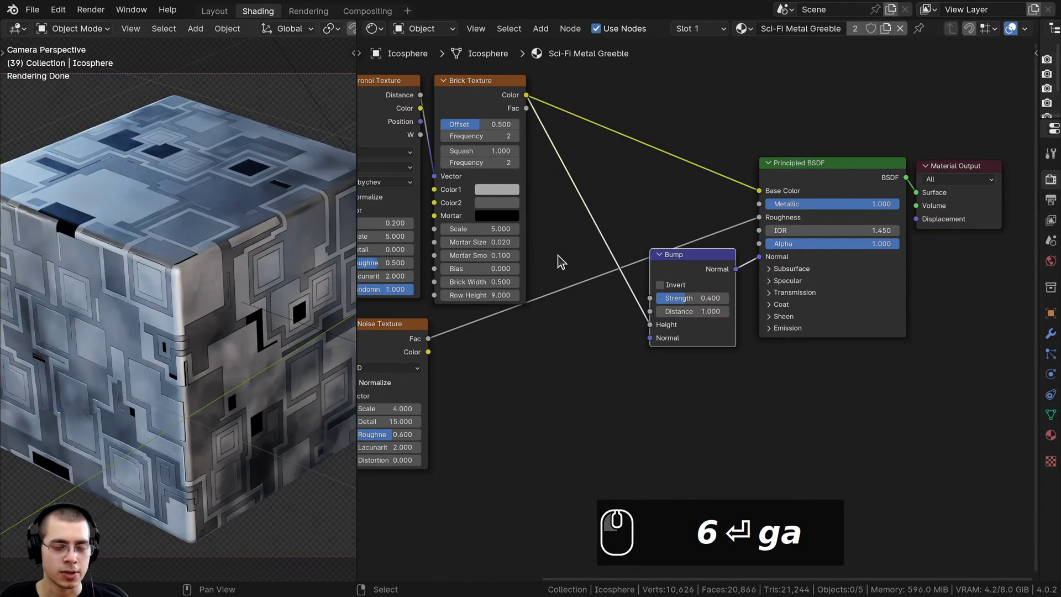
pyautogui.scroll(2, 549, 203)
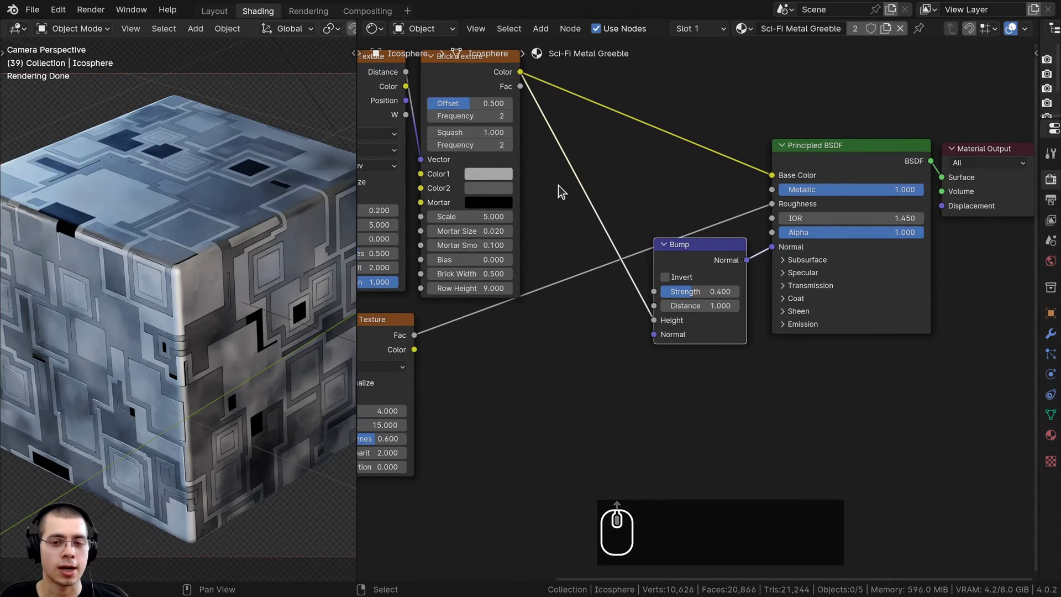
pyautogui.hotkey('shift', 'a')
pyautogui.click(558, 183)
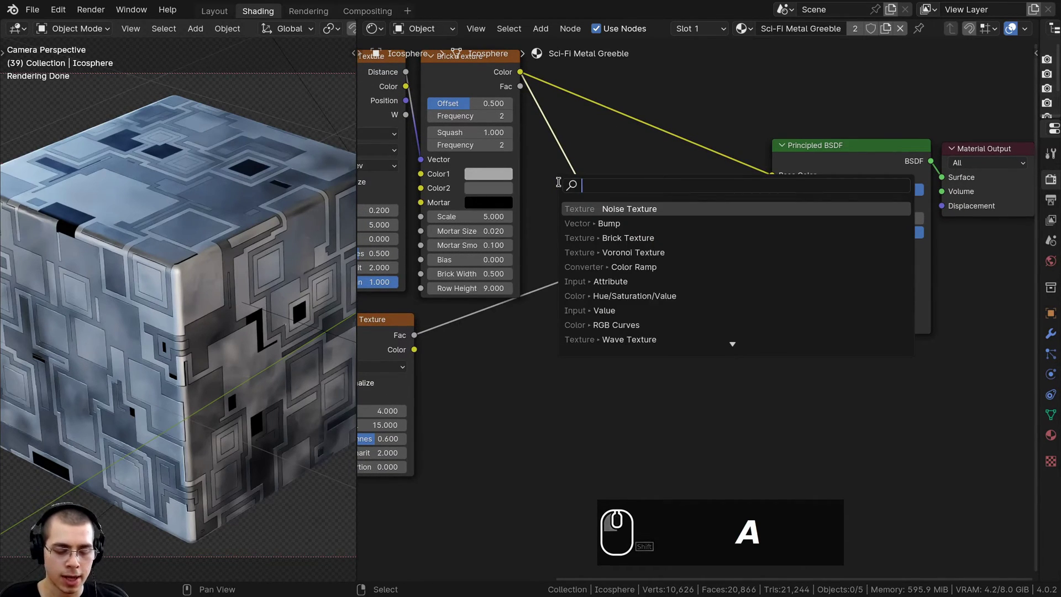
pyautogui.write('col')
pyautogui.click(623, 223)
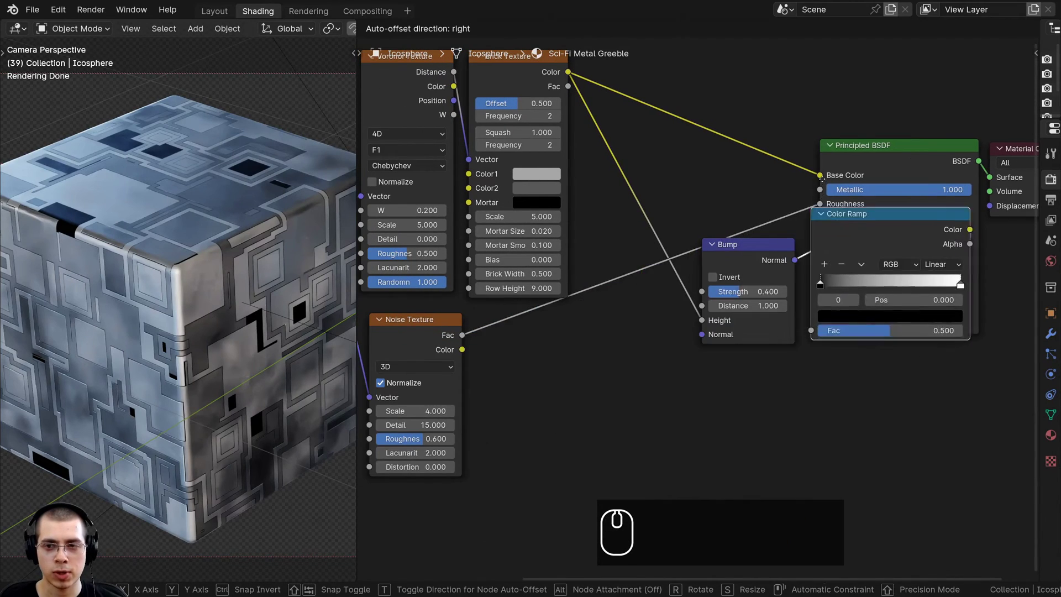
pyautogui.click(572, 329)
pyautogui.moveTo(572, 330); pyautogui.dragTo(661, 206)
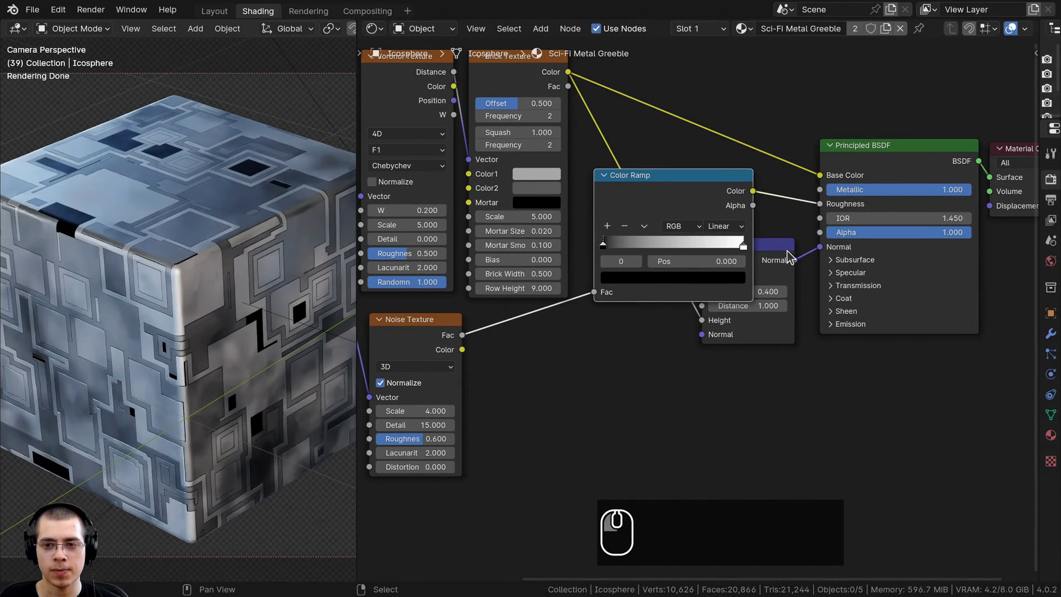
# - Move the Color Ramp's black stop to position 0.163 and lighten its colour to dark grey 595959
pyautogui.scroll(1, 679, 215)
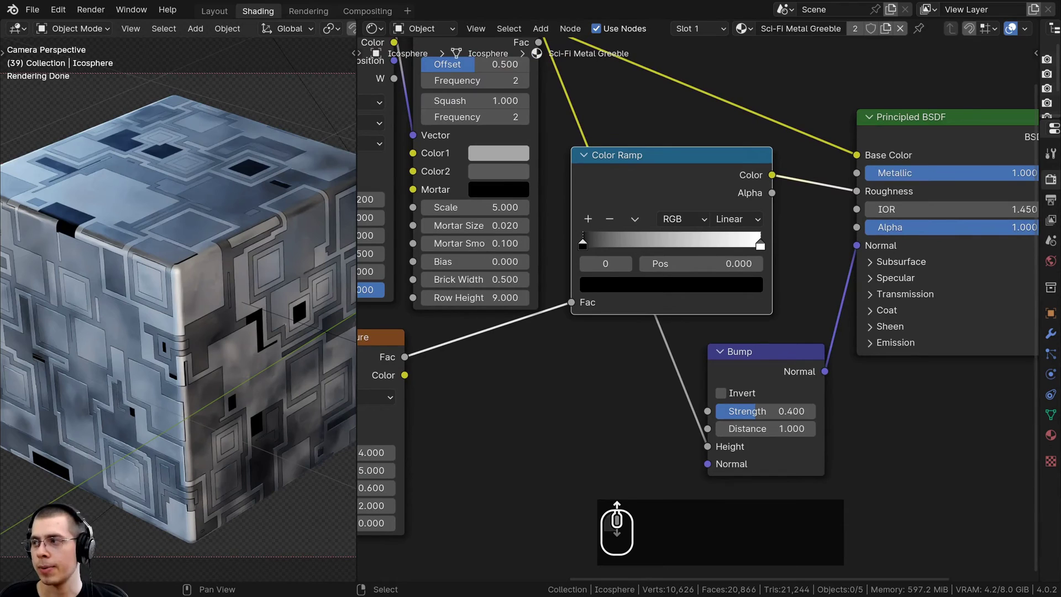
pyautogui.scroll(2, 581, 315)
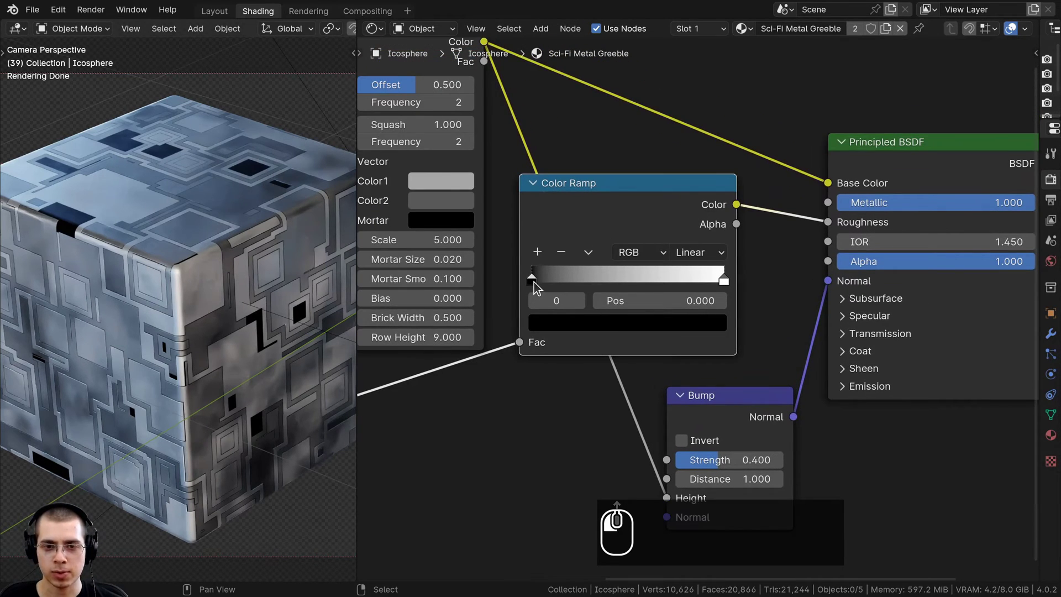
pyautogui.moveTo(534, 282); pyautogui.dragTo(565, 287)
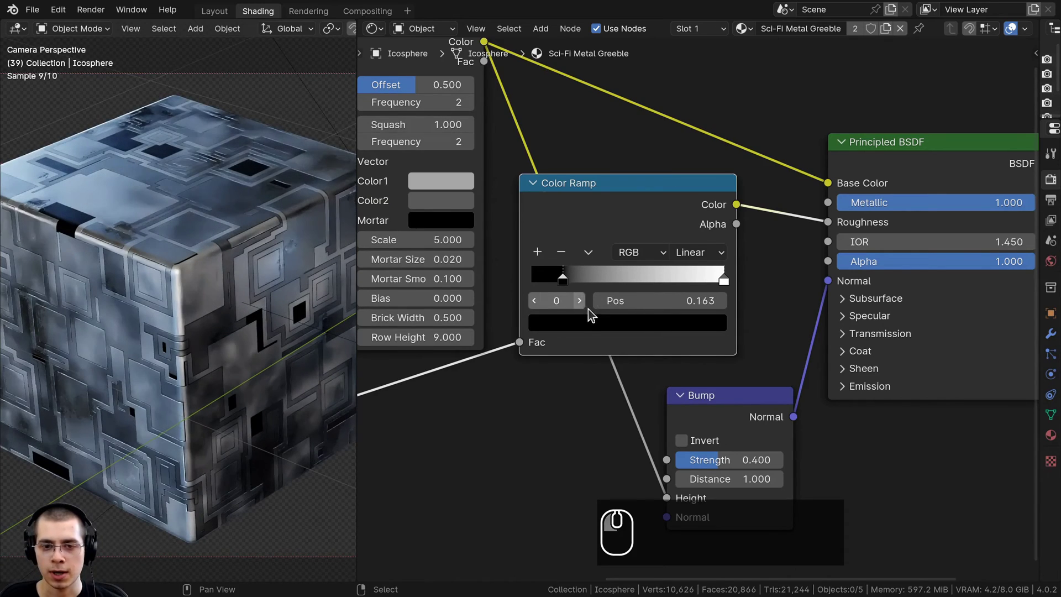
pyautogui.scroll(-1, 588, 312)
pyautogui.click(571, 346)
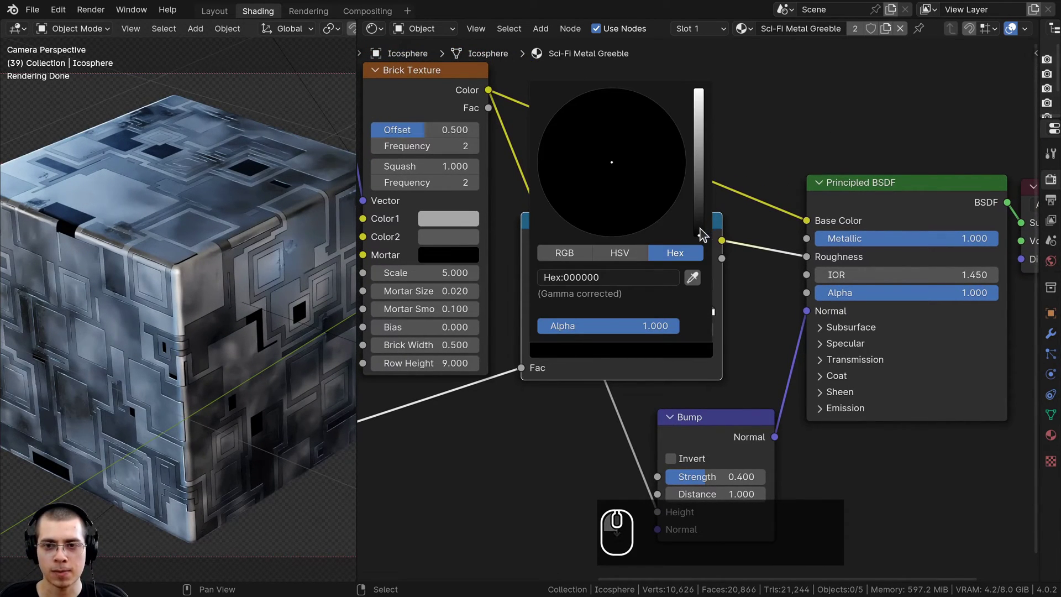
pyautogui.moveTo(702, 234)
pyautogui.mouseDown()
pyautogui.moveTo(699, 89)
pyautogui.moveTo(699, 236)
pyautogui.mouseUp()
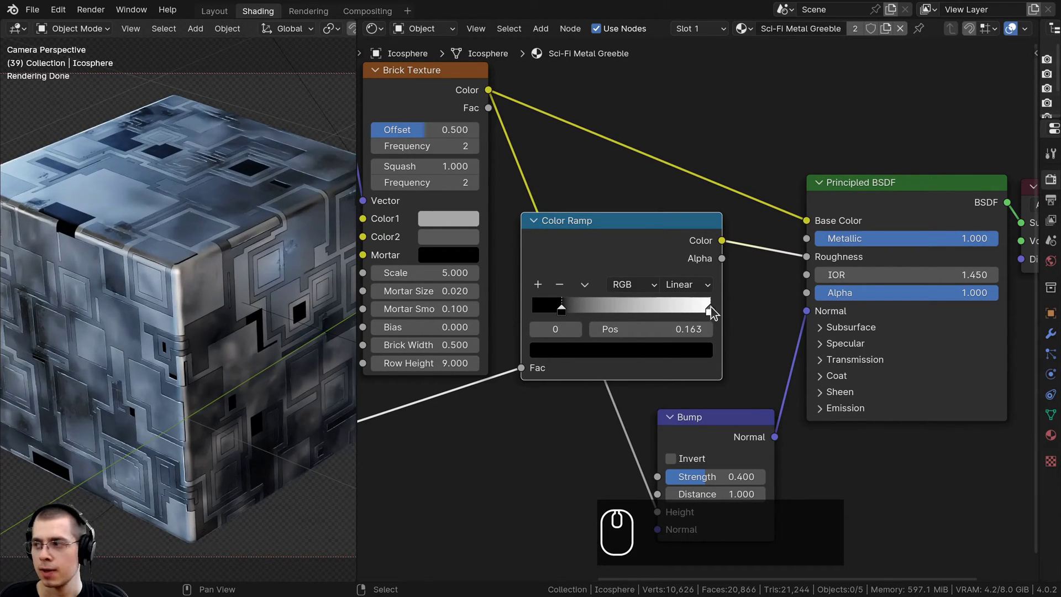
# - Darken the Color Ramp's white stop to light grey, keep it at position 1.000, and check the dark stop's hex colour
pyautogui.click(710, 308)
pyautogui.click(697, 350)
pyautogui.moveTo(700, 106)
pyautogui.mouseDown()
pyautogui.moveTo(699, 203)
pyautogui.moveTo(700, 119)
pyautogui.mouseUp()
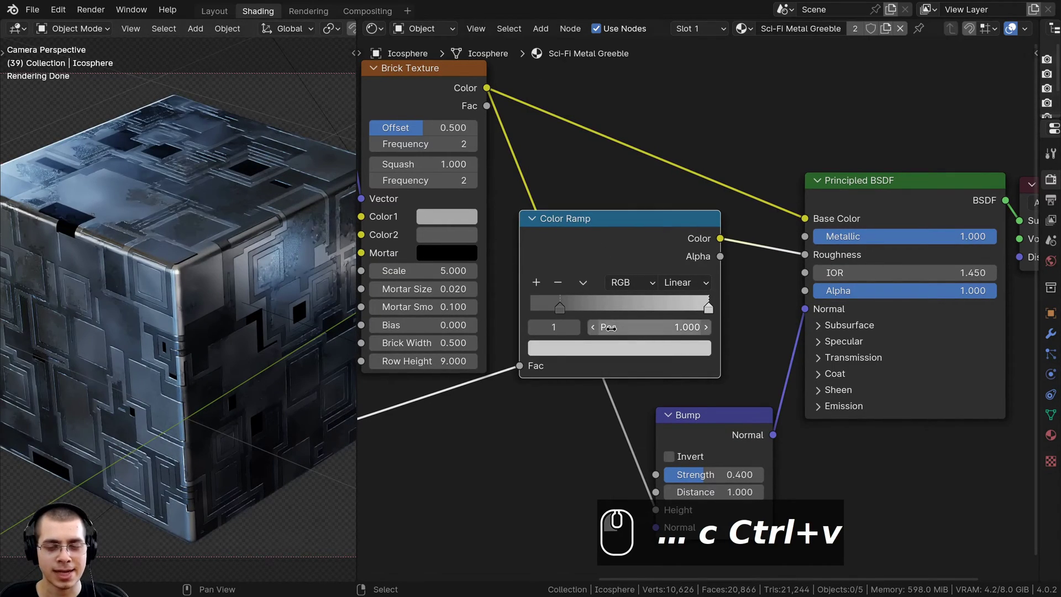
pyautogui.moveTo(611, 300); pyautogui.dragTo(607, 162, button='middle')
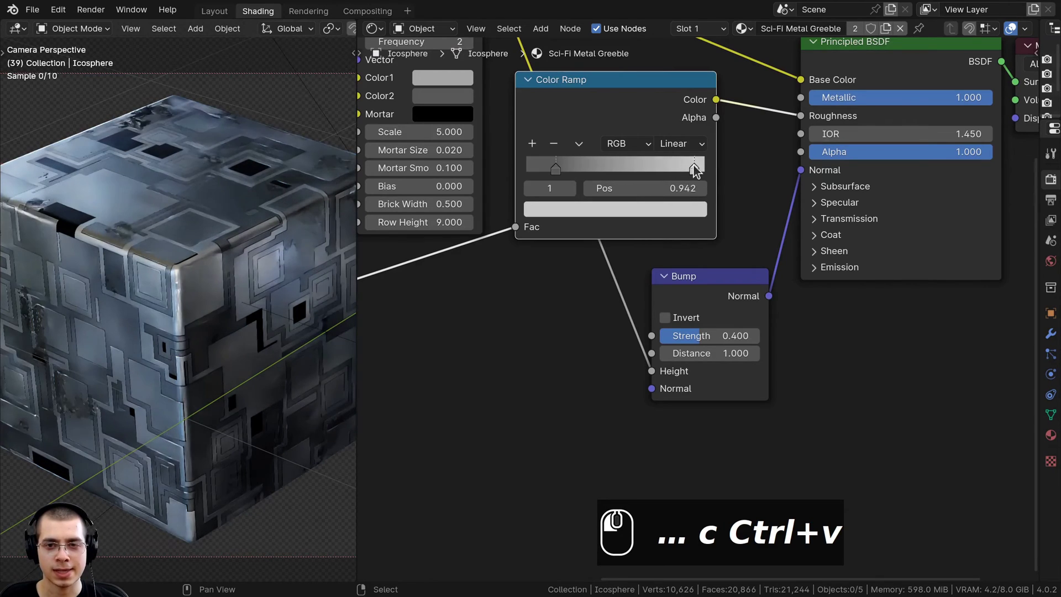
pyautogui.click(679, 208)
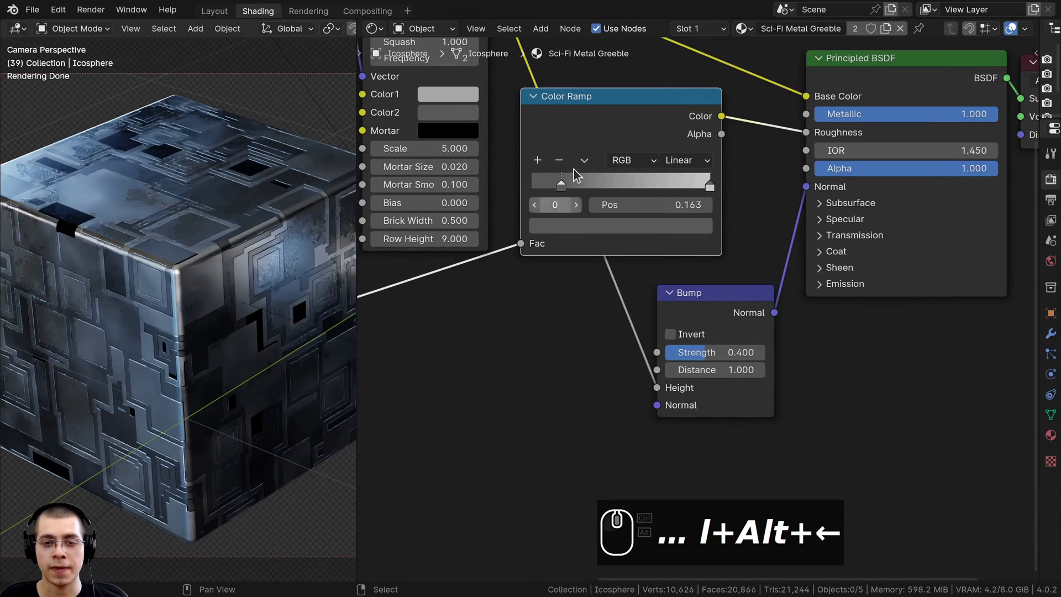
pyautogui.click(569, 225)
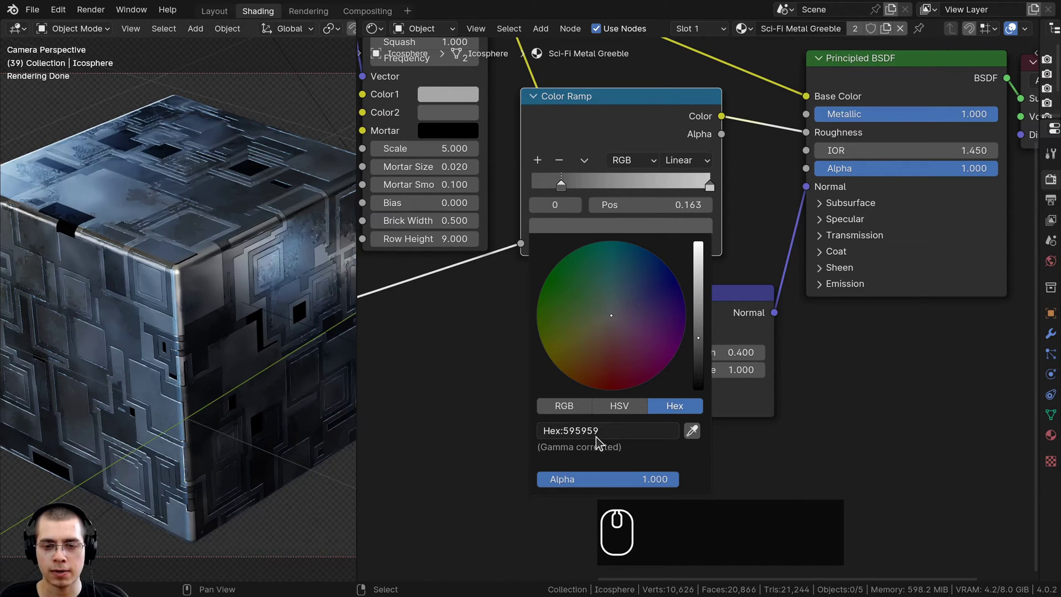
# - Examine the roughness variation on the cube's top and edges up close and from a distance
pyautogui.scroll(-3, 267, 366)
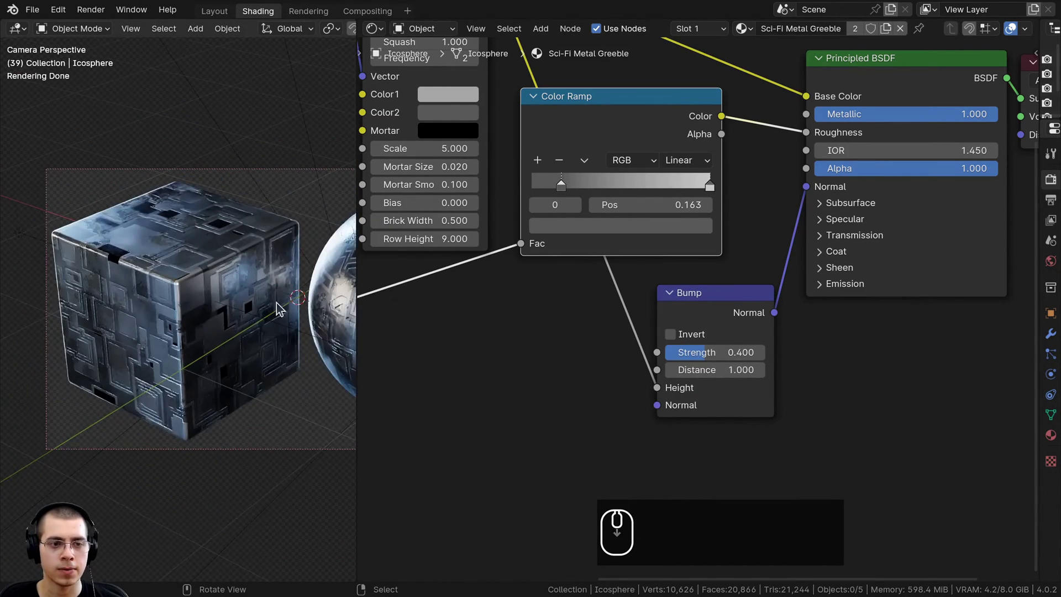
pyautogui.scroll(10, 200, 309)
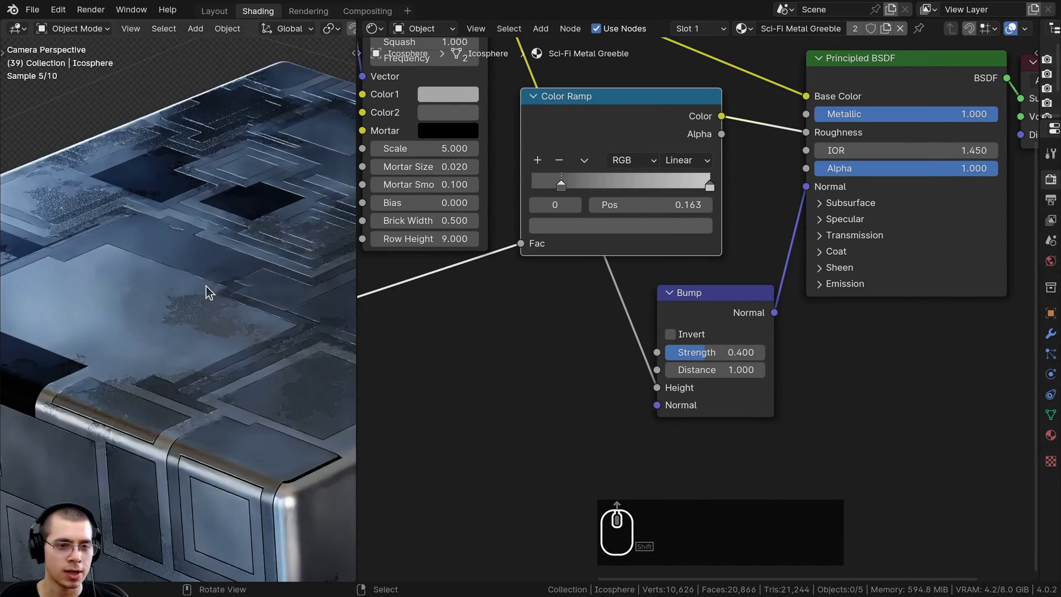
pyautogui.scroll(5, 174, 208)
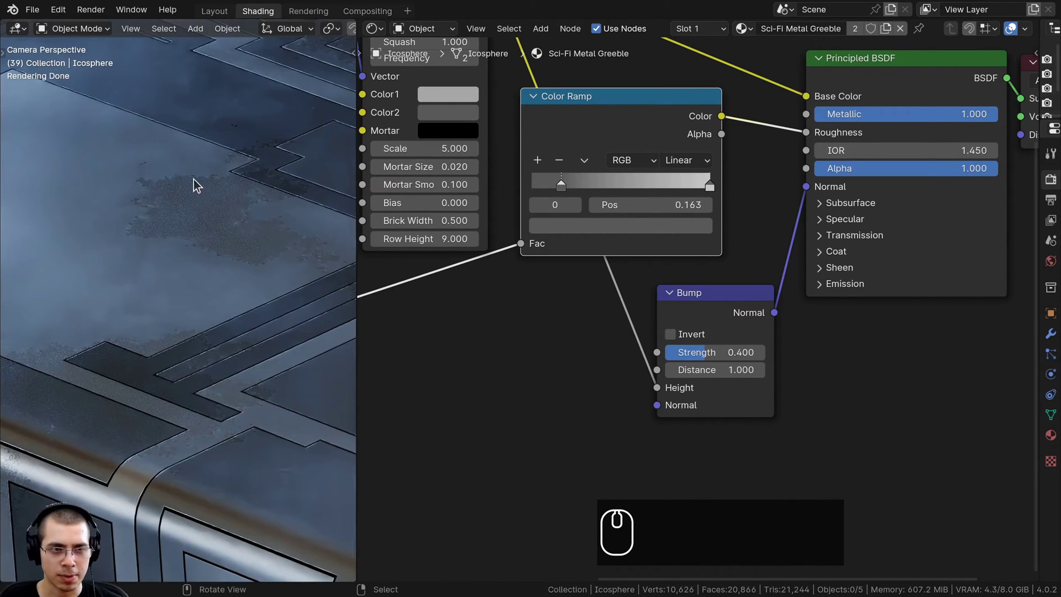
pyautogui.scroll(-10, 223, 282)
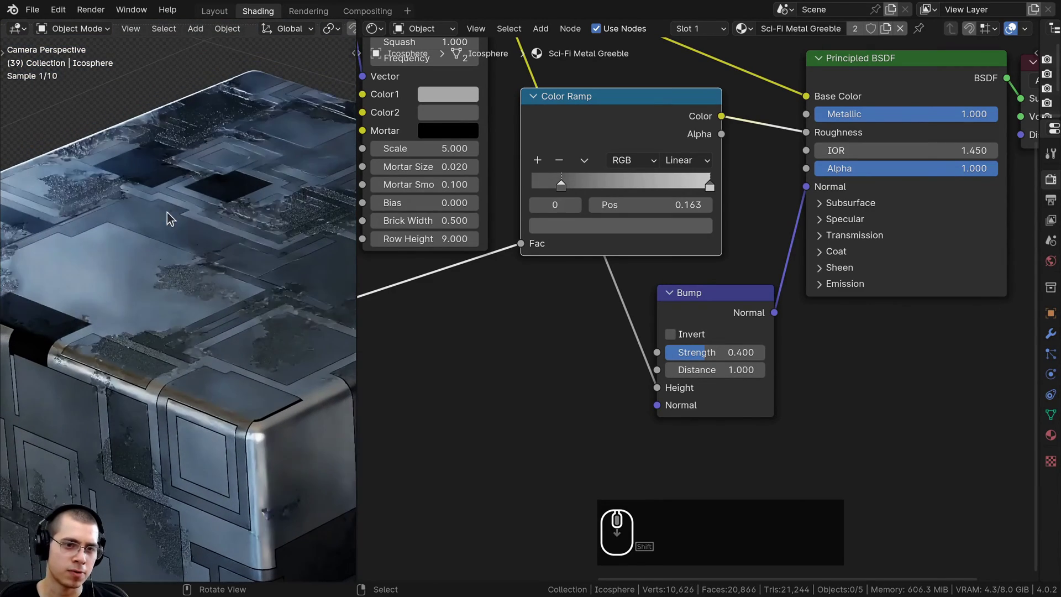
pyautogui.keyDown('shift'); pyautogui.scroll(-2, 189, 374); pyautogui.keyUp('shift')
pyautogui.scroll(-2, 189, 369)
pyautogui.keyDown('shift'); pyautogui.moveTo(189, 369); pyautogui.dragTo(206, 311, button='middle'); pyautogui.keyUp('shift')
pyautogui.scroll(-3, 199, 304)
pyautogui.scroll(1, 199, 305)
# - Duplicate the Bump node and connect the copy's Normal output to the original Bump node's Normal input
pyautogui.keyDown('shift'); pyautogui.moveTo(428, 319); pyautogui.dragTo(631, 308, button='middle'); pyautogui.keyUp('shift')
pyautogui.scroll(-3, 631, 309)
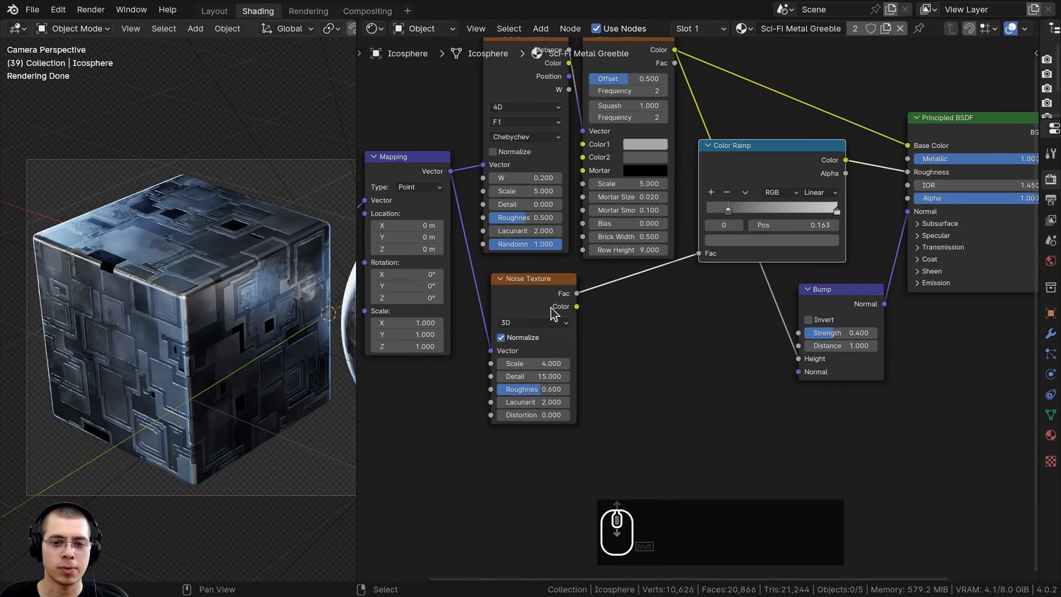
pyautogui.click(553, 312)
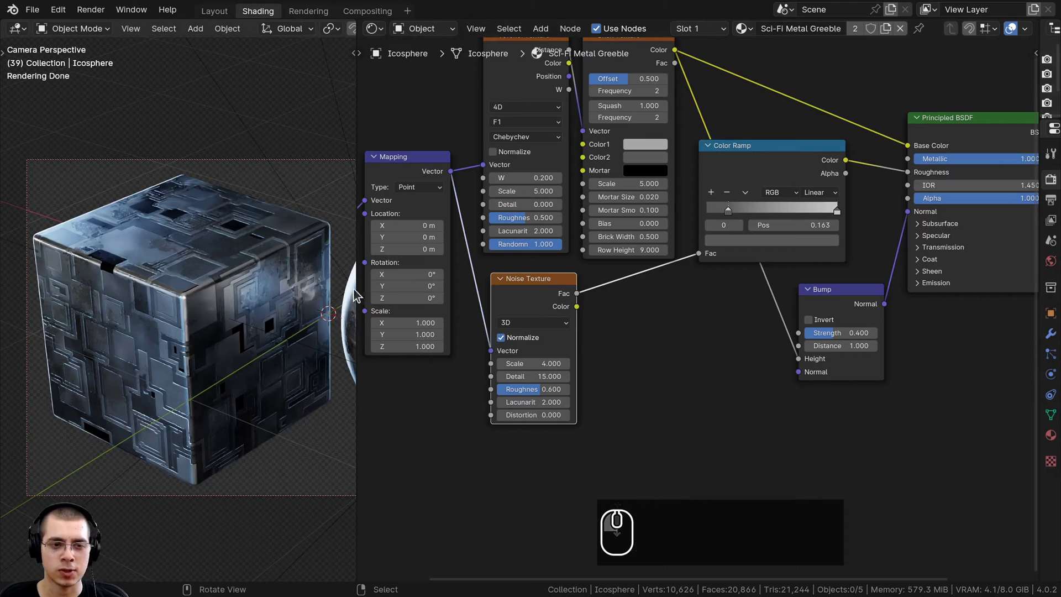
pyautogui.moveTo(805, 288); pyautogui.dragTo(796, 277)
pyautogui.hotkey('shift', 'd')
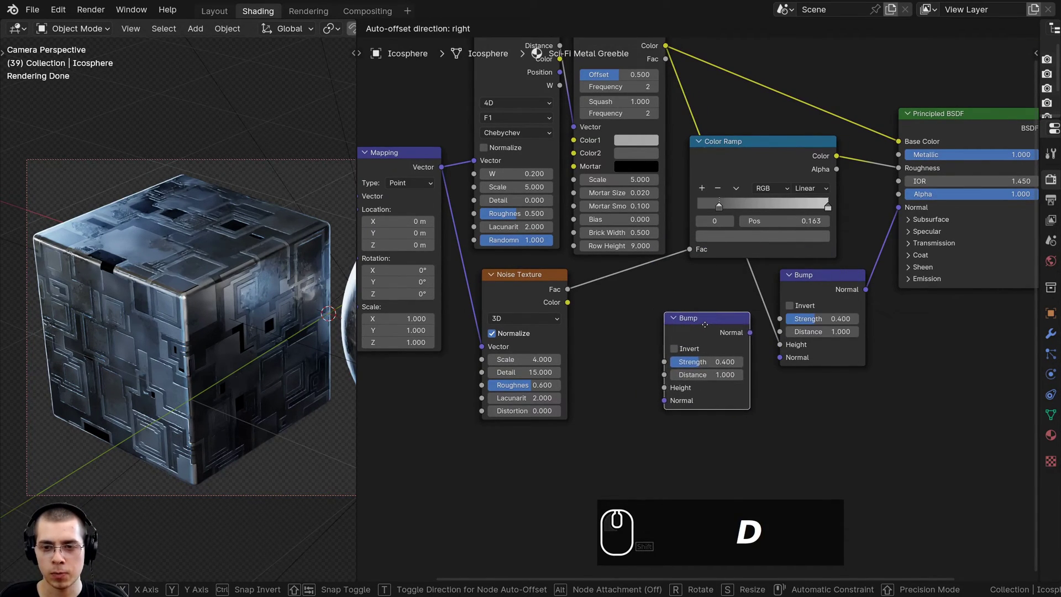
pyautogui.click(705, 324)
pyautogui.scroll(1, 707, 331)
pyautogui.moveTo(768, 318); pyautogui.dragTo(807, 348)
# - Connect the Noise Texture's Fac output to the duplicated Bump node's Height input and set that node's Strength to 0.02
pyautogui.click(478, 267)
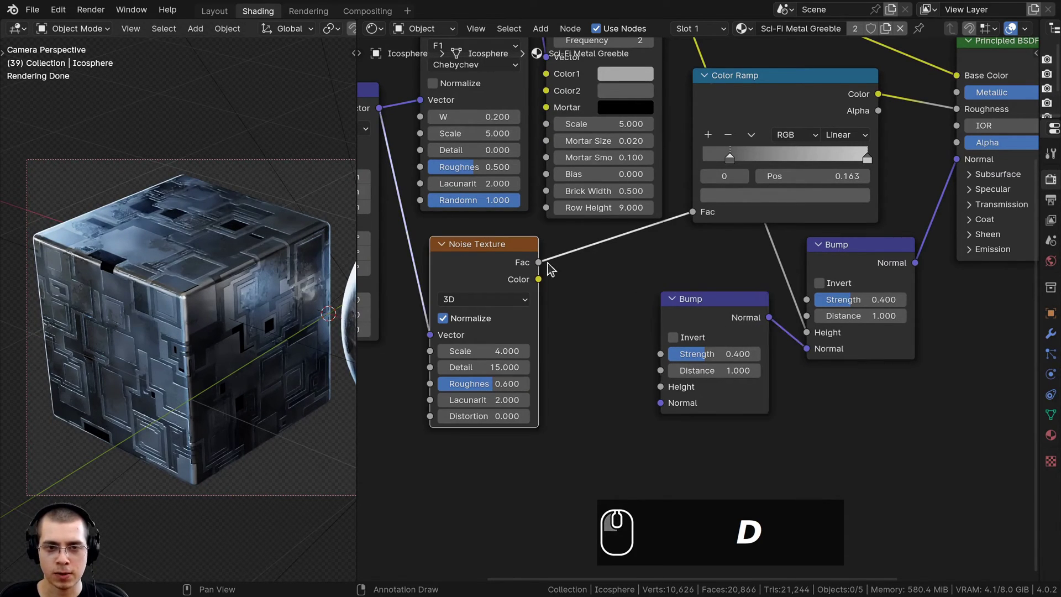
pyautogui.moveTo(539, 262); pyautogui.dragTo(661, 388)
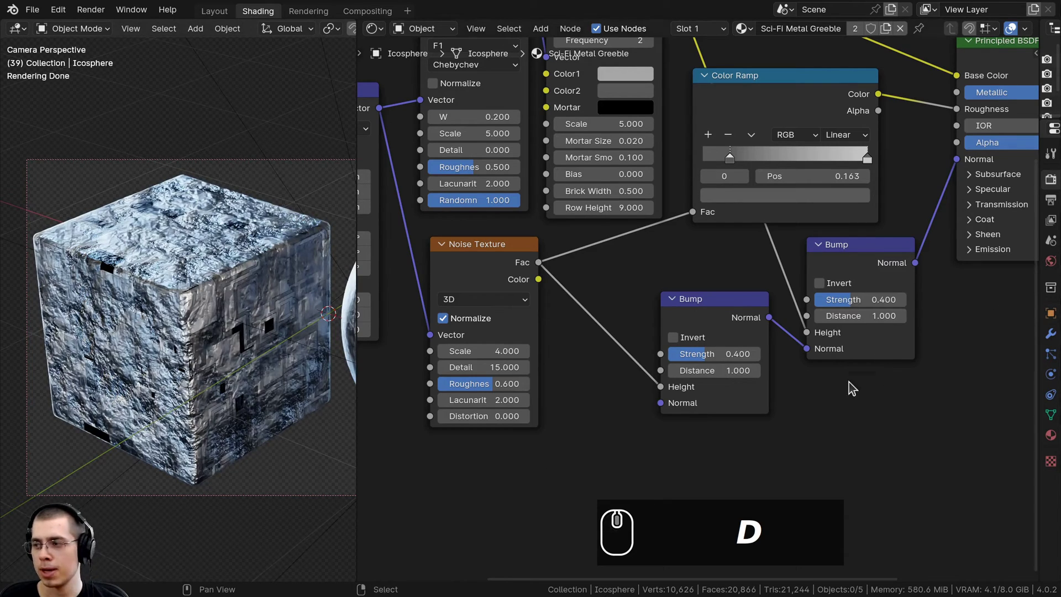
pyautogui.click(713, 352)
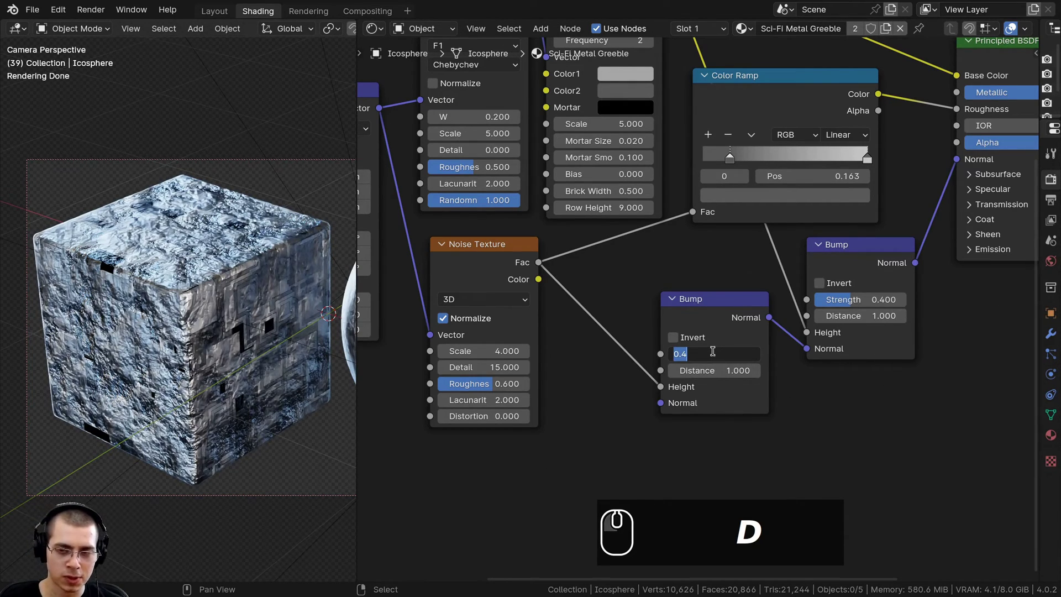
pyautogui.write('.02')
pyautogui.press('Return')
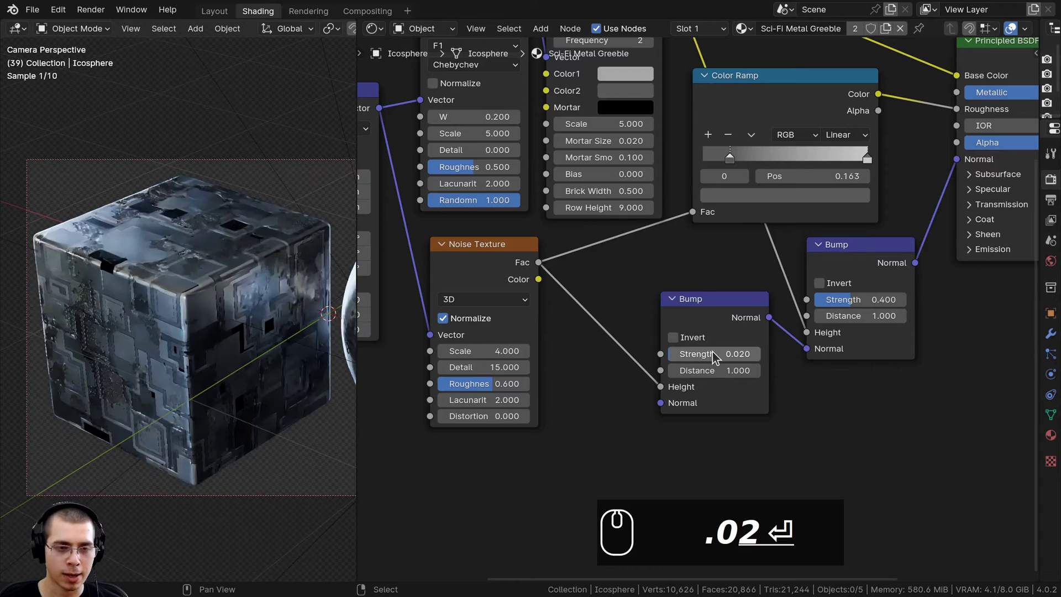
# - Inspect the subtle noise bump on the cube's panels up close from several angles, ending in the camera view
pyautogui.keyDown('shift'); pyautogui.moveTo(131, 279); pyautogui.dragTo(191, 297, button='middle'); pyautogui.keyUp('shift')
pyautogui.scroll(8, 231, 462)
pyautogui.scroll(3, 234, 306)
pyautogui.scroll(-4, 234, 306)
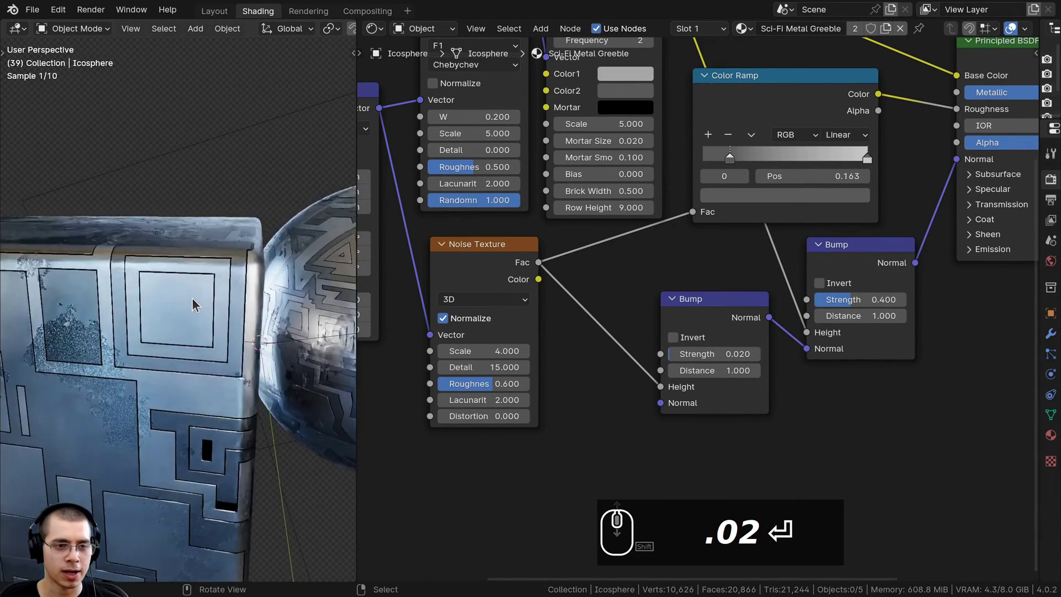
pyautogui.scroll(5, 187, 290)
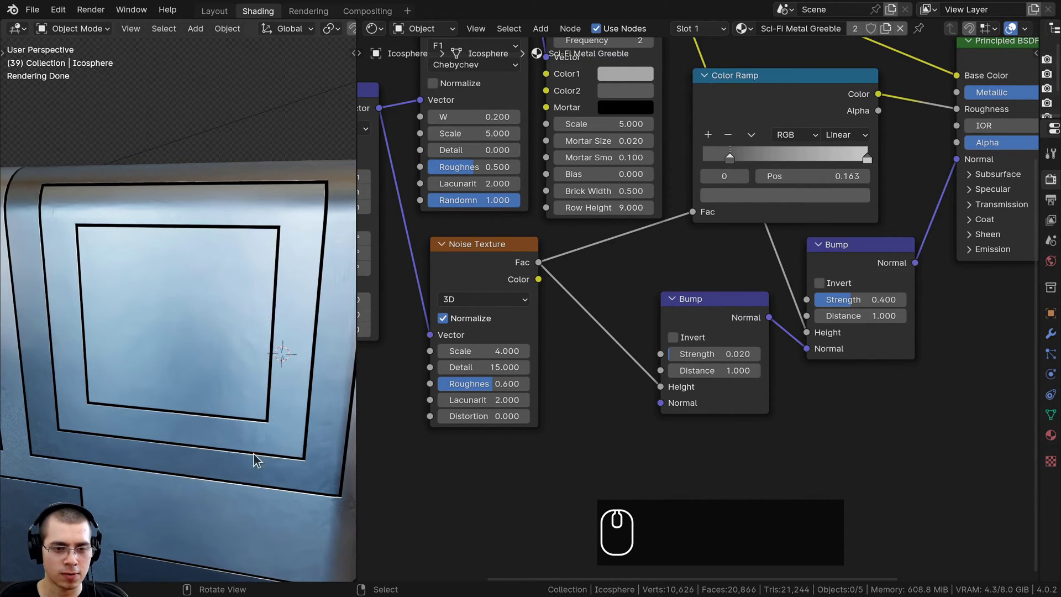
pyautogui.scroll(-3, 235, 297)
pyautogui.scroll(3, 241, 337)
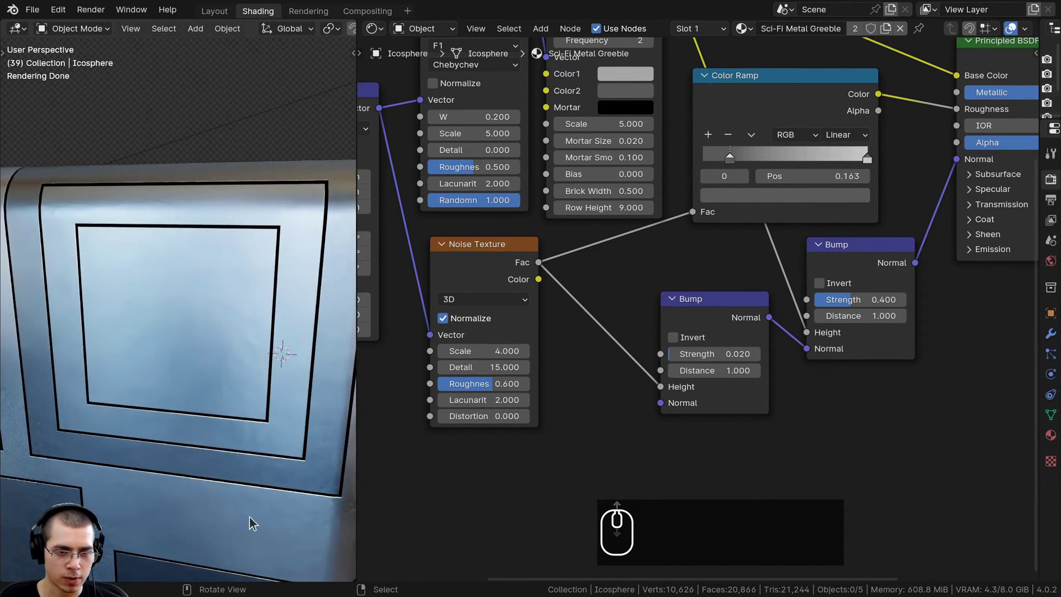
pyautogui.moveTo(257, 446); pyautogui.dragTo(108, 89, button='middle')
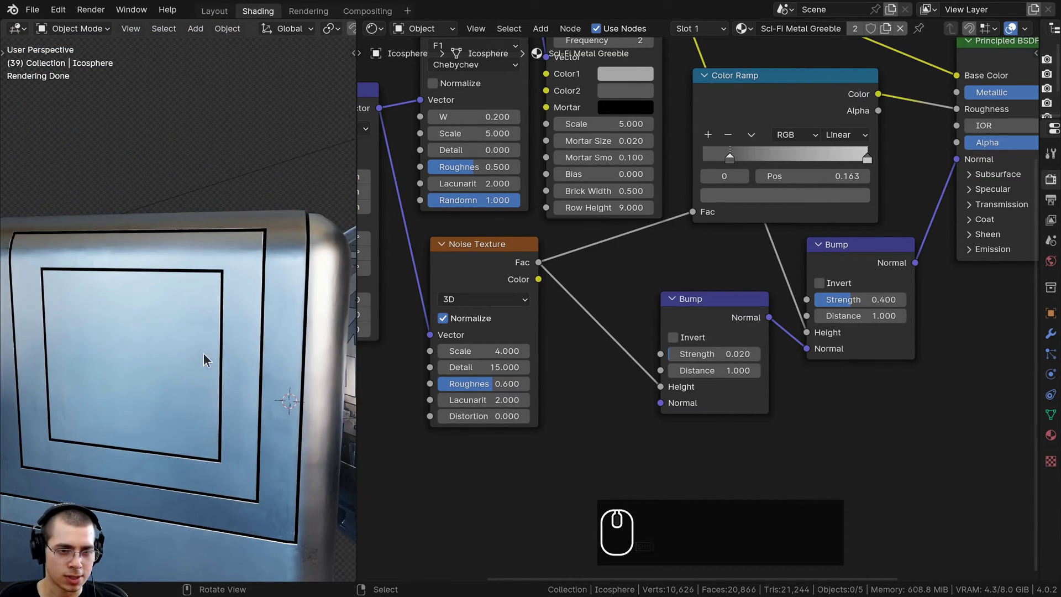
pyautogui.moveTo(203, 353); pyautogui.dragTo(244, 341, button='middle')
pyautogui.scroll(4, 243, 339)
pyautogui.press('KP_0')
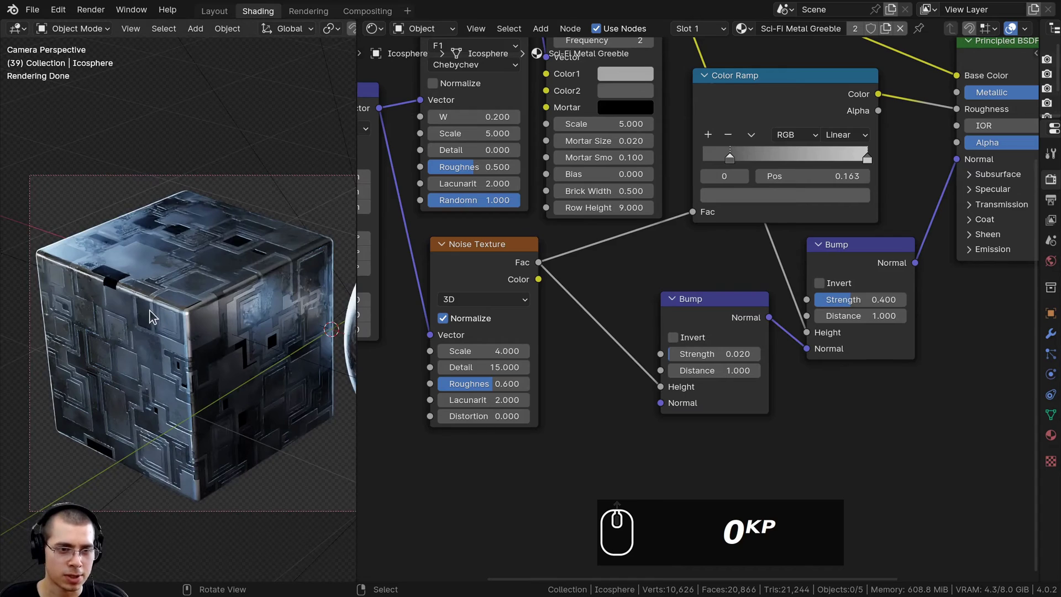
# - Widen the 3D viewport and frame the cube and sphere side by side
pyautogui.scroll(-5, 681, 291)
pyautogui.click(694, 302)
pyautogui.click(791, 278)
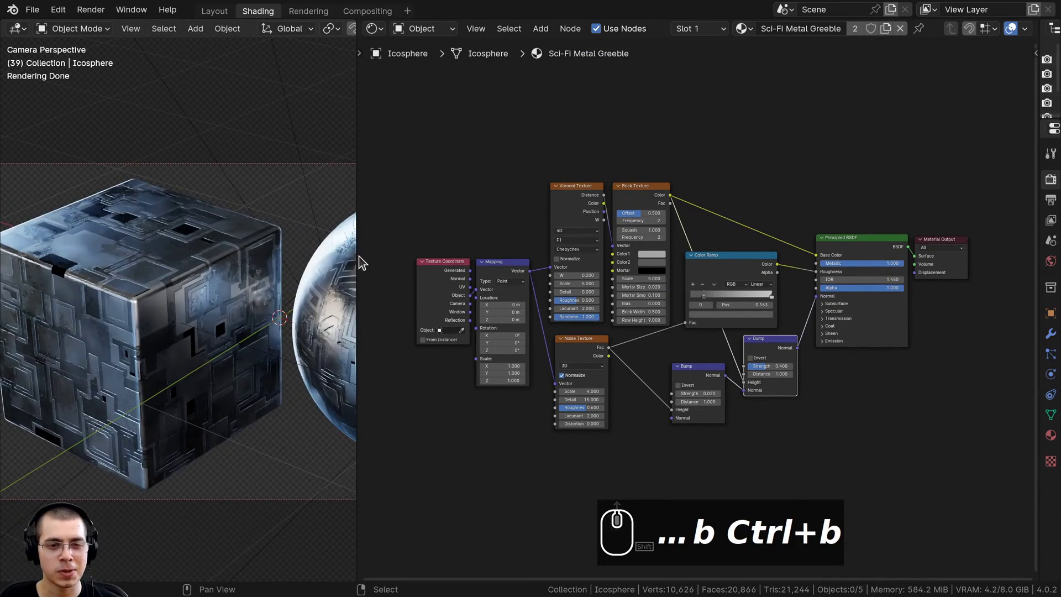
pyautogui.keyDown('shift'); pyautogui.moveTo(357, 258); pyautogui.dragTo(487, 255); pyautogui.keyUp('shift')
pyautogui.keyDown('shift'); pyautogui.moveTo(340, 313); pyautogui.dragTo(271, 285, button='middle'); pyautogui.keyUp('shift')
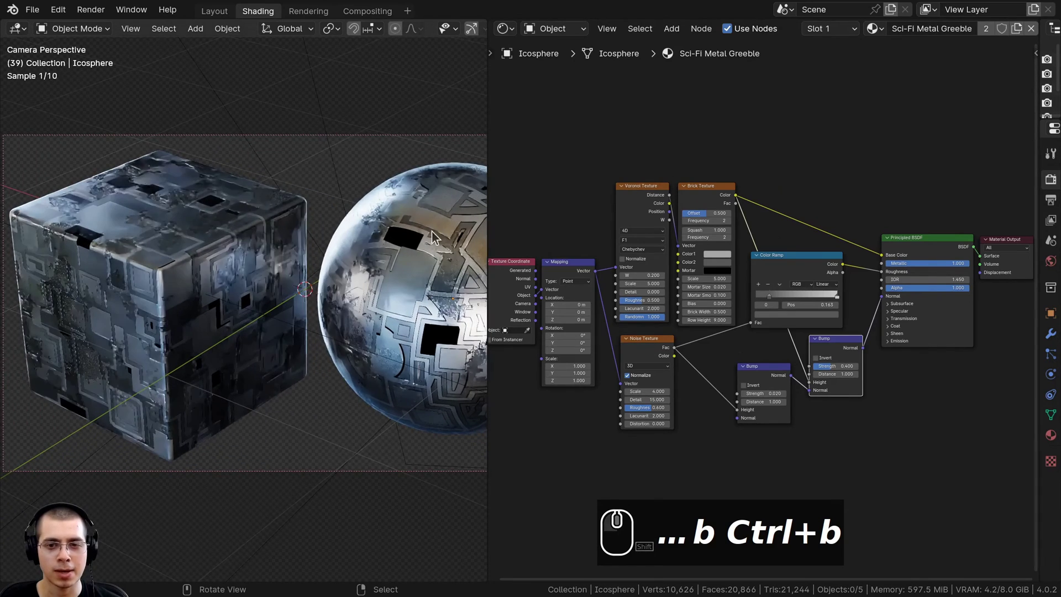
# - Group all the material's nodes except the Material Output into a single node group
pyautogui.moveTo(540, 115); pyautogui.dragTo(955, 459)
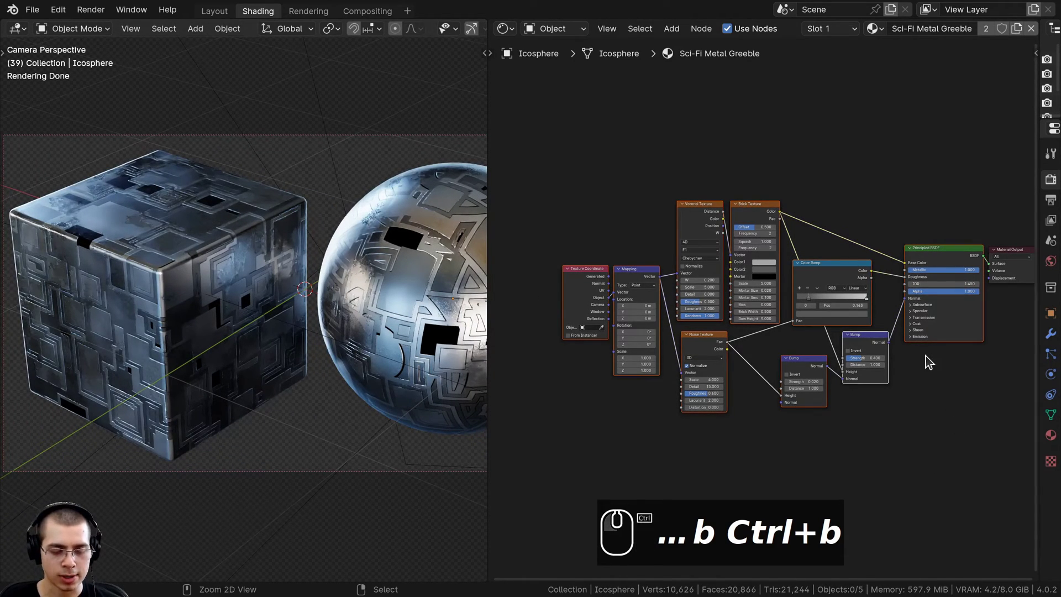
pyautogui.hotkey('ctrl', 'g')
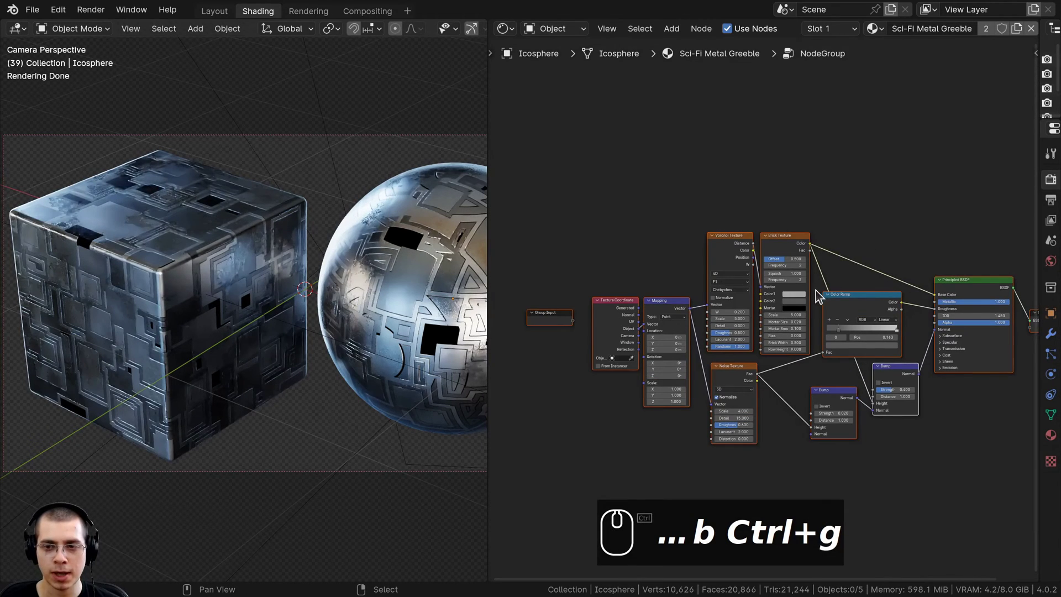
pyautogui.moveTo(623, 414); pyautogui.dragTo(649, 315, button='middle')
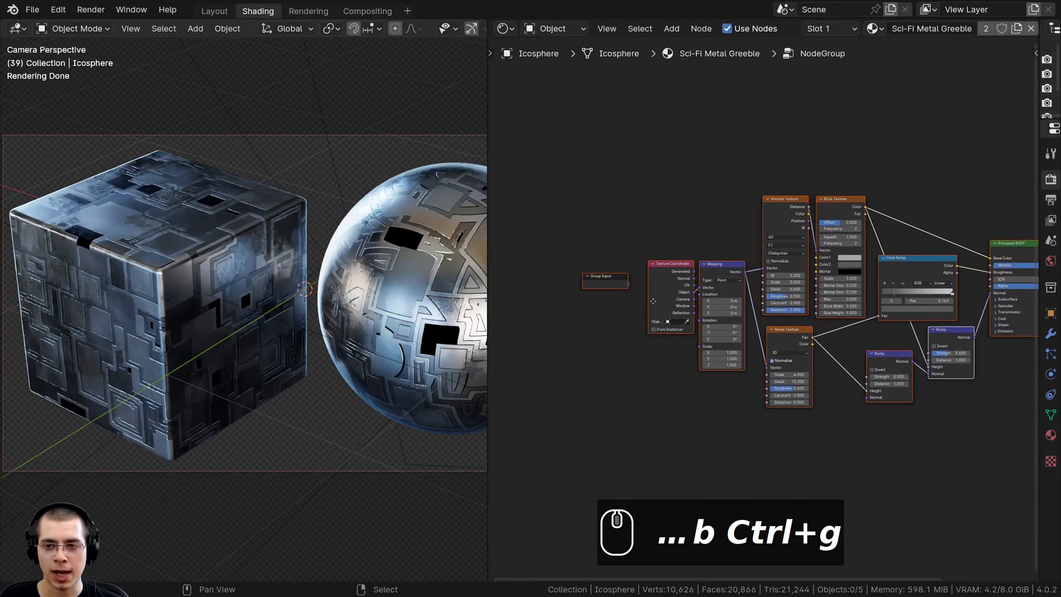
# - Leave the node group, move the group node beside the Material Output and widen it so its full name fits
pyautogui.scroll(3, 653, 301)
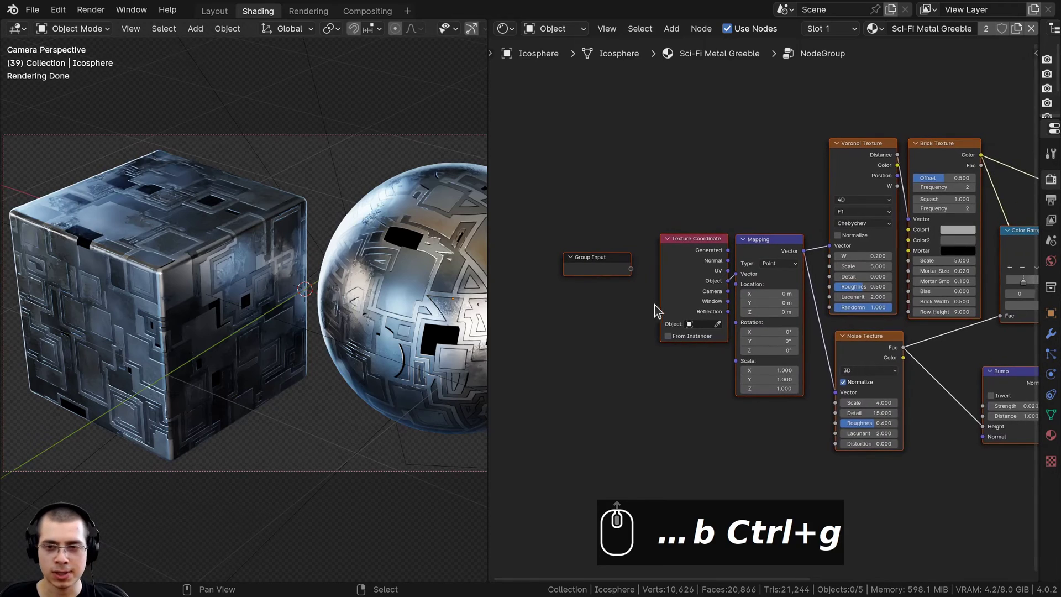
pyautogui.press('Tab')
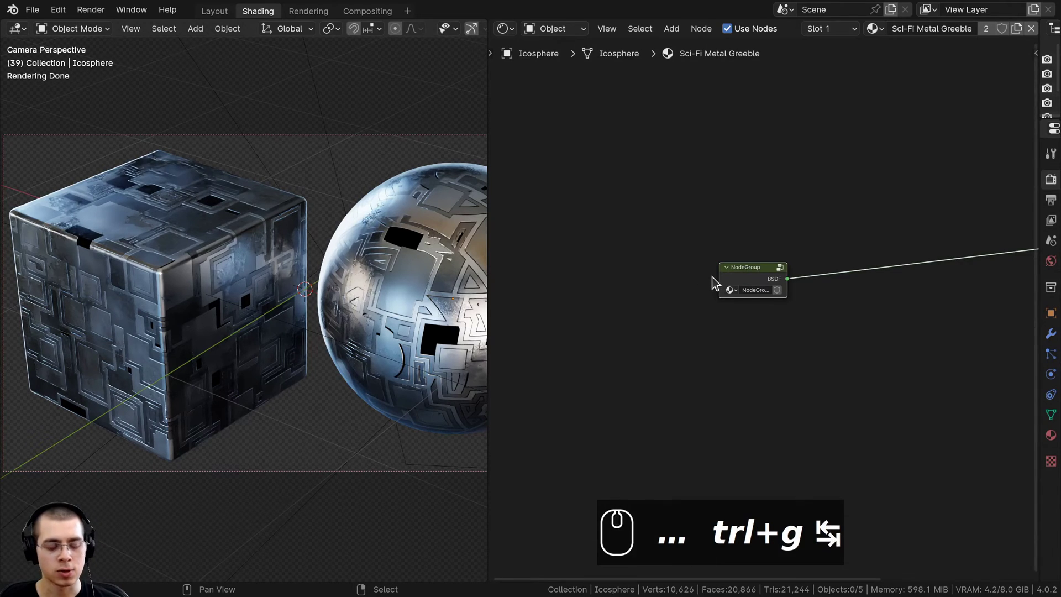
pyautogui.moveTo(753, 272); pyautogui.dragTo(750, 274)
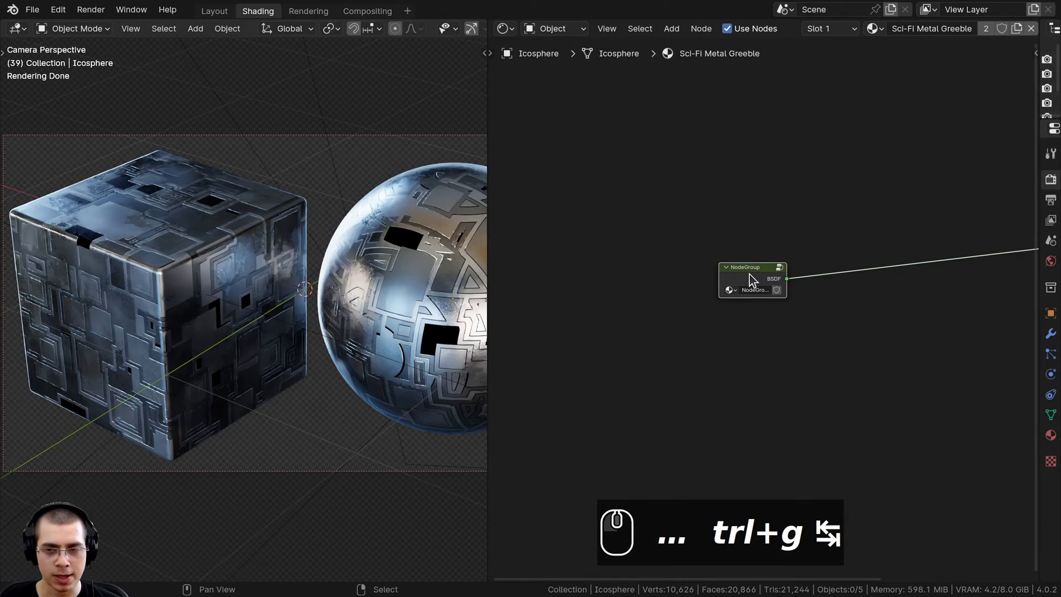
pyautogui.press('Tab')
pyautogui.press('Tab')
pyautogui.moveTo(750, 274); pyautogui.dragTo(588, 313, button='middle')
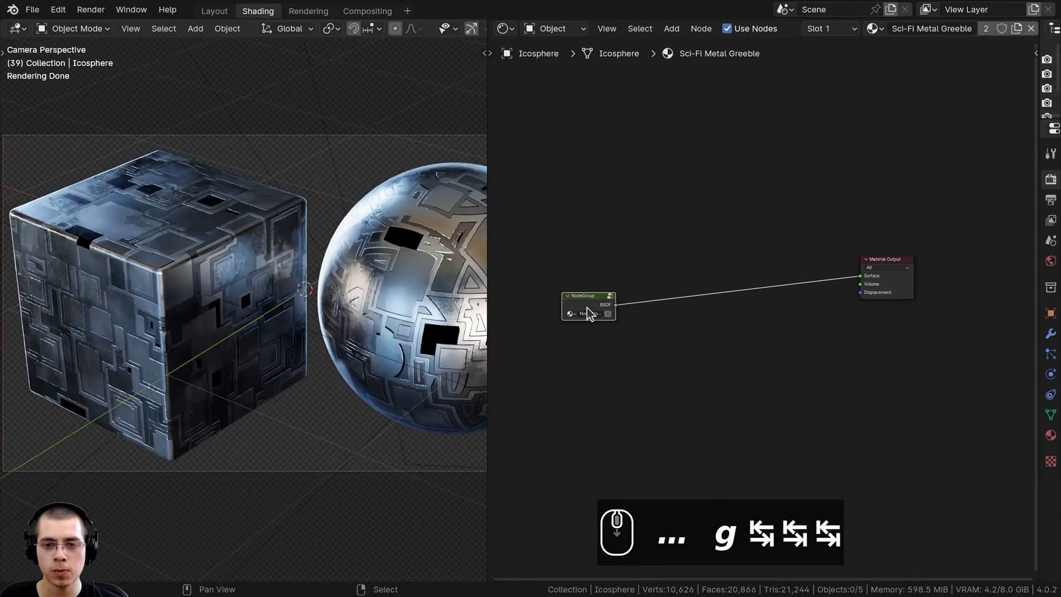
pyautogui.press('g')
pyautogui.click(807, 274)
pyautogui.scroll(4, 833, 270)
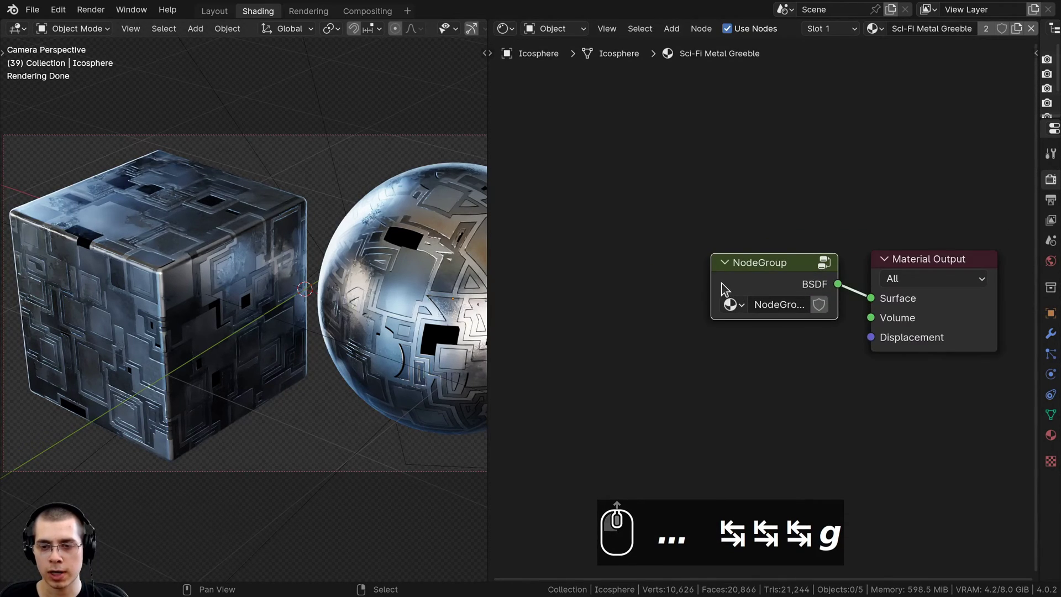
pyautogui.moveTo(713, 280); pyautogui.dragTo(614, 279)
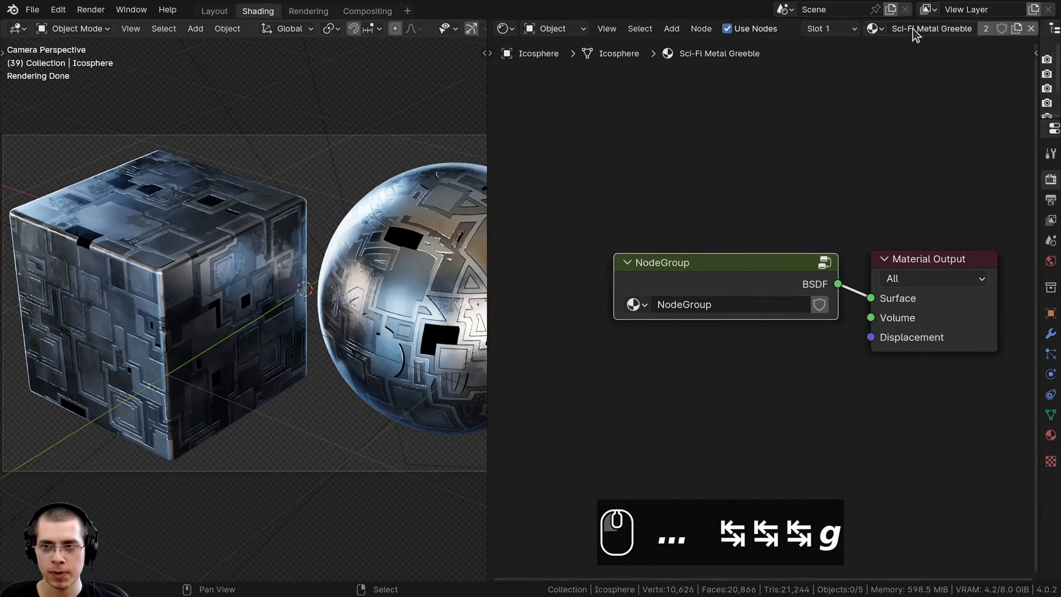
# - Copy the material's name and use it to rename the node group as Sci-Fi Metal Greeble
pyautogui.hotkey('ctrl', 'c')
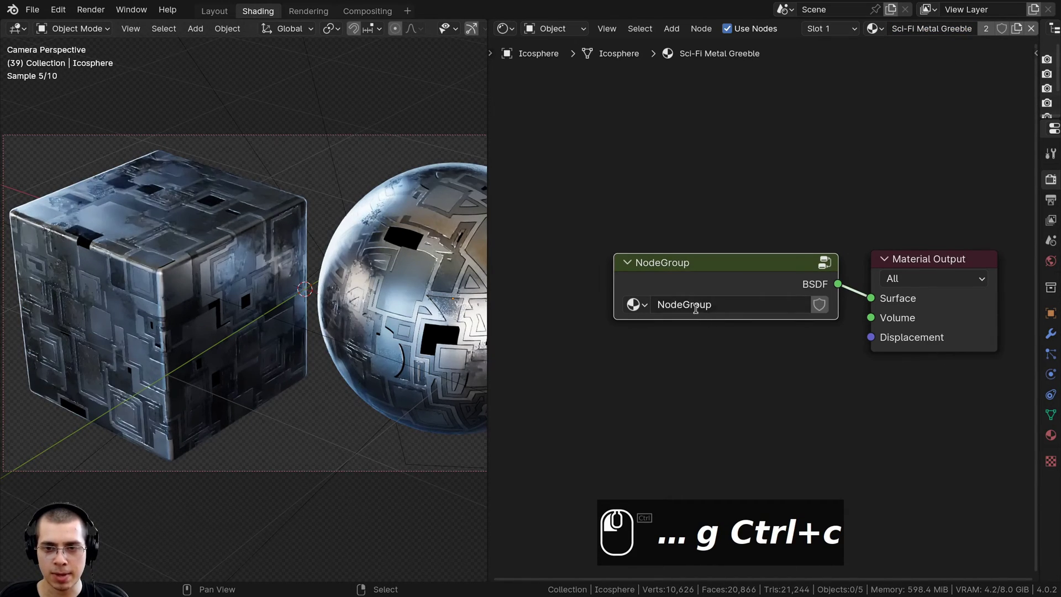
pyautogui.hotkey('ctrl', 'v')
pyautogui.press('BackSpace')
pyautogui.press('BackSpace')
pyautogui.press('BackSpace')
pyautogui.press('BackSpace')
pyautogui.press('Return')
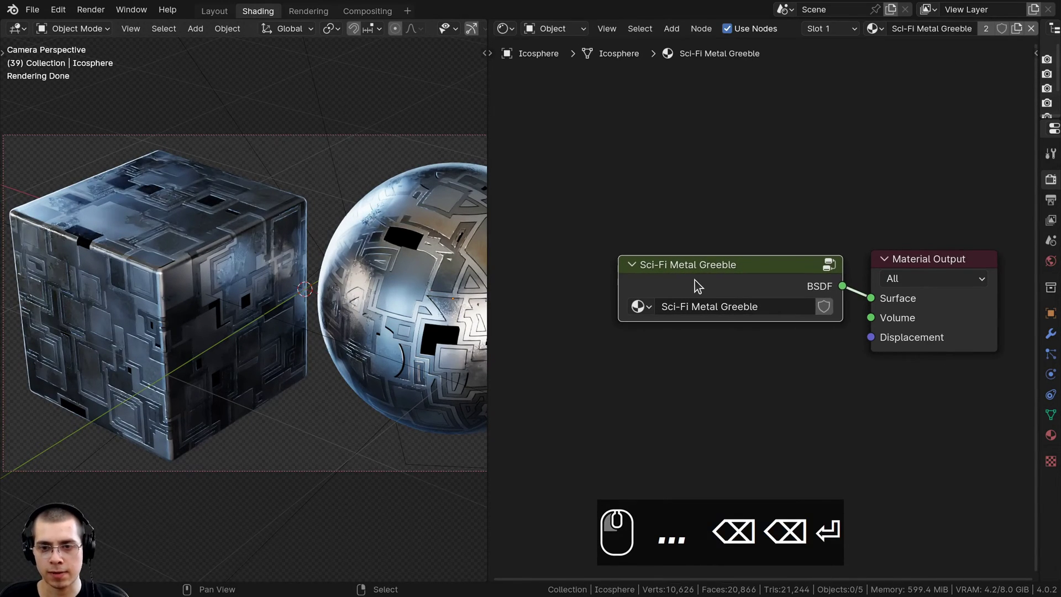
# - Rename the node group's BSDF output socket to Shader and return to the material's top level
pyautogui.press('Tab')
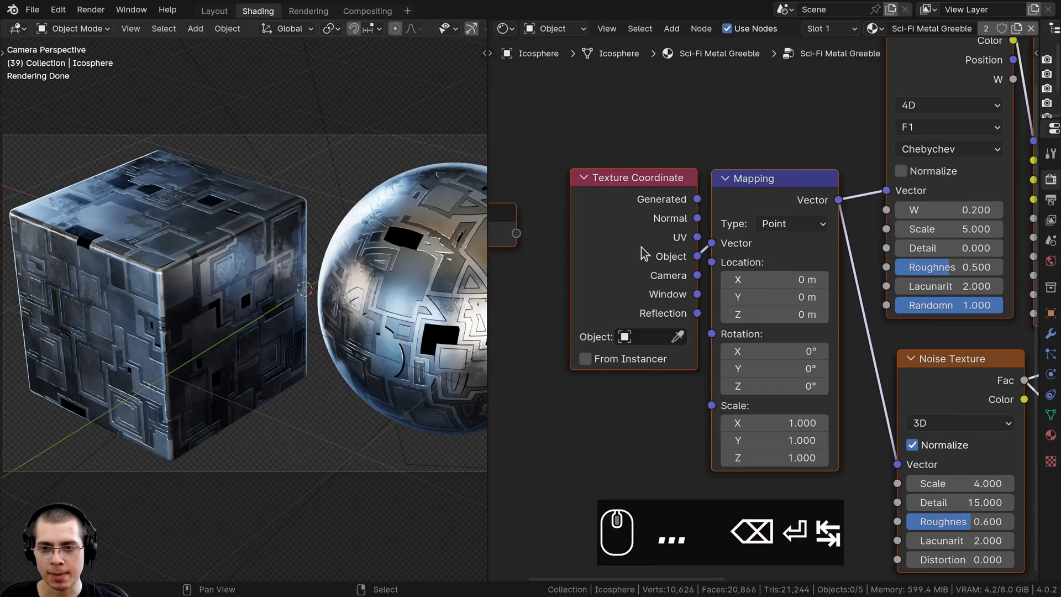
pyautogui.scroll(-2, 732, 257)
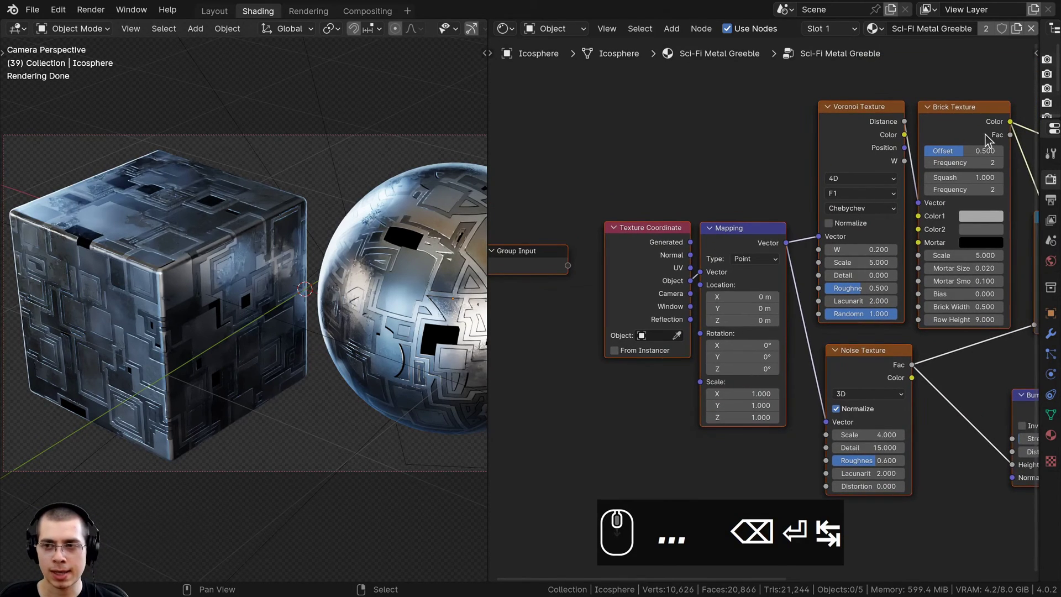
pyautogui.press('n')
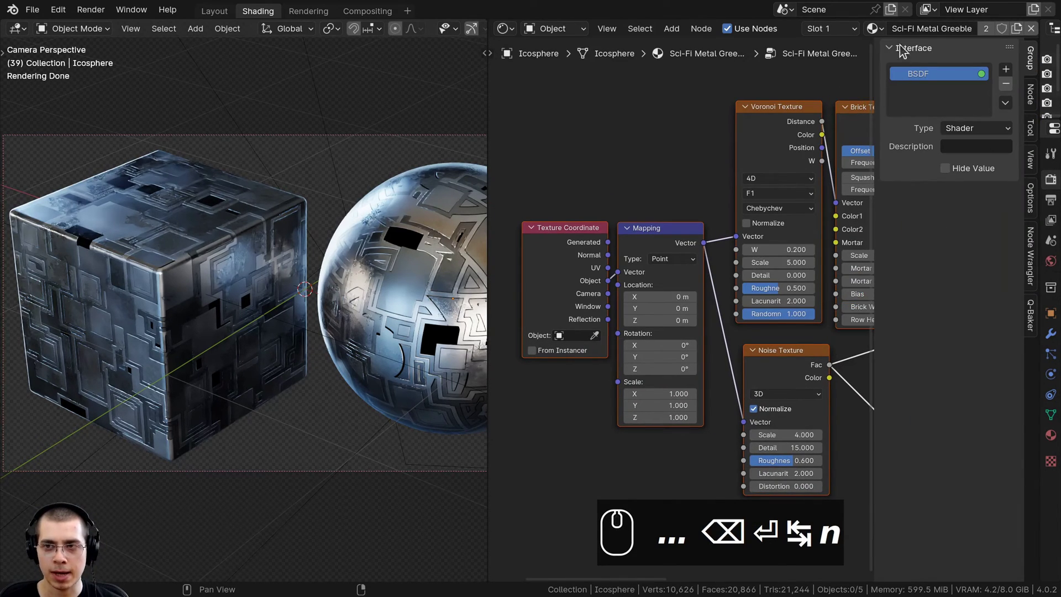
pyautogui.doubleClick(929, 75)
pyautogui.write('Shader')
pyautogui.press('Return')
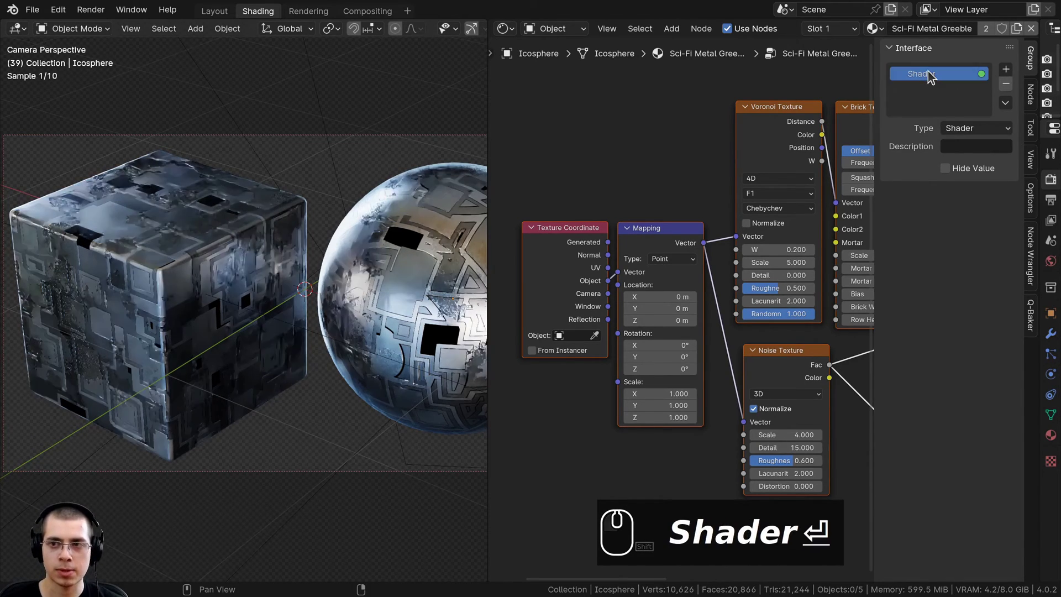
pyautogui.press('Tab')
pyautogui.scroll(1, 673, 280)
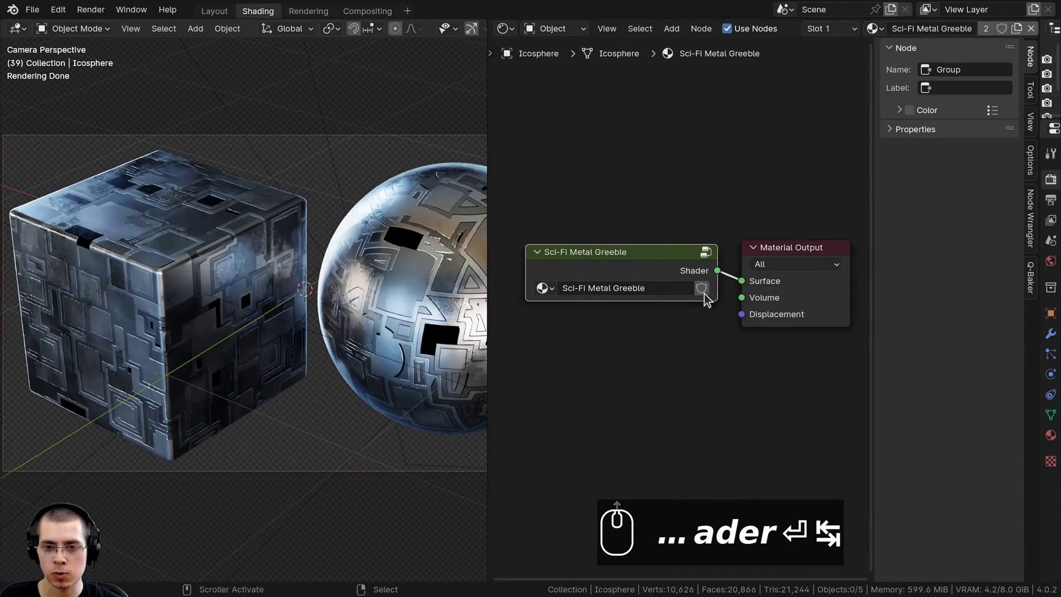
# - Reopen the node group, select its Group Input node and widen the node editor
pyautogui.press('Tab')
pyautogui.scroll(-4, 636, 268)
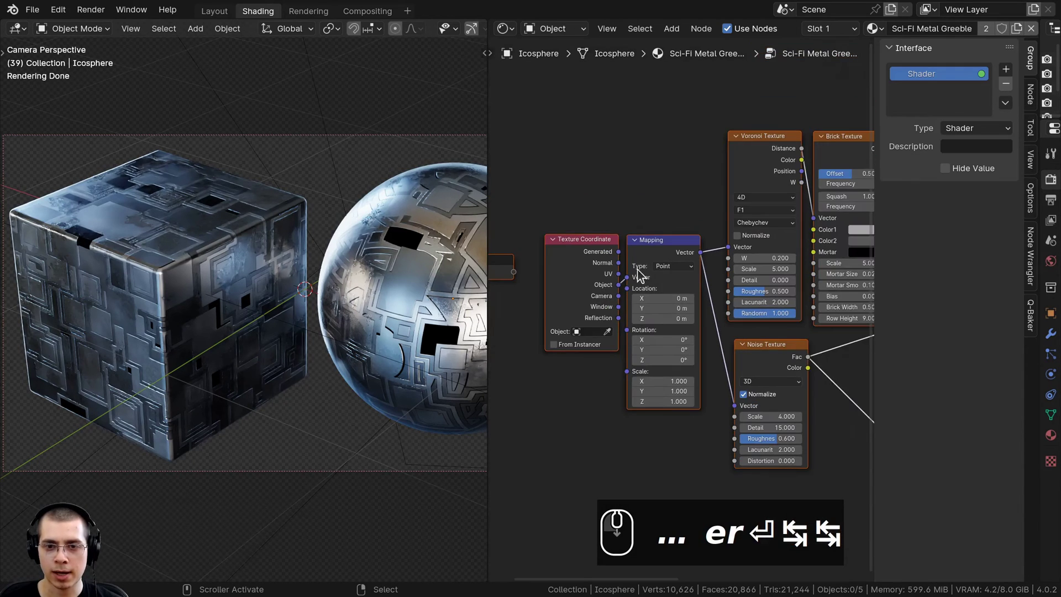
pyautogui.moveTo(636, 268); pyautogui.dragTo(806, 253, button='middle')
pyautogui.click(667, 249)
pyautogui.moveTo(612, 246); pyautogui.dragTo(534, 220, button='middle')
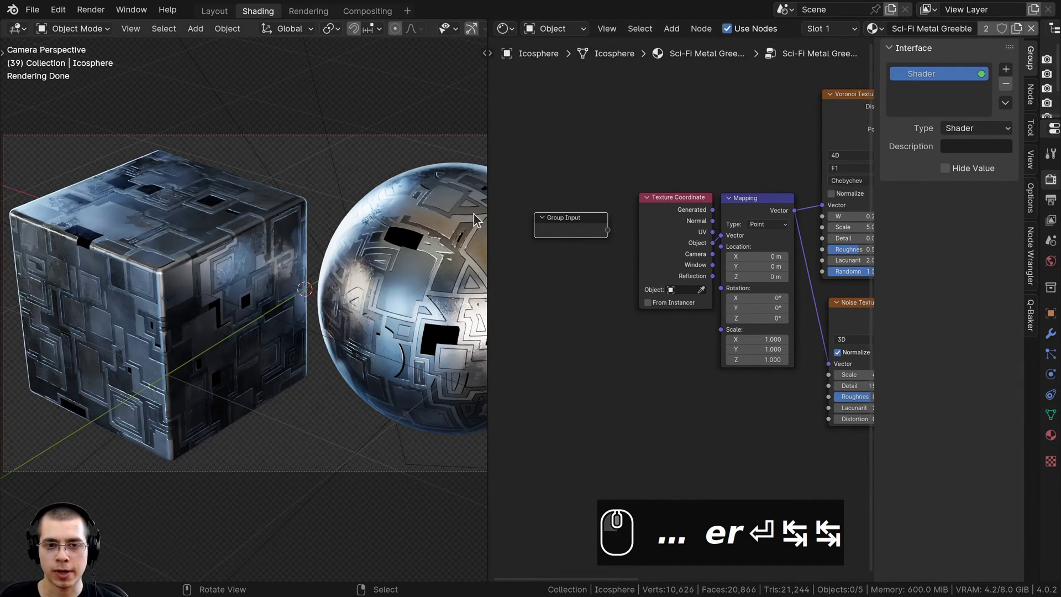
pyautogui.moveTo(477, 215); pyautogui.dragTo(445, 215)
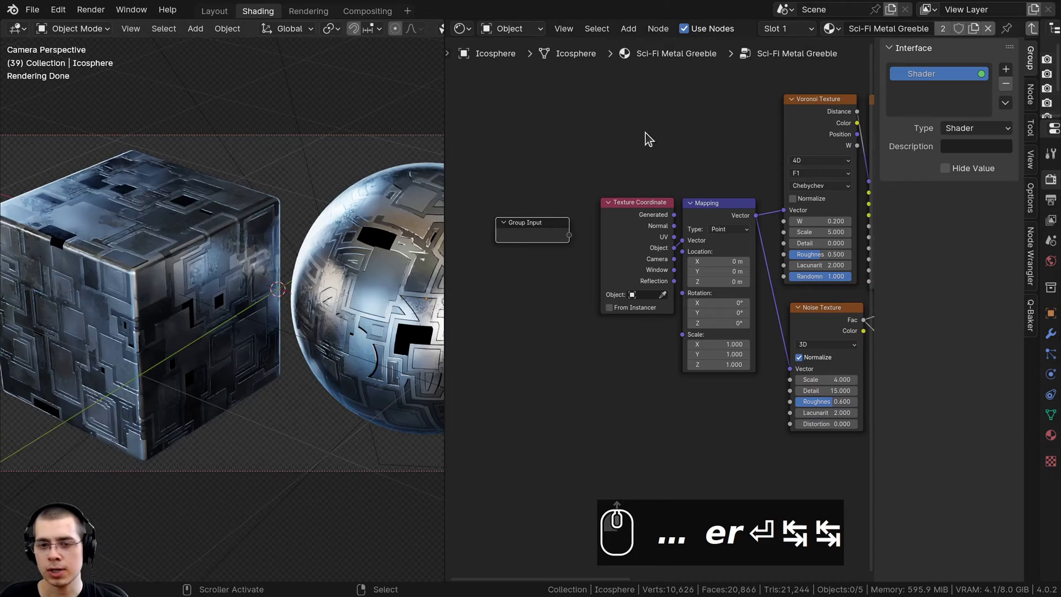
# - Expose the Mapping node's Scale as a group input by connecting it to the Group Input node's empty socket
pyautogui.scroll(2, 655, 305)
pyautogui.moveTo(740, 192); pyautogui.dragTo(668, 212, button='middle')
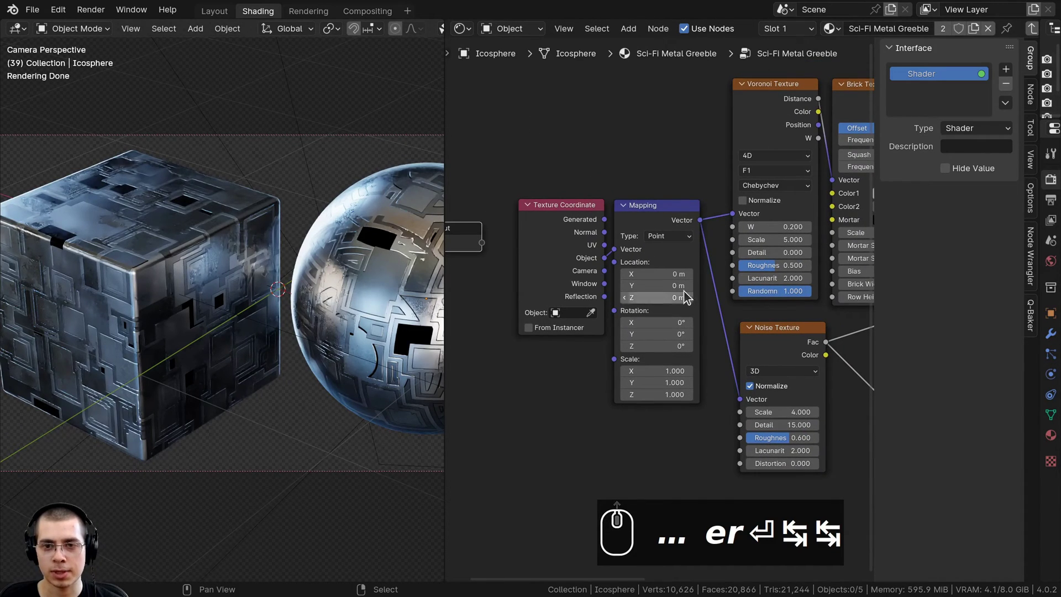
pyautogui.moveTo(684, 290); pyautogui.dragTo(708, 258, button='middle')
pyautogui.scroll(-2, 760, 187)
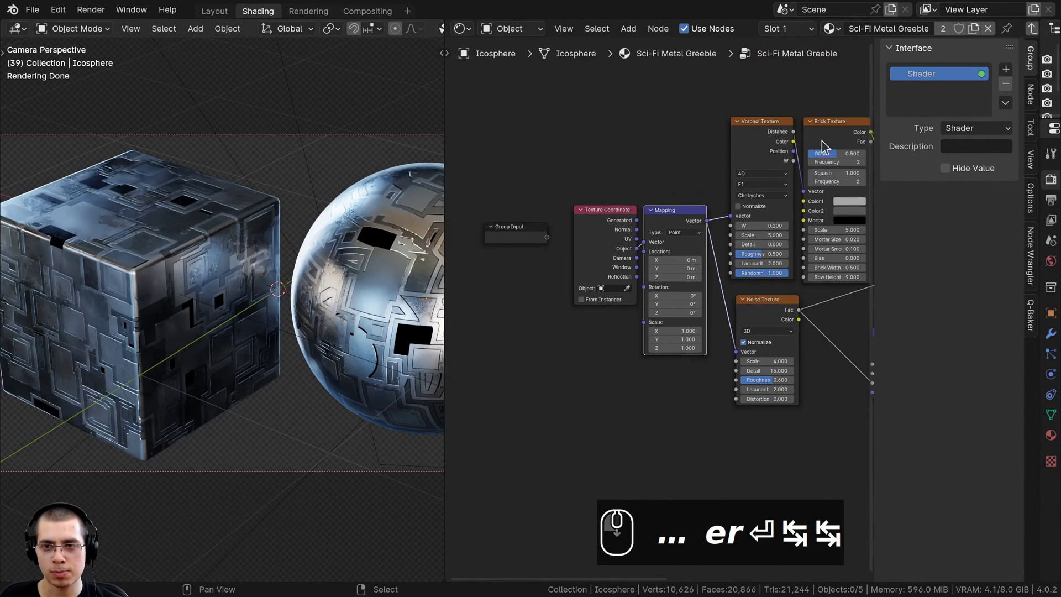
pyautogui.scroll(2, 661, 342)
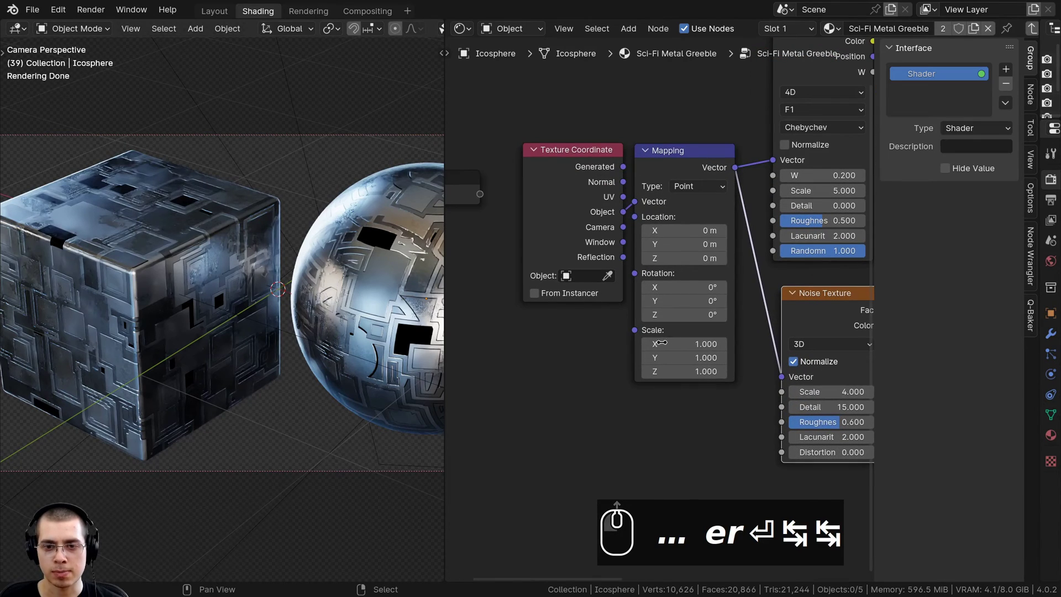
pyautogui.moveTo(691, 356); pyautogui.dragTo(760, 375, button='middle')
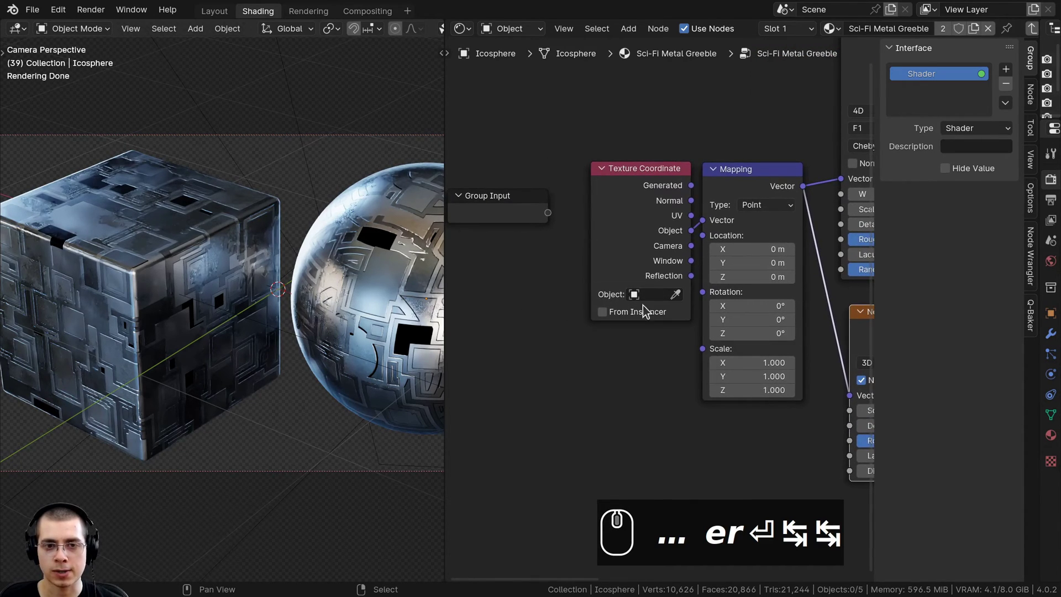
pyautogui.moveTo(703, 349); pyautogui.dragTo(557, 348)
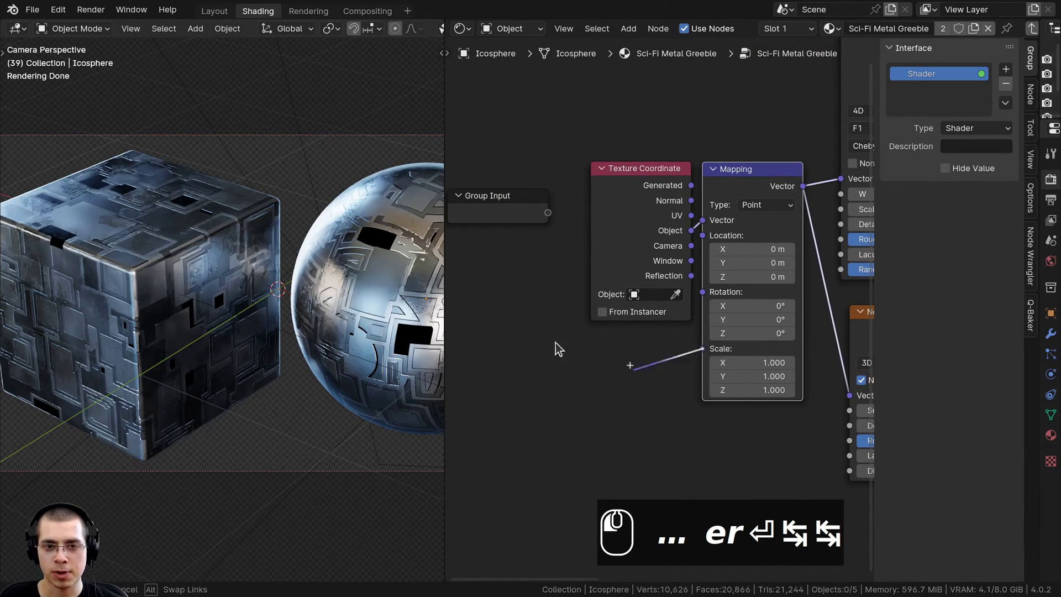
pyautogui.moveTo(554, 217); pyautogui.dragTo(549, 214)
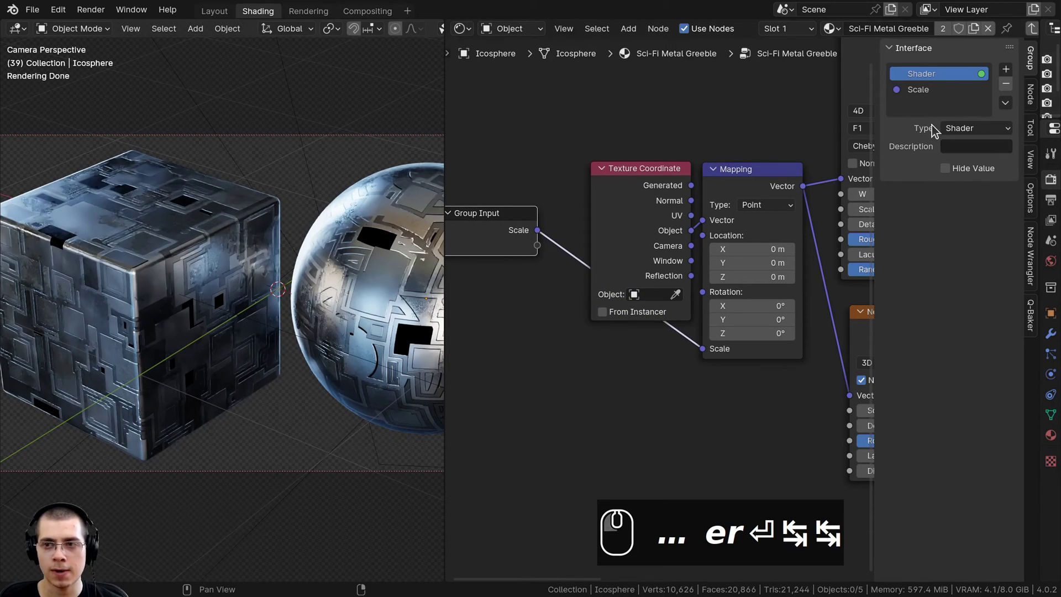
# - Change the group's Scale input to the Float type with a default value of 1
pyautogui.click(926, 90)
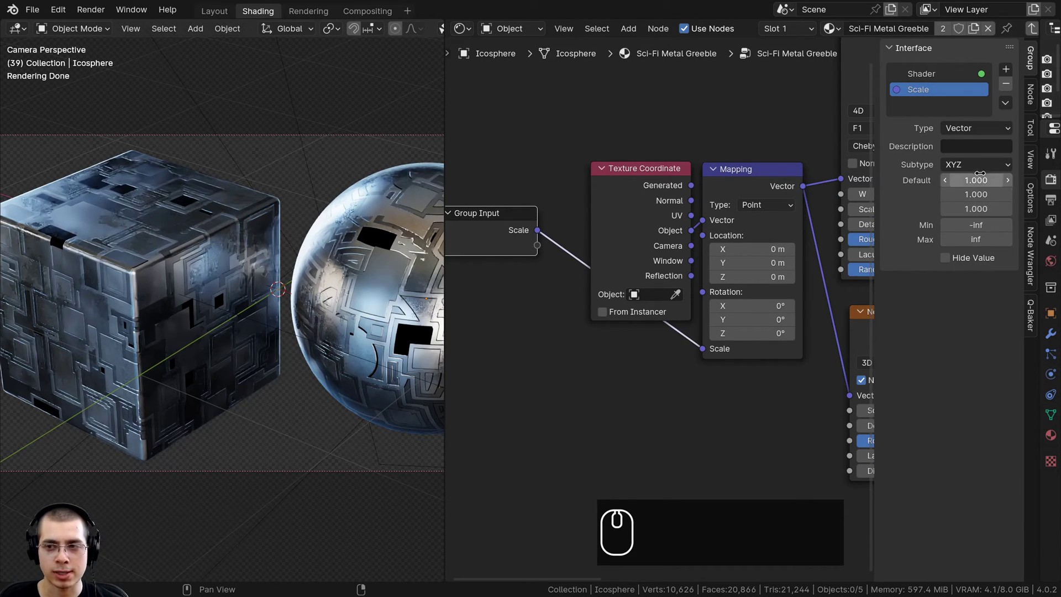
pyautogui.click(987, 128)
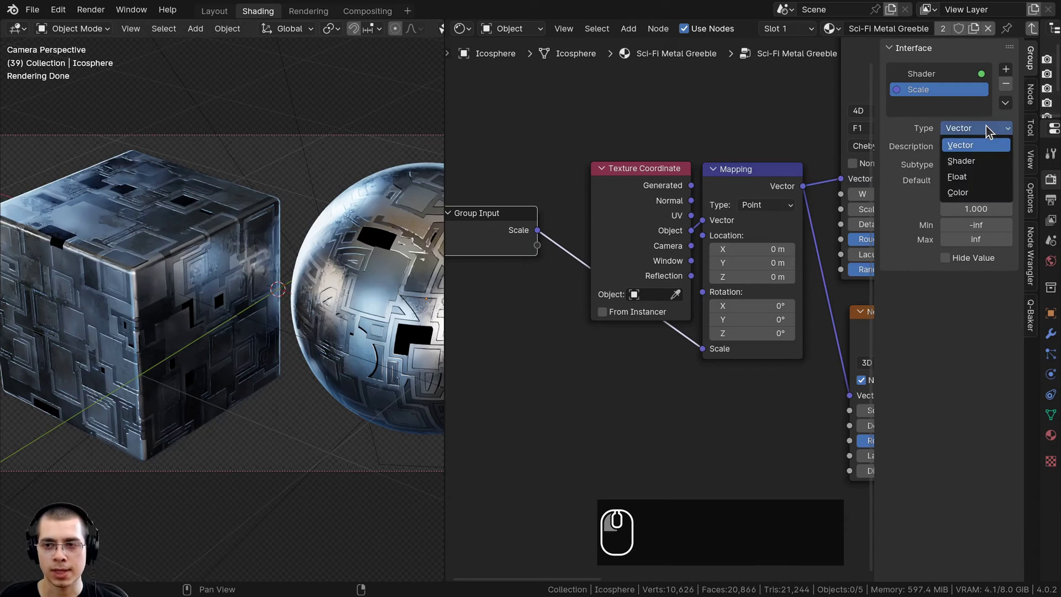
pyautogui.click(969, 177)
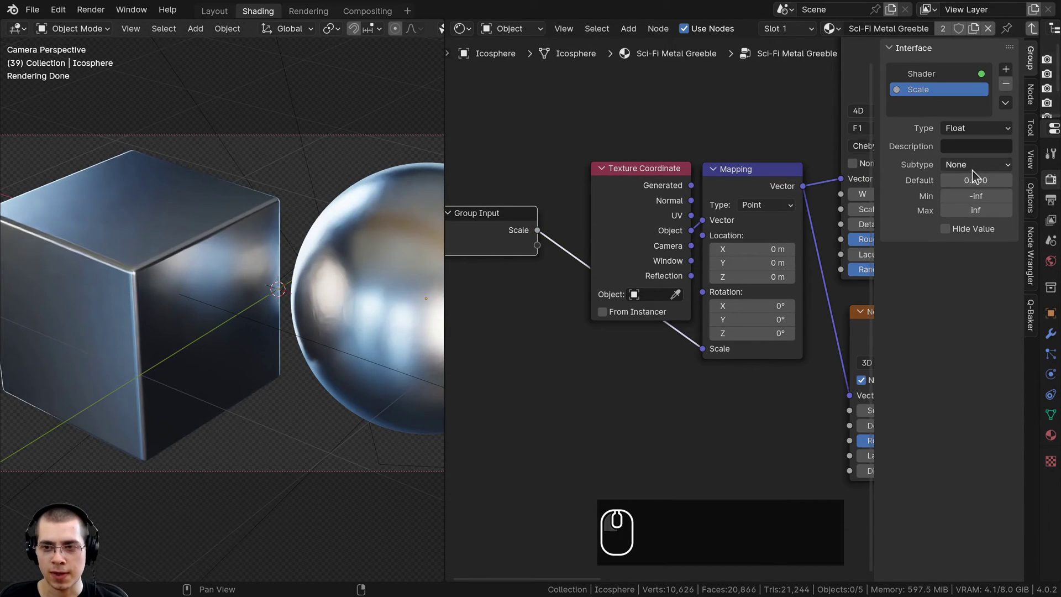
pyautogui.click(772, 159)
# - Leave the node group and set the group node's Scale to 1
pyautogui.press('Tab')
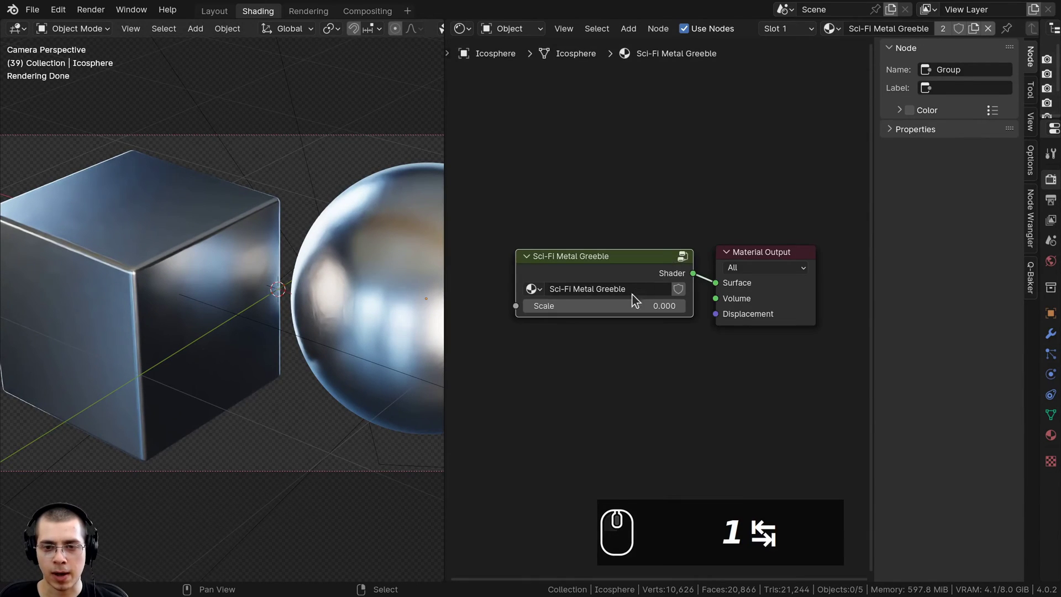
pyautogui.scroll(1, 634, 301)
pyautogui.click(600, 310)
pyautogui.write('1')
pyautogui.click(599, 245)
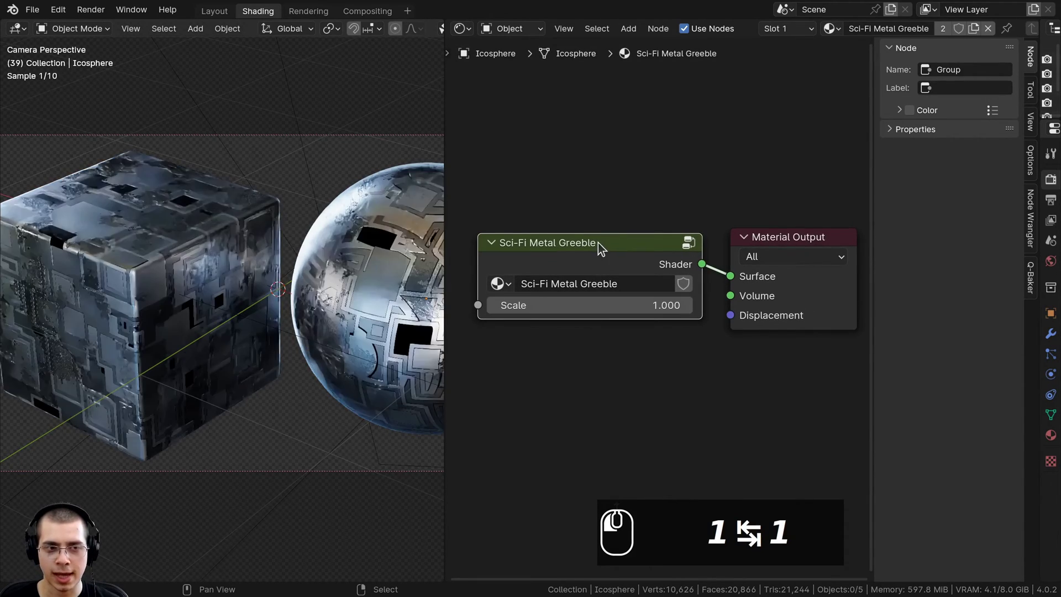
# - Try higher Scale values on the group node and cancel the change
pyautogui.moveTo(599, 245); pyautogui.dragTo(604, 250)
pyautogui.moveTo(604, 307); pyautogui.dragTo(782, 307)
pyautogui.rightClick(603, 307)
# - Reopen the node group and place the Group Input node above the Voronoi Texture
pyautogui.press('Tab')
pyautogui.scroll(-4, 654, 268)
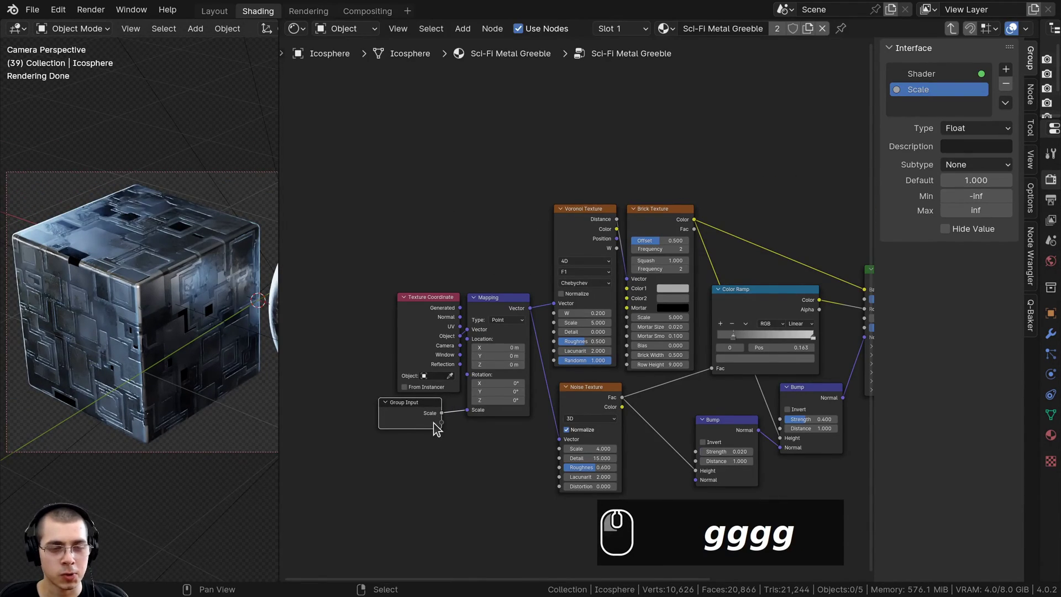
pyautogui.press('g')
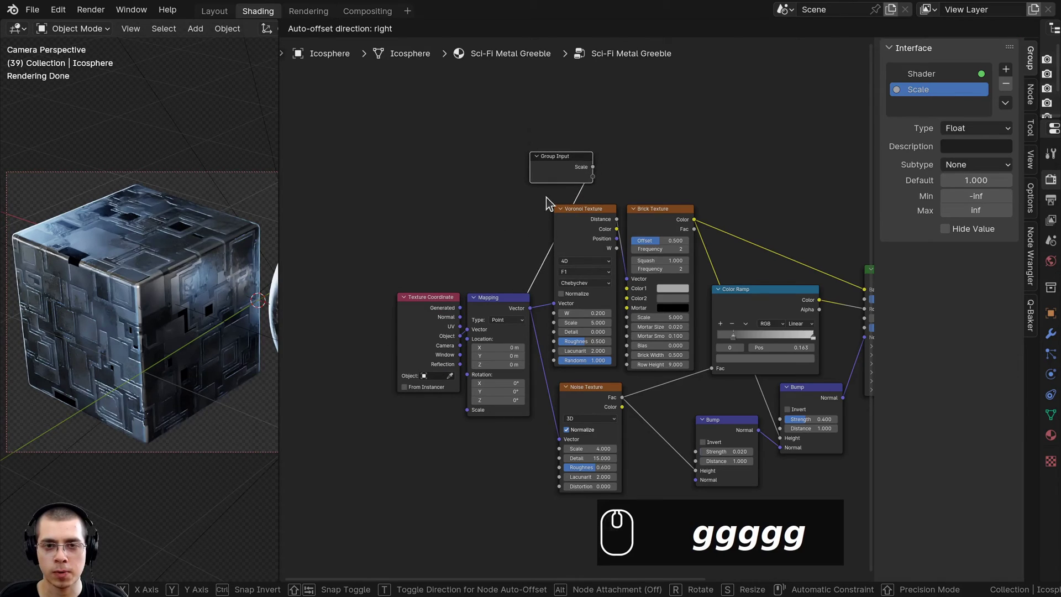
pyautogui.click(552, 201)
# - Expose the Brick Texture's Color1, Color2 and Mortar sockets as group inputs on the Group Input node
pyautogui.scroll(2, 544, 243)
pyautogui.scroll(2, 576, 288)
pyautogui.moveTo(630, 316); pyautogui.dragTo(553, 139)
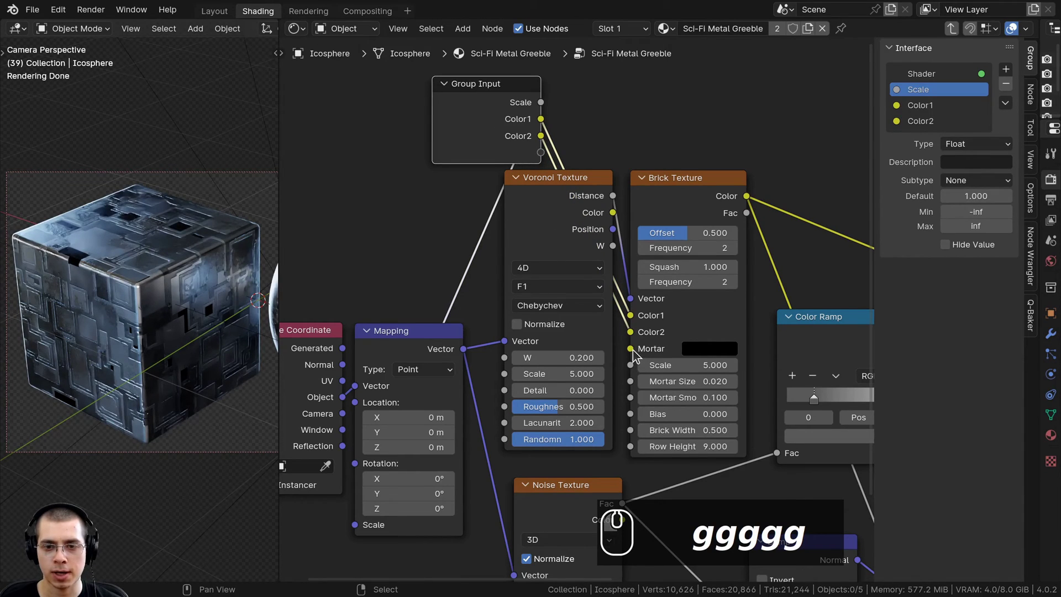
pyautogui.moveTo(630, 348); pyautogui.dragTo(540, 153)
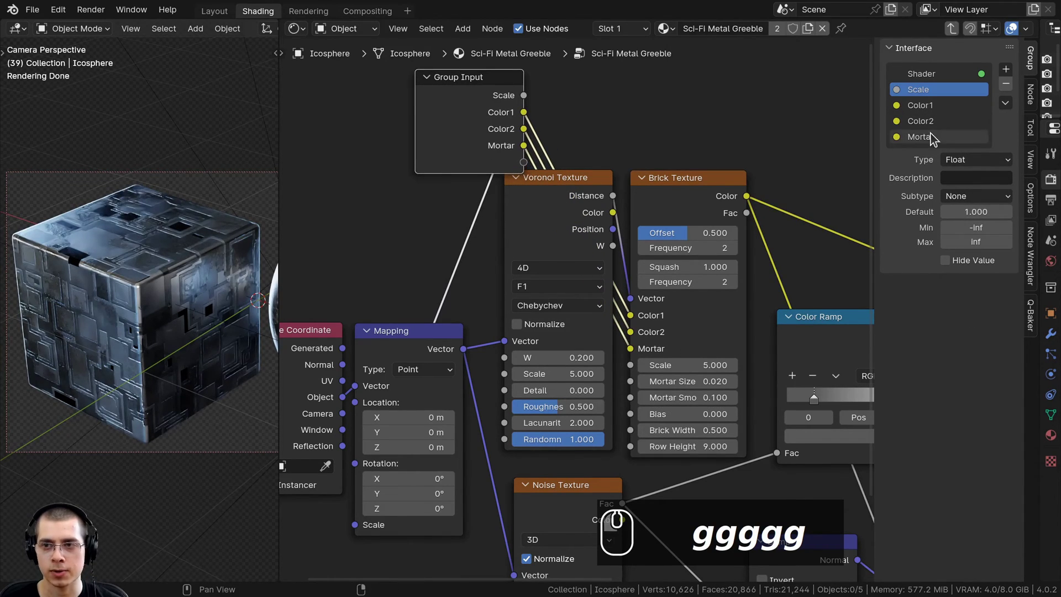
# - Rename the Color1, Color2 and Mortar group inputs to Color 1, Color 2 and Color 3
pyautogui.doubleClick(930, 107)
pyautogui.click(918, 105)
pyautogui.doubleClick(929, 121)
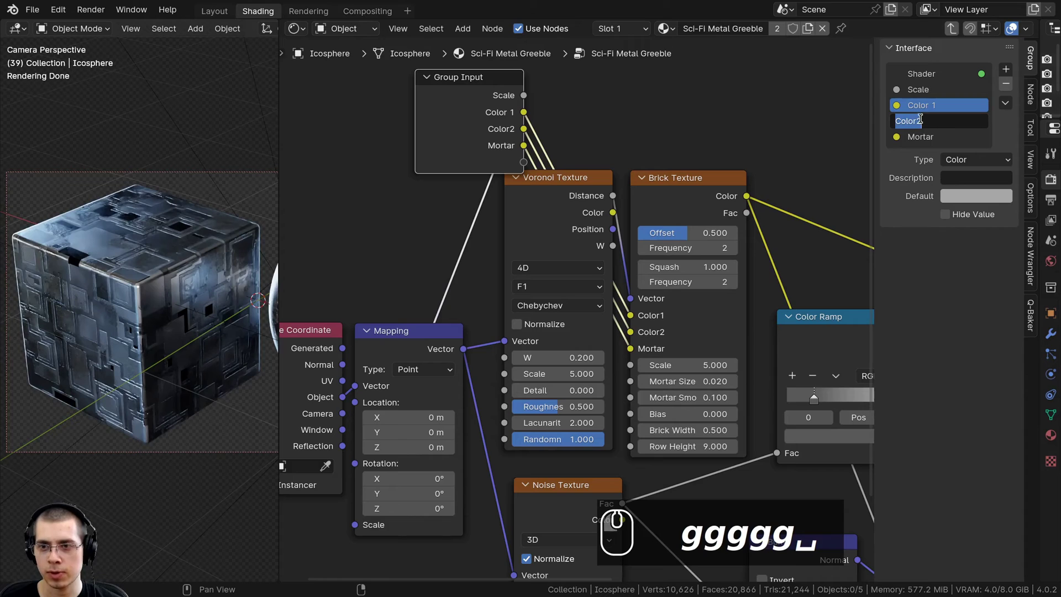
pyautogui.click(920, 120)
pyautogui.doubleClick(936, 137)
pyautogui.write('Color 3')
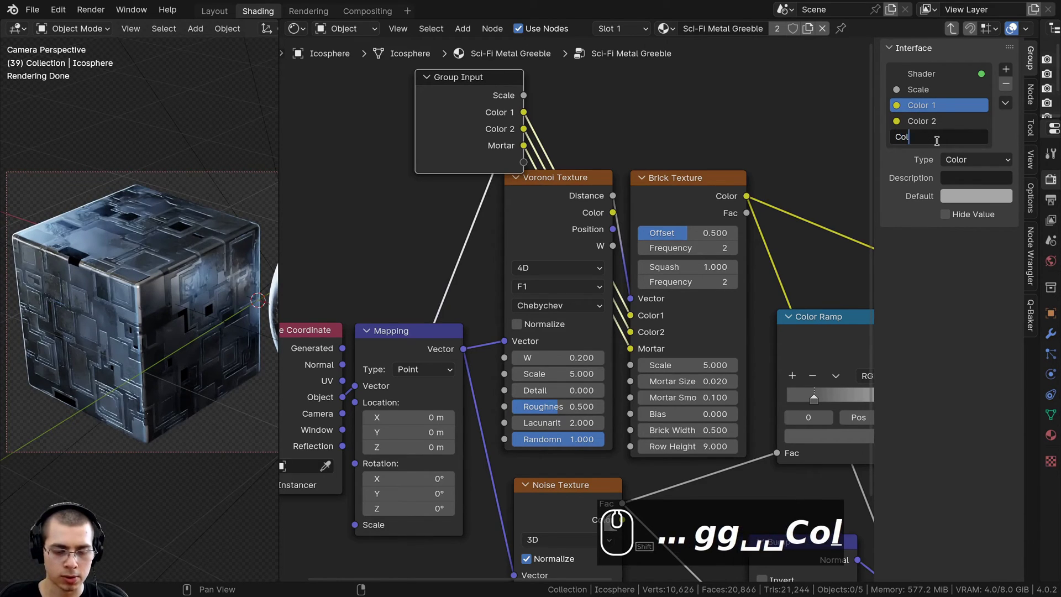
pyautogui.press('Return')
# - Reposition the Group Input node above the Mapping node and expose the Voronoi Texture's W value as a group input
pyautogui.moveTo(422, 269); pyautogui.dragTo(429, 304, button='middle')
pyautogui.moveTo(477, 172); pyautogui.dragTo(465, 169)
pyautogui.moveTo(395, 183); pyautogui.dragTo(490, 156, button='middle')
pyautogui.moveTo(517, 154); pyautogui.dragTo(436, 201)
pyautogui.moveTo(477, 344); pyautogui.dragTo(479, 326, button='middle')
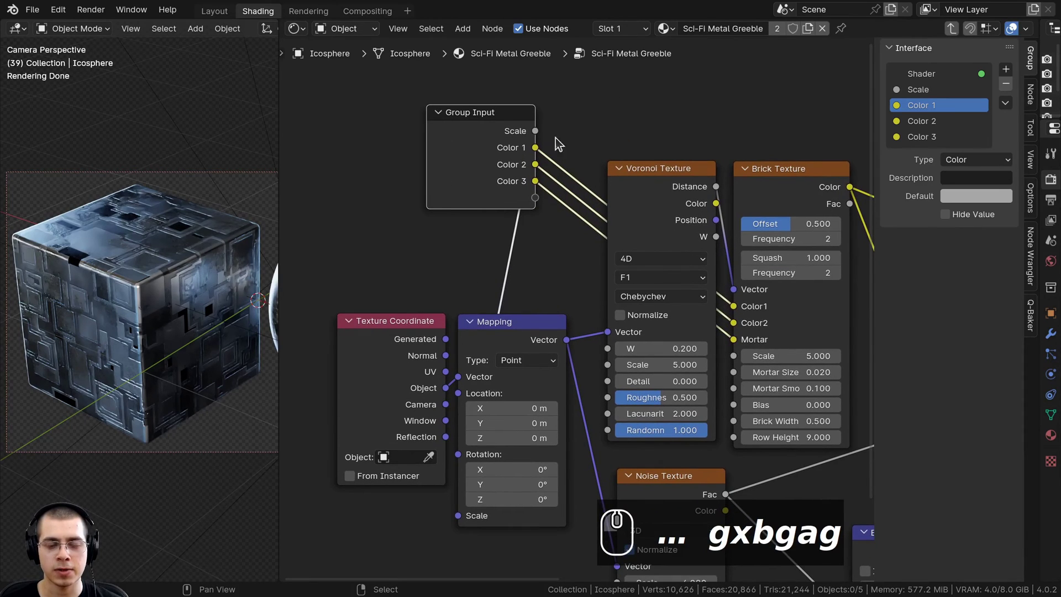
pyautogui.moveTo(661, 348); pyautogui.dragTo(504, 196)
pyautogui.scroll(-1, 530, 223)
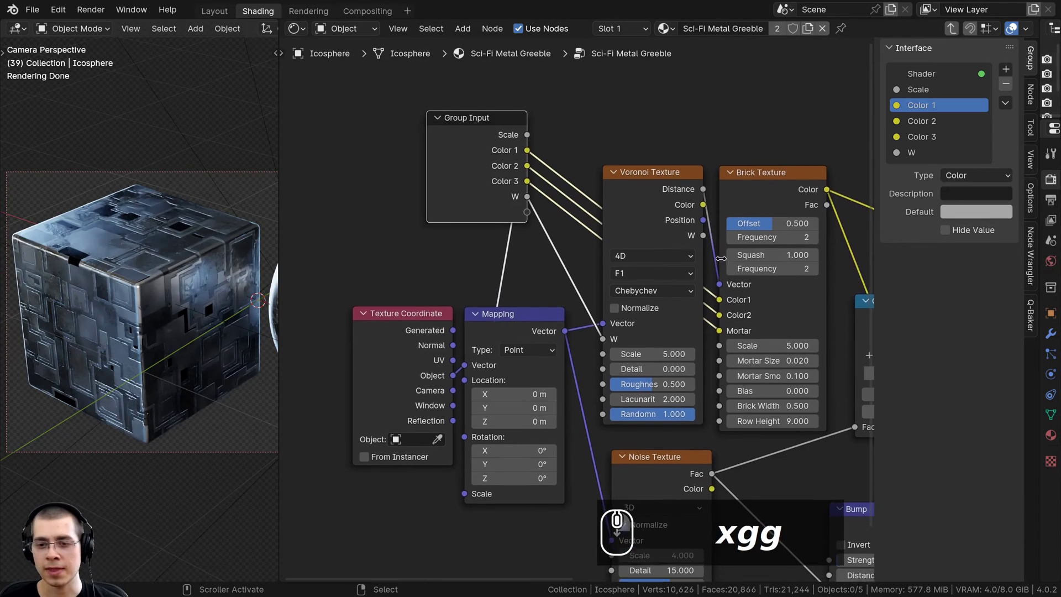
# - Try out different Brick Width values on the Brick Texture to preview their effect on the cube's pattern
pyautogui.moveTo(490, 79); pyautogui.dragTo(488, 75, button='middle')
pyautogui.moveTo(630, 287); pyautogui.dragTo(569, 241, button='middle')
pyautogui.scroll(2, 569, 240)
pyautogui.moveTo(727, 380)
pyautogui.keyDown('shift'); pyautogui.mouseDown()
pyautogui.moveTo(780, 376)
pyautogui.moveTo(740, 376)
pyautogui.mouseUp(); pyautogui.keyUp('shift')
pyautogui.rightClick(727, 381)
pyautogui.scroll(2, 230, 267)
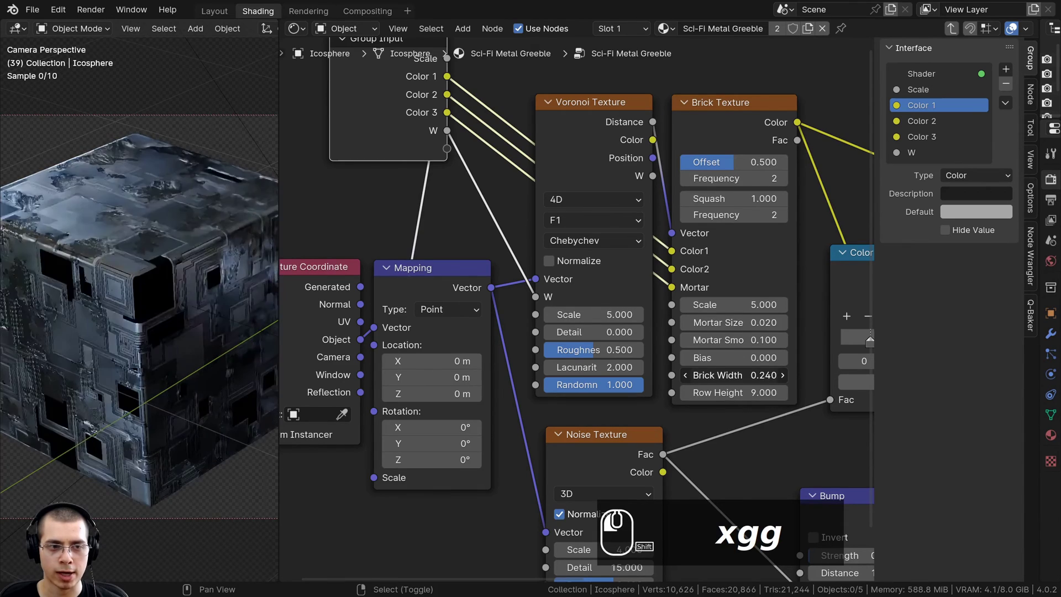
pyautogui.rightClick(755, 375)
# - Expose the Brick Texture's Brick Width and Scale values as group inputs on the Group Input node
pyautogui.scroll(-2, 637, 382)
pyautogui.moveTo(637, 382); pyautogui.dragTo(658, 431, button='middle')
pyautogui.moveTo(687, 425); pyautogui.dragTo(607, 278)
pyautogui.moveTo(609, 336); pyautogui.dragTo(495, 230)
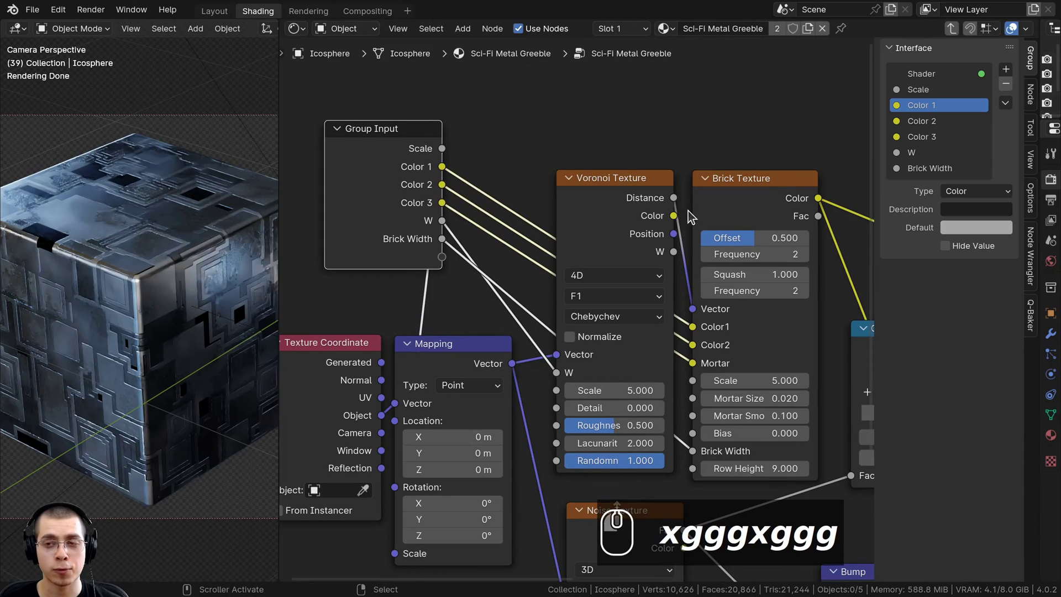
pyautogui.moveTo(736, 228); pyautogui.dragTo(734, 222, button='middle')
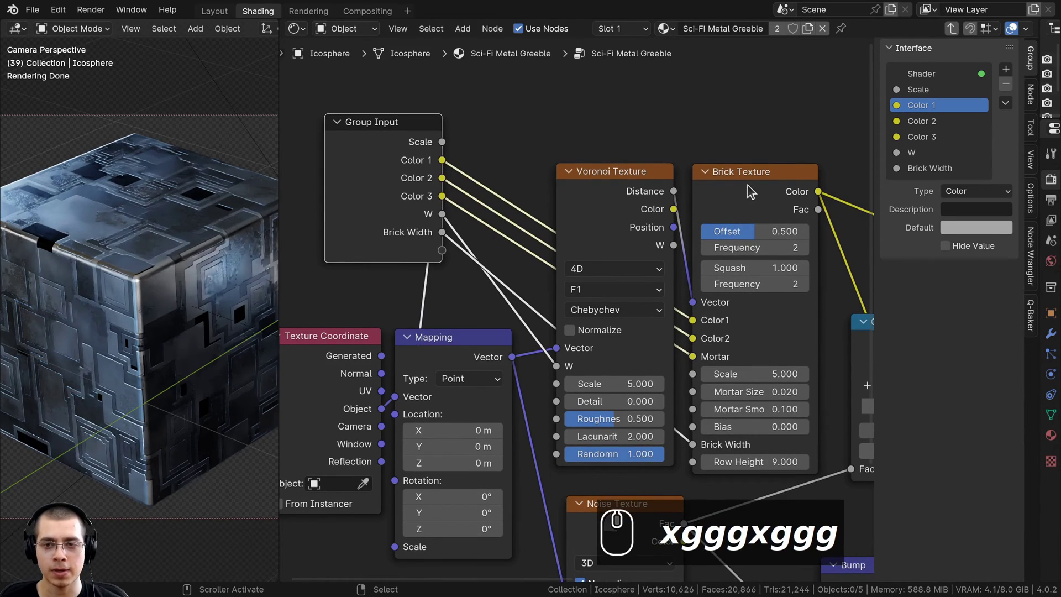
pyautogui.click(731, 184)
pyautogui.moveTo(735, 374); pyautogui.dragTo(442, 250)
pyautogui.press('Escape')
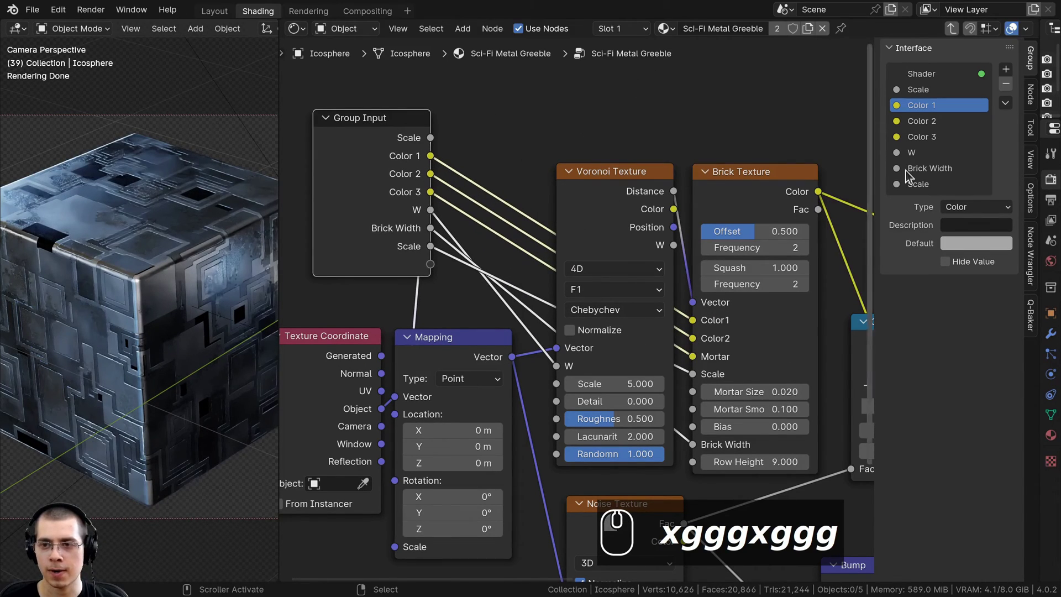
# - Rename the W, Brick Width and second Scale group inputs to Randomize 1, Randomize 2 and Randomize 3
pyautogui.doubleClick(927, 152)
pyautogui.write('Ran')
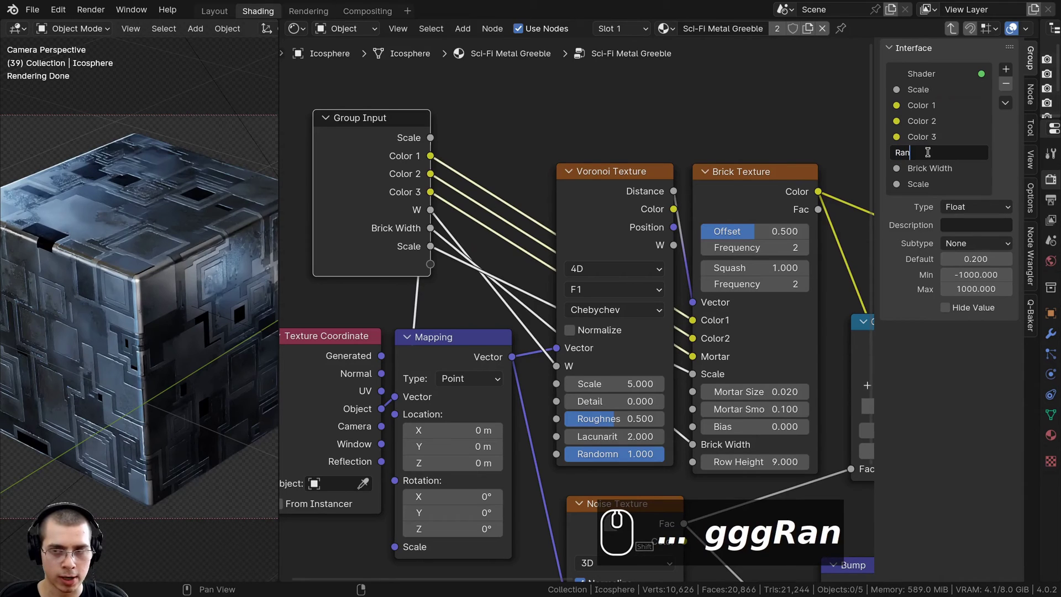
pyautogui.write('domize 1')
pyautogui.hotkey('ctrl', 'c')
pyautogui.doubleClick(917, 168)
pyautogui.hotkey('ctrl', 'v')
pyautogui.press('BackSpace')
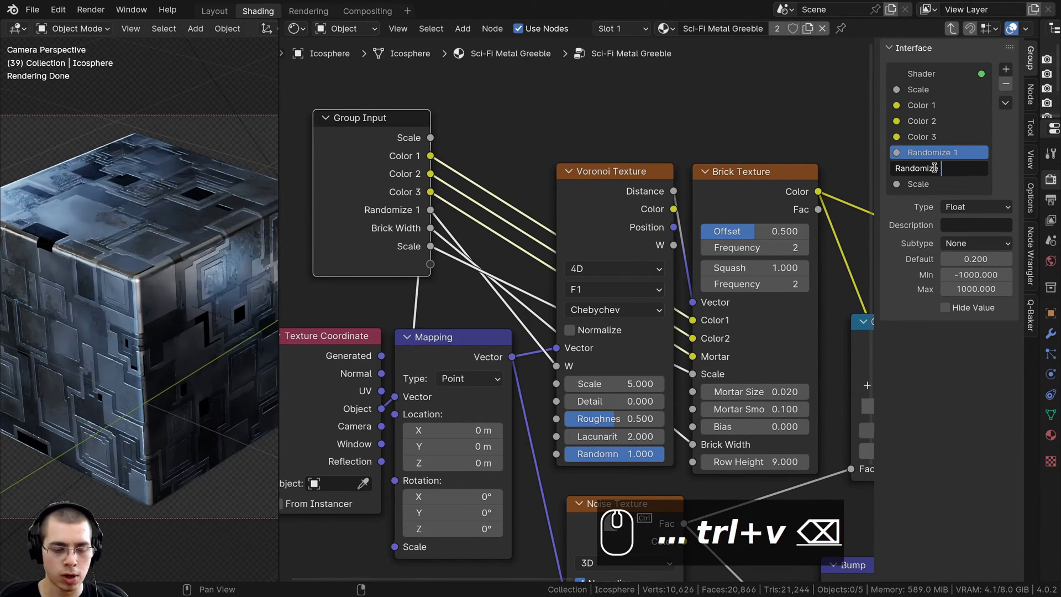
pyautogui.write('2')
pyautogui.press('Return')
pyautogui.doubleClick(923, 184)
pyautogui.hotkey('ctrl', 'v')
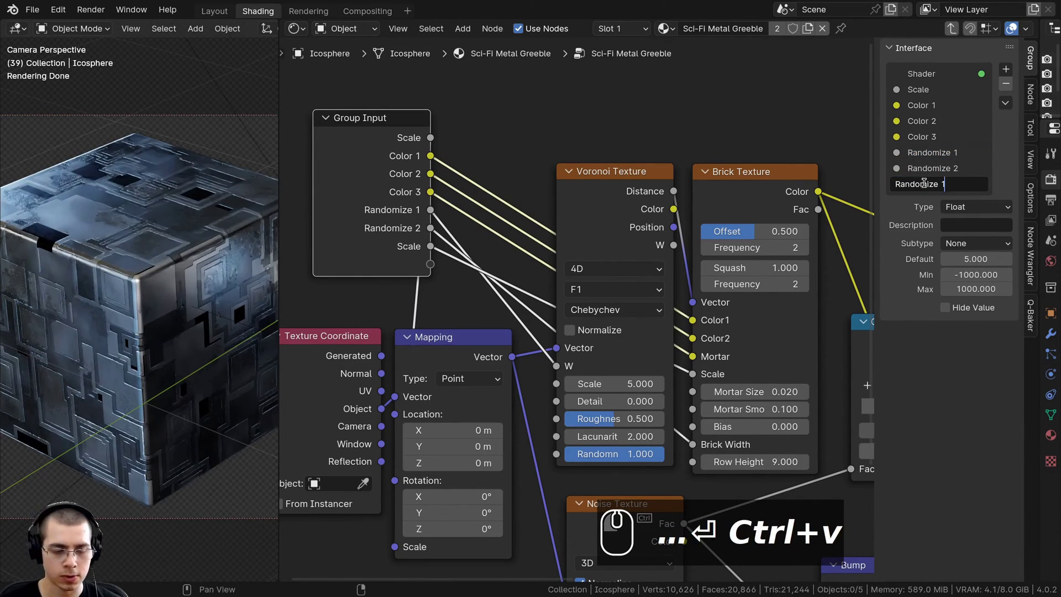
pyautogui.press('BackSpace')
pyautogui.write('3')
pyautogui.press('Return')
# - Preview a change to the Brick Texture's Mortar Size and expose that value as a group input
pyautogui.scroll(-2, 634, 254)
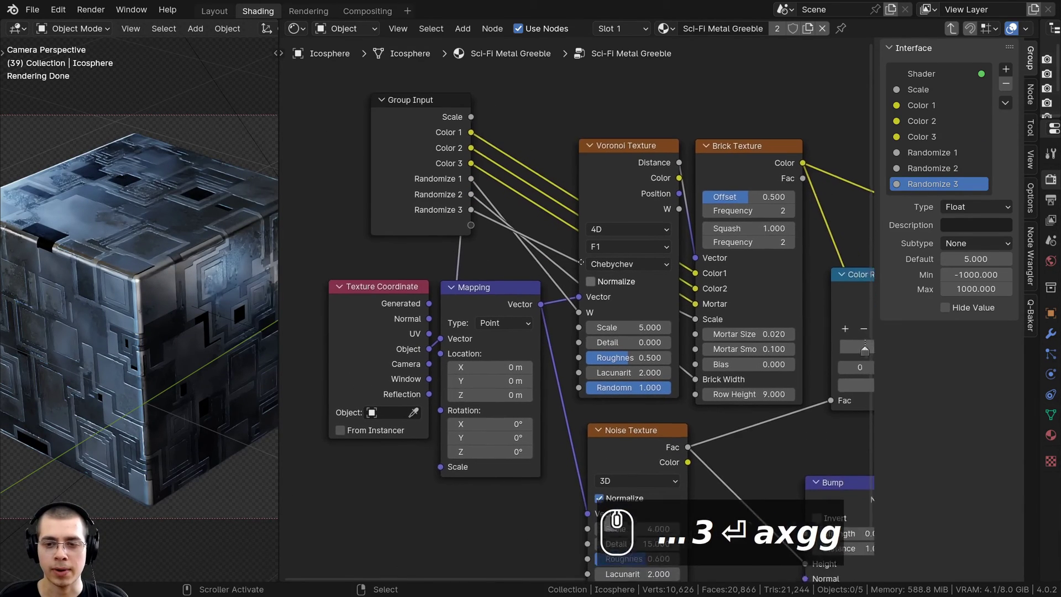
pyautogui.moveTo(635, 249); pyautogui.dragTo(593, 236, button='middle')
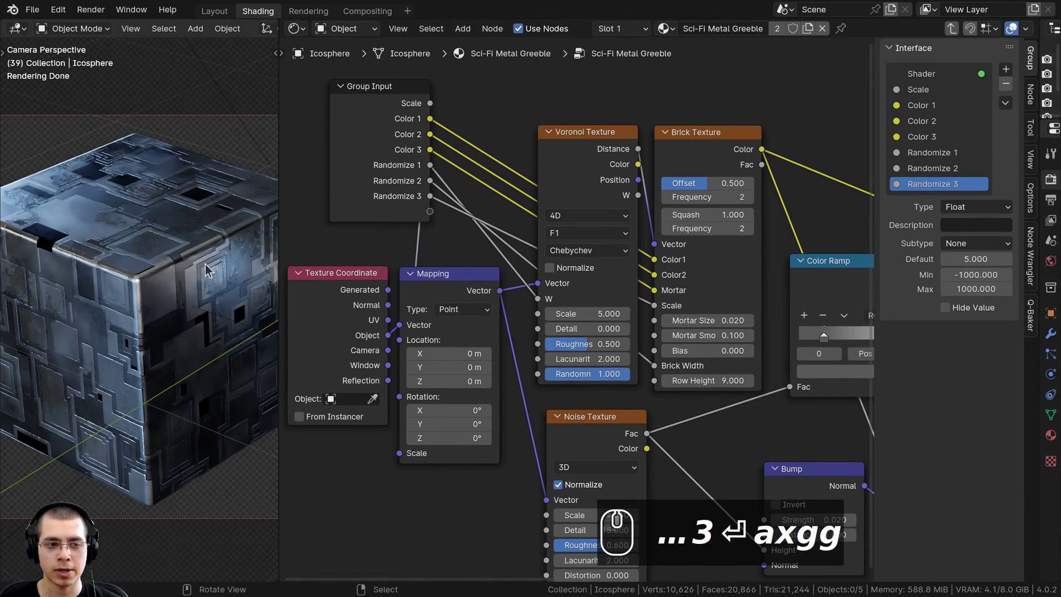
pyautogui.scroll(1, 718, 381)
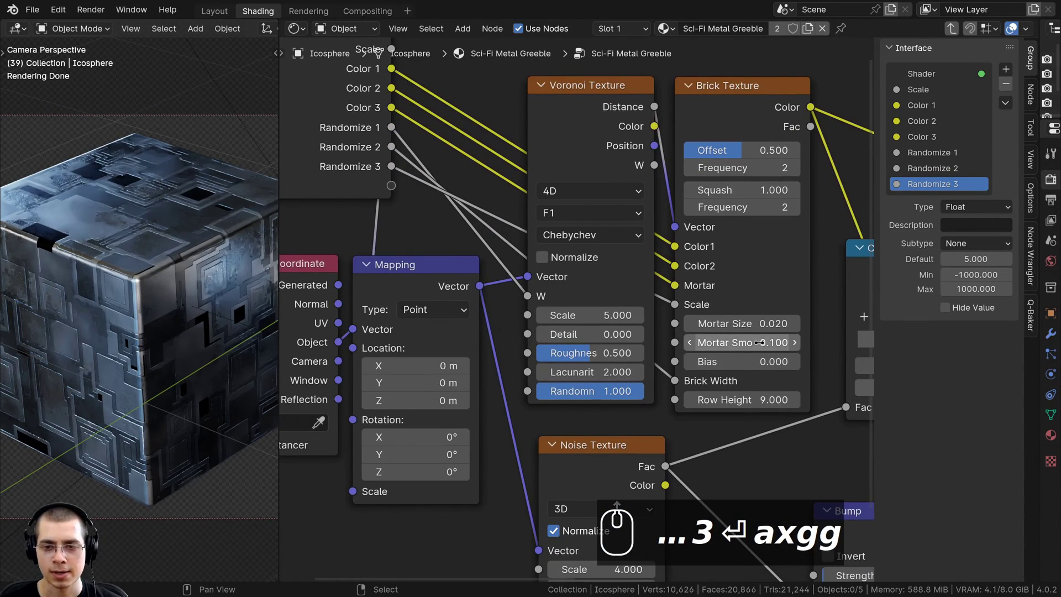
pyautogui.moveTo(737, 325)
pyautogui.keyDown('shift'); pyautogui.mouseDown()
pyautogui.moveTo(796, 324)
pyautogui.moveTo(716, 324)
pyautogui.mouseUp(); pyautogui.keyUp('shift')
pyautogui.rightClick(737, 324)
pyautogui.scroll(-1, 737, 324)
pyautogui.scroll(-1, 718, 326)
pyautogui.moveTo(675, 327); pyautogui.dragTo(751, 320, button='middle')
pyautogui.scroll(1, 751, 320)
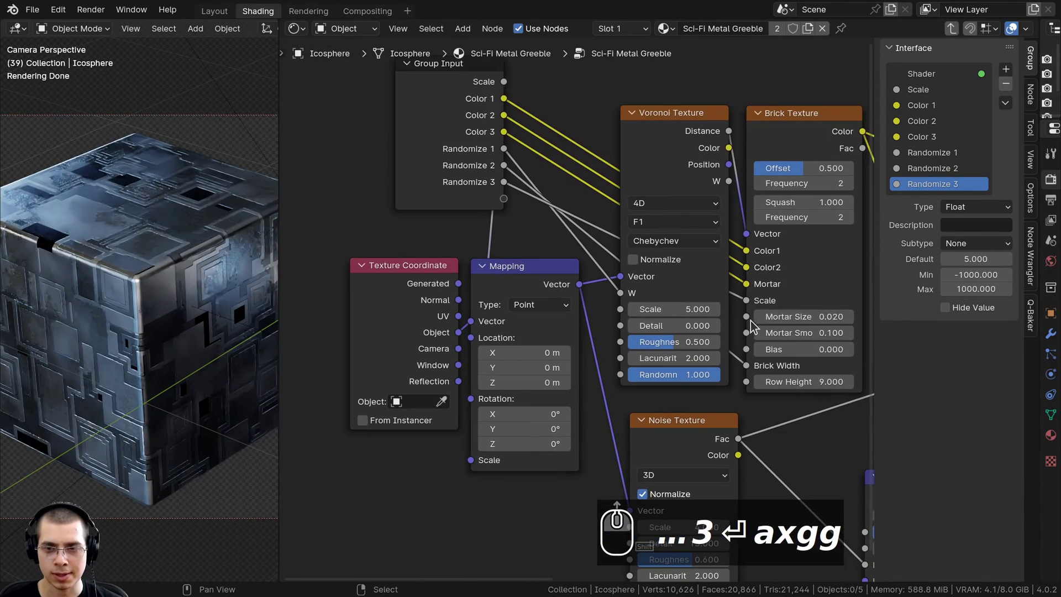
pyautogui.moveTo(746, 316); pyautogui.dragTo(501, 202)
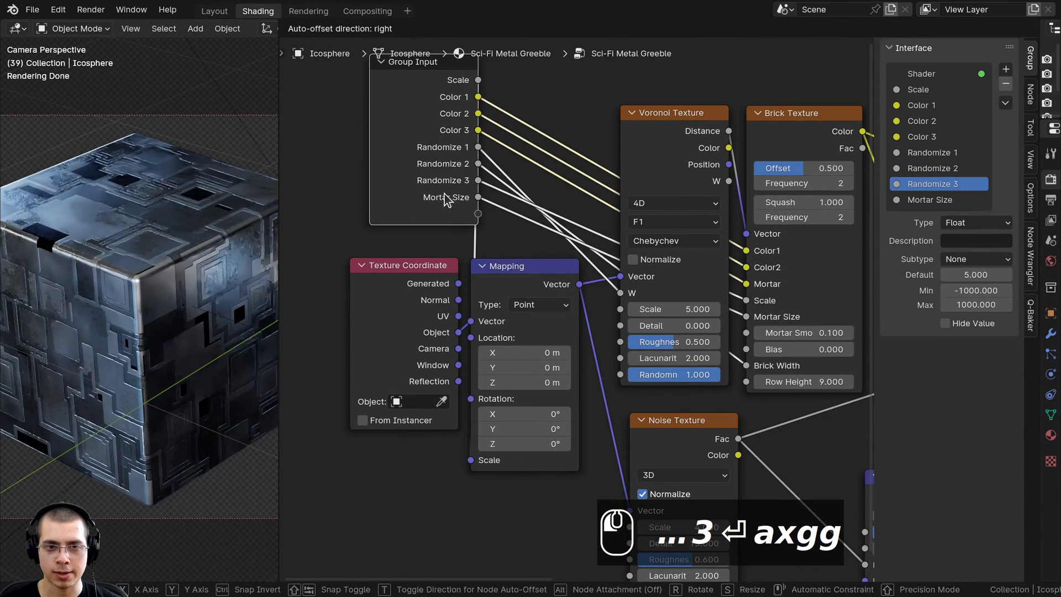
# - Rename the Mortar Size group input to Edge Thickness
pyautogui.doubleClick(919, 200)
pyautogui.write('Edge Thickness')
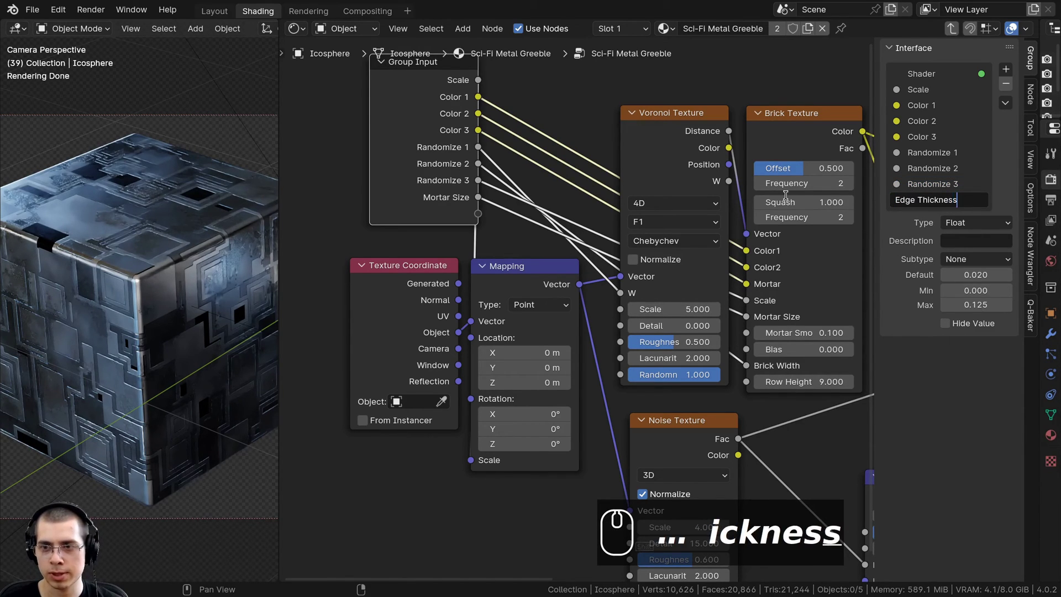
pyautogui.press('Return')
# - Insert a Hue/Saturation/Value node between the Color Ramp and the Principled BSDF's Roughness input
pyautogui.scroll(-1, 549, 285)
pyautogui.scroll(-1, 550, 285)
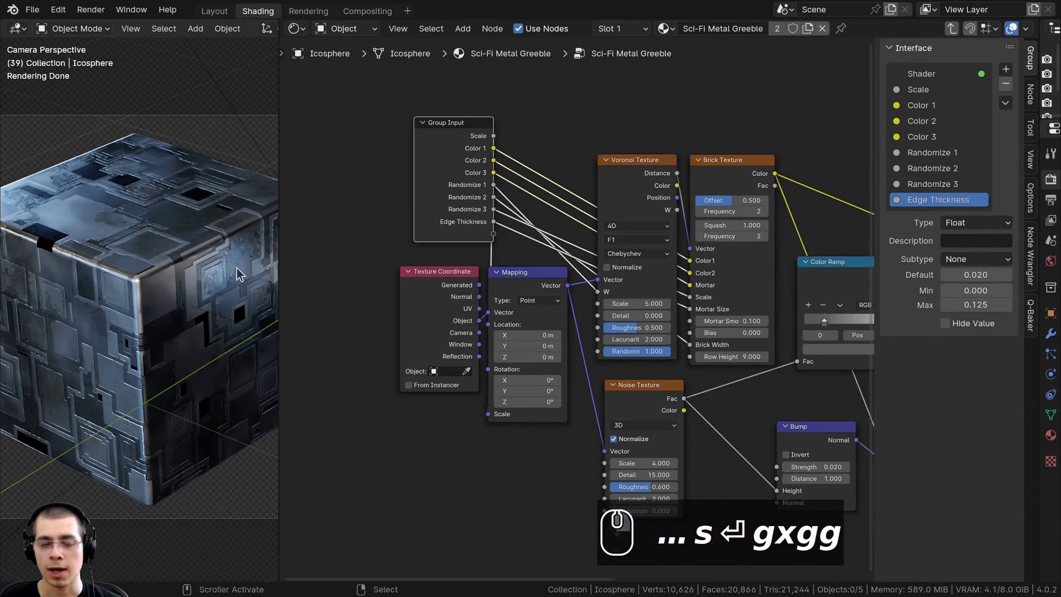
pyautogui.moveTo(763, 305); pyautogui.dragTo(524, 310, button='middle')
pyautogui.scroll(1, 483, 296)
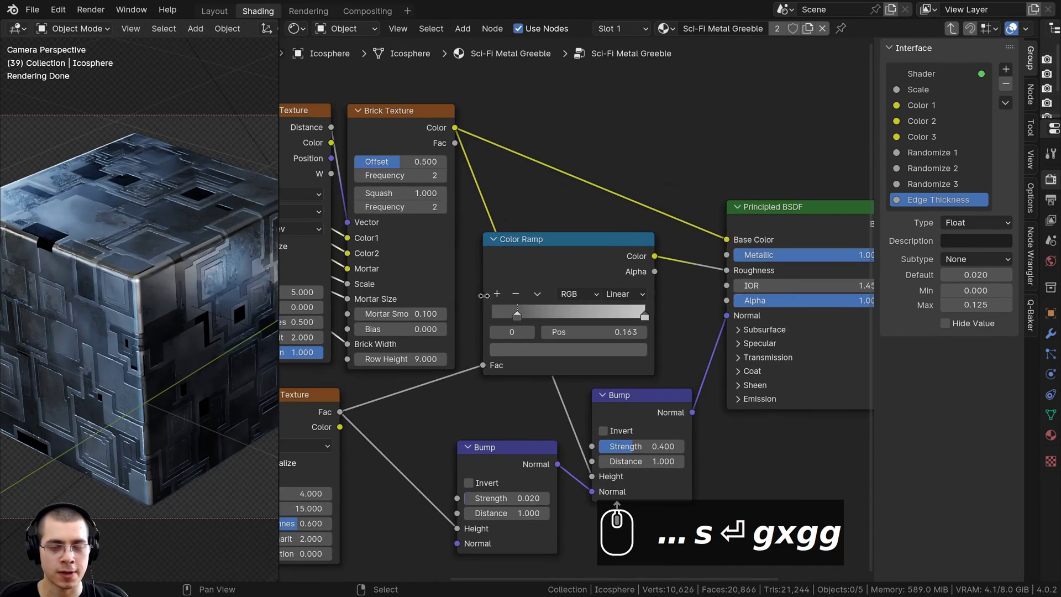
pyautogui.moveTo(542, 264); pyautogui.dragTo(537, 264)
pyautogui.moveTo(664, 269); pyautogui.dragTo(631, 267, button='middle')
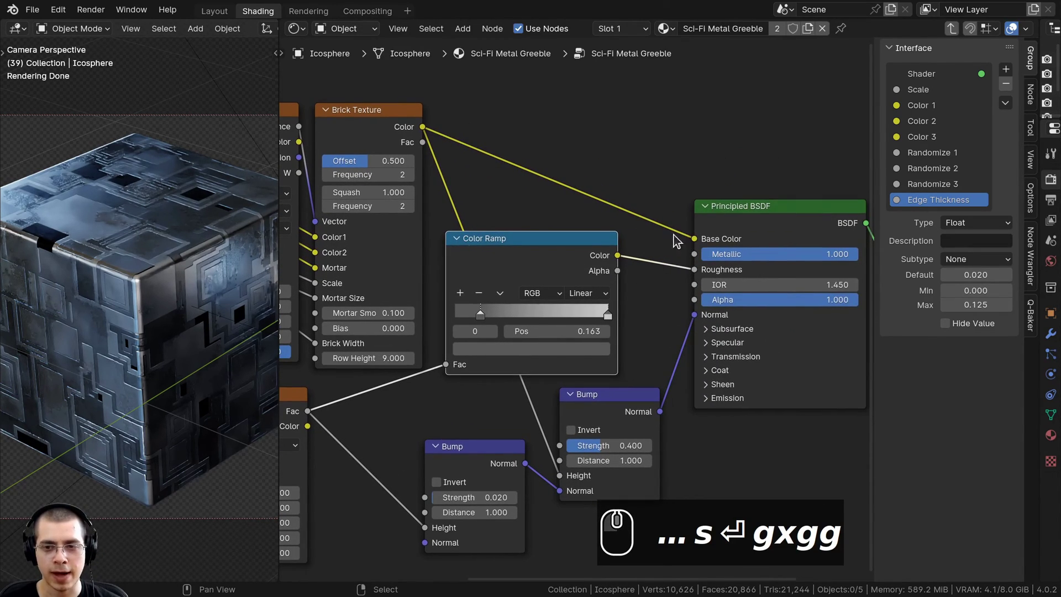
pyautogui.click(520, 285)
pyautogui.scroll(1, 641, 262)
pyautogui.hotkey('shift', 'a')
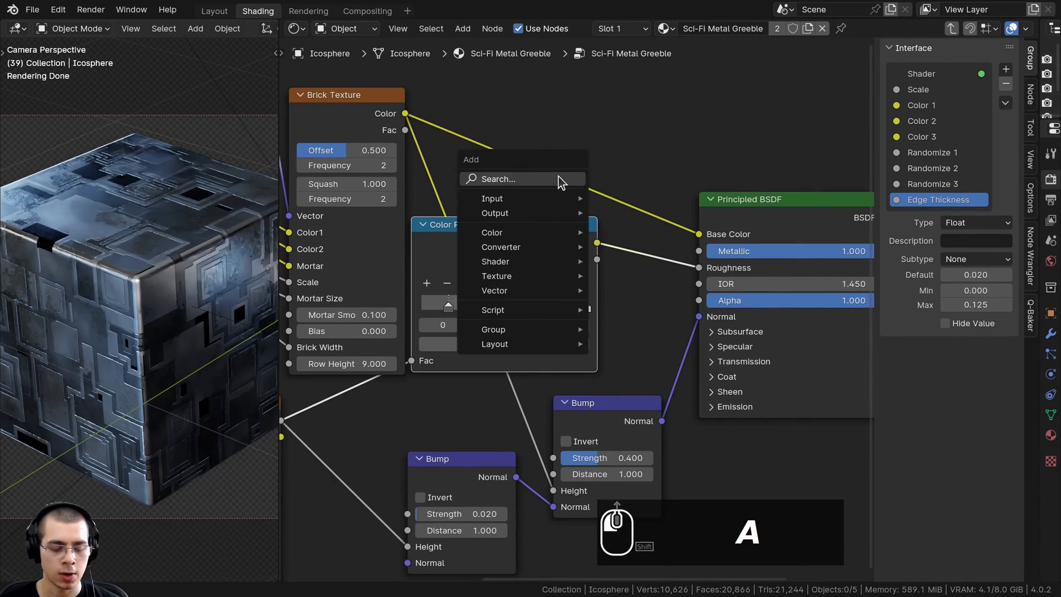
pyautogui.click(558, 178)
pyautogui.write('hu')
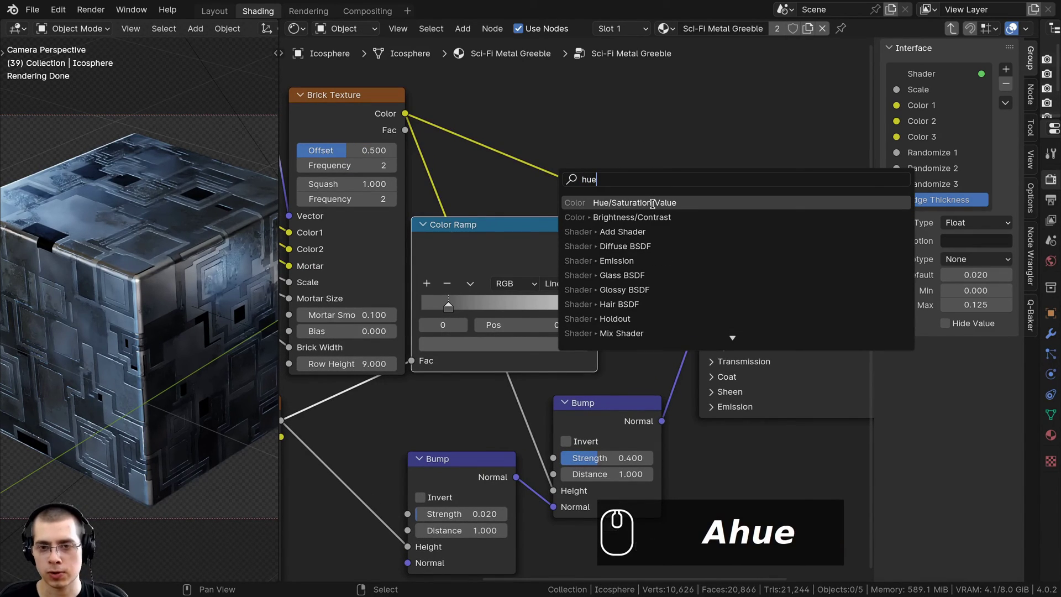
pyautogui.write('e')
pyautogui.click(653, 203)
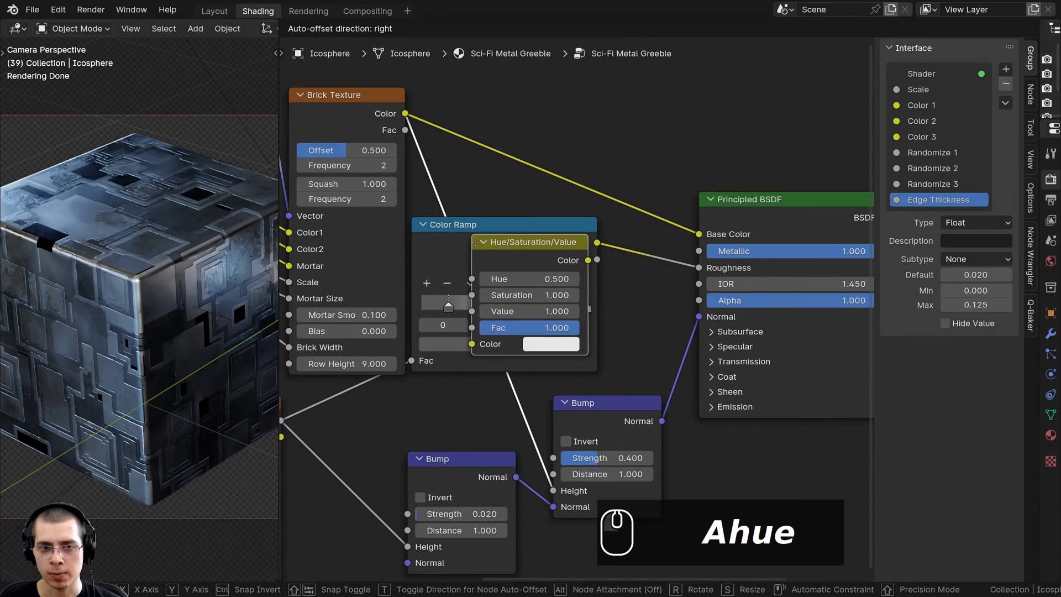
pyautogui.click(653, 241)
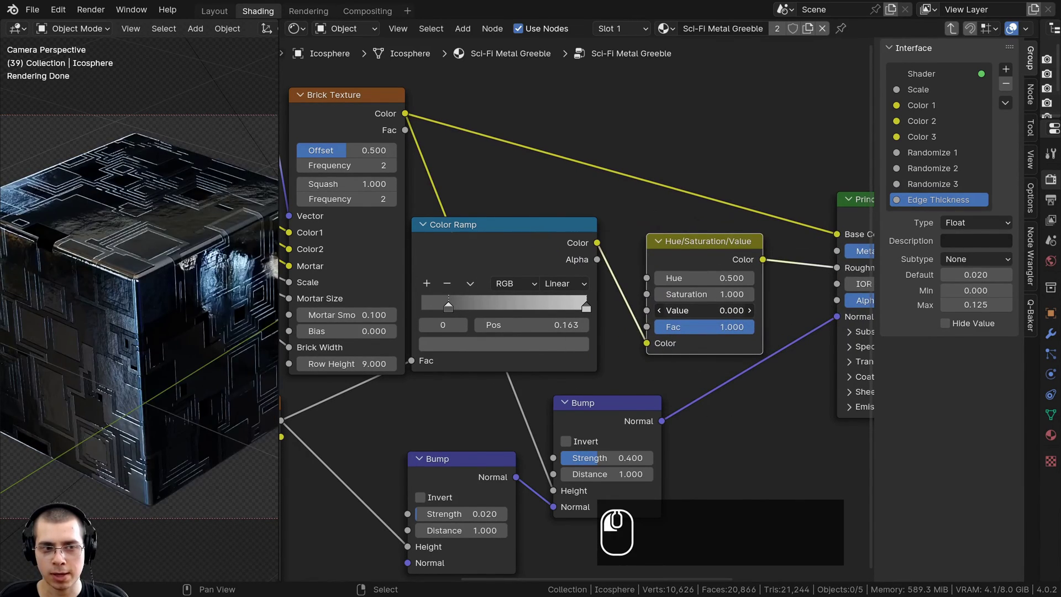
# - Expose the Hue/Saturation/Value node's Value as a group input and rename it Roughness
pyautogui.scroll(-2, 635, 340)
pyautogui.moveTo(636, 340); pyautogui.dragTo(746, 282, button='middle')
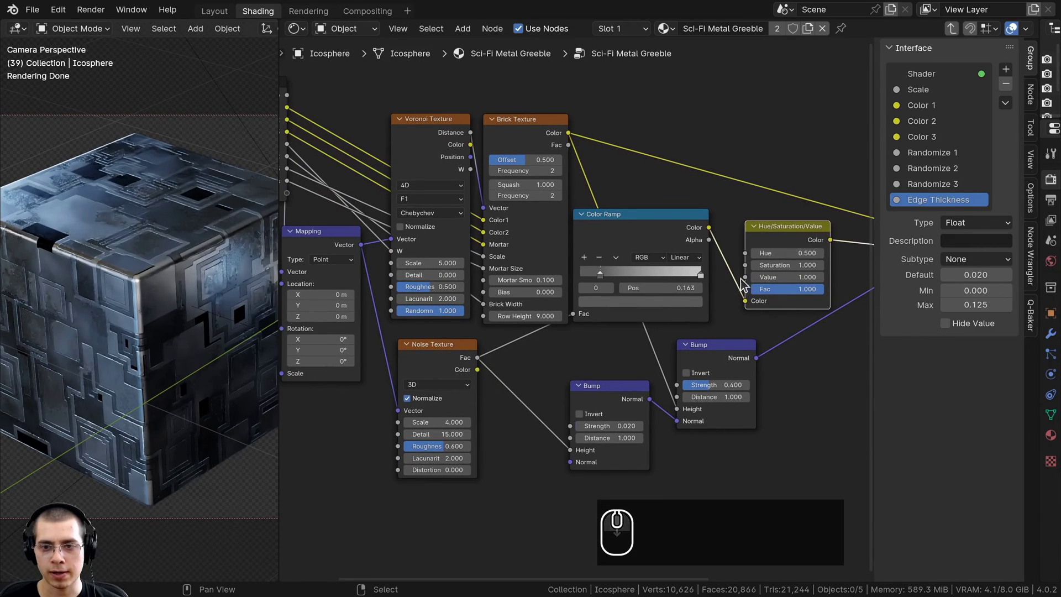
pyautogui.moveTo(742, 285); pyautogui.dragTo(437, 194)
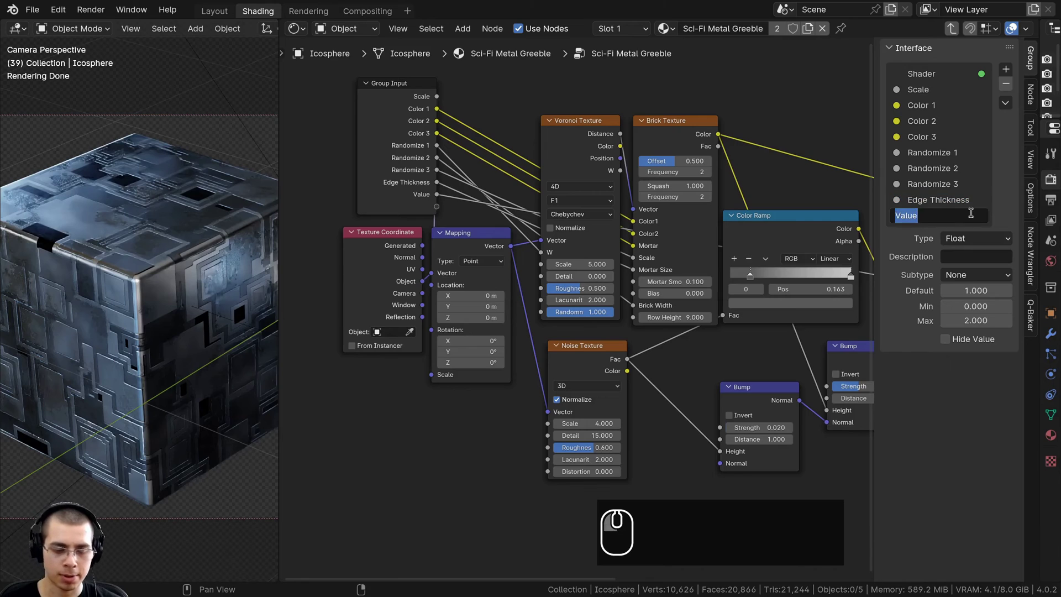
pyautogui.write('Roughness')
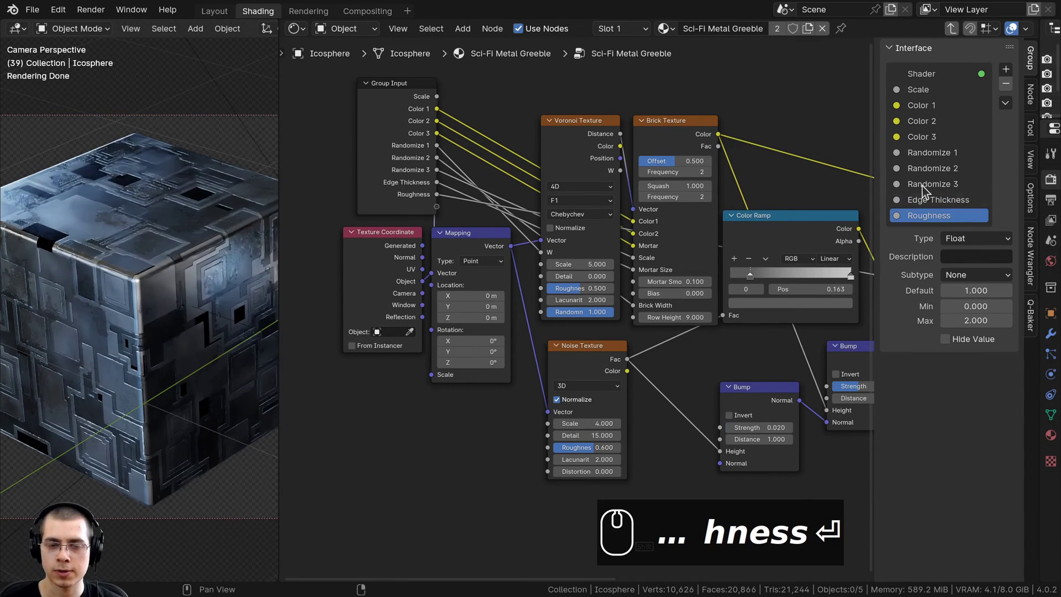
# - Move the Group Input node below the Noise Texture and expose the noise-driven Bump node's Strength as Noise Bump Strength
pyautogui.scroll(-2, 403, 163)
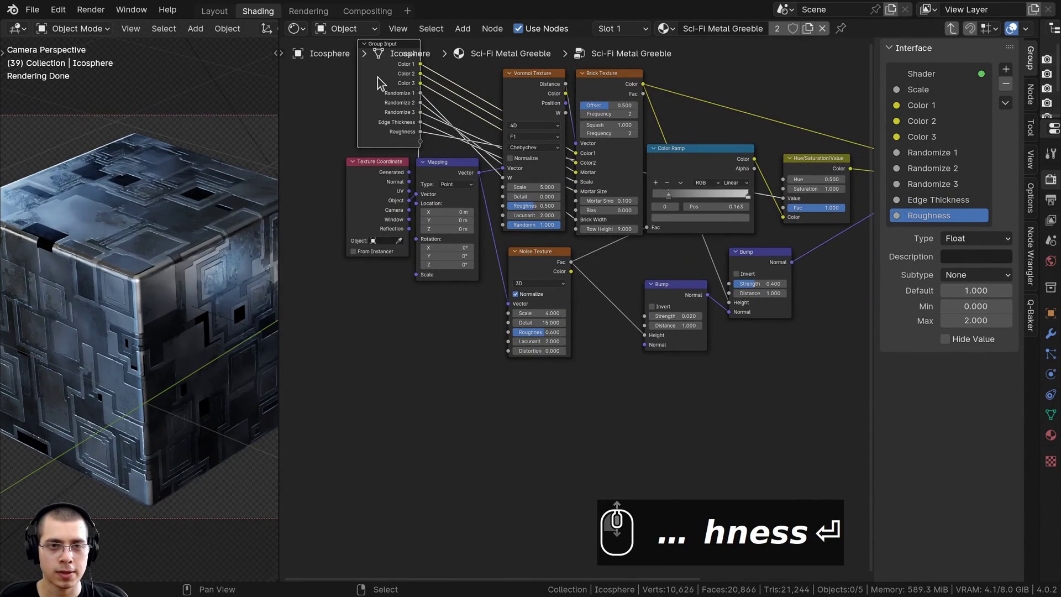
pyautogui.press('g')
pyautogui.click(585, 400)
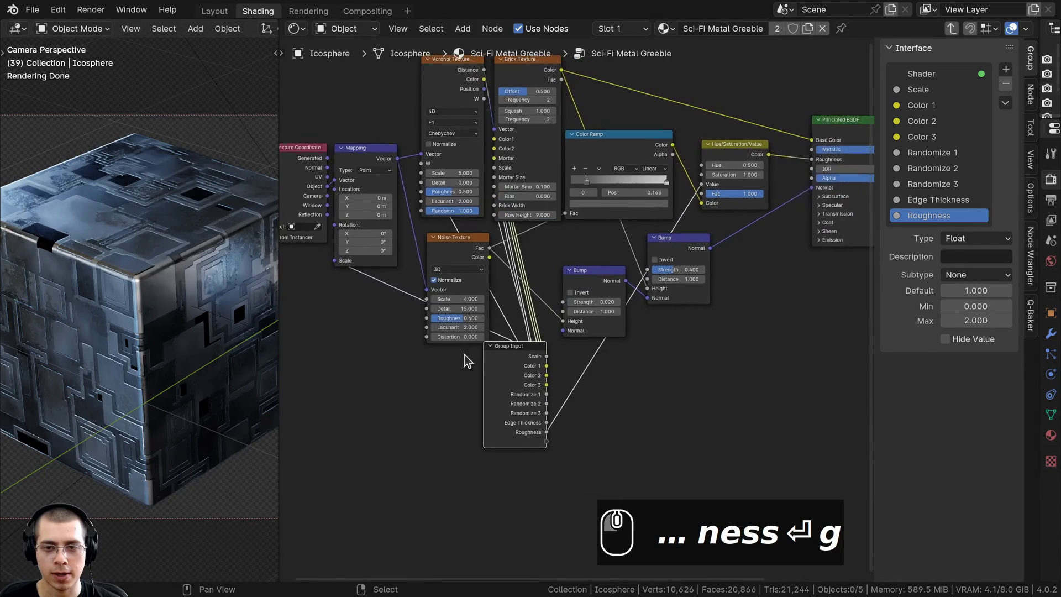
pyautogui.scroll(3, 601, 247)
pyautogui.moveTo(597, 258); pyautogui.dragTo(613, 257)
pyautogui.rightClick(591, 257)
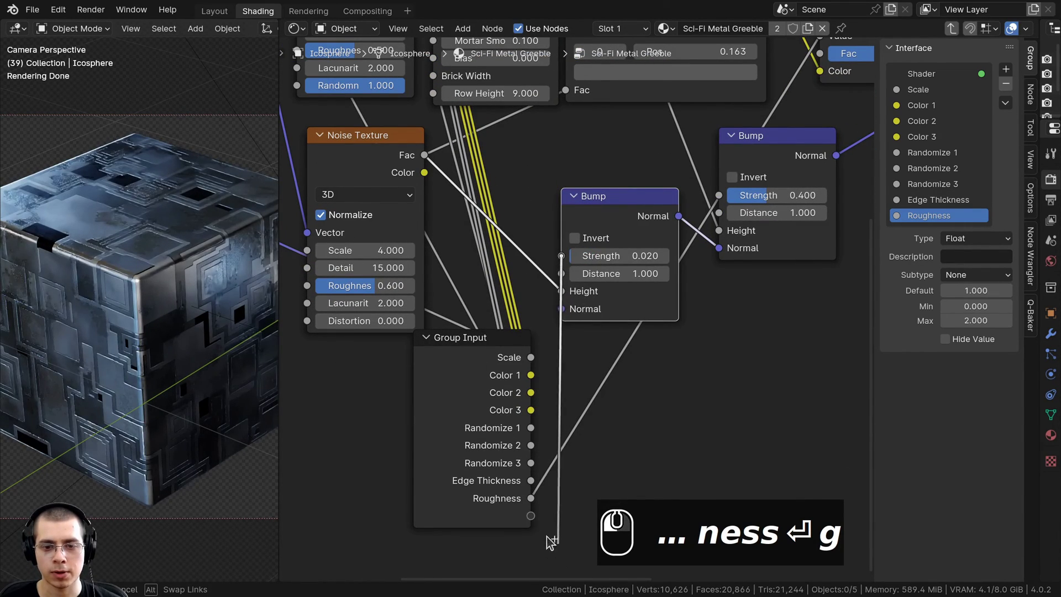
pyautogui.moveTo(539, 519); pyautogui.dragTo(534, 517)
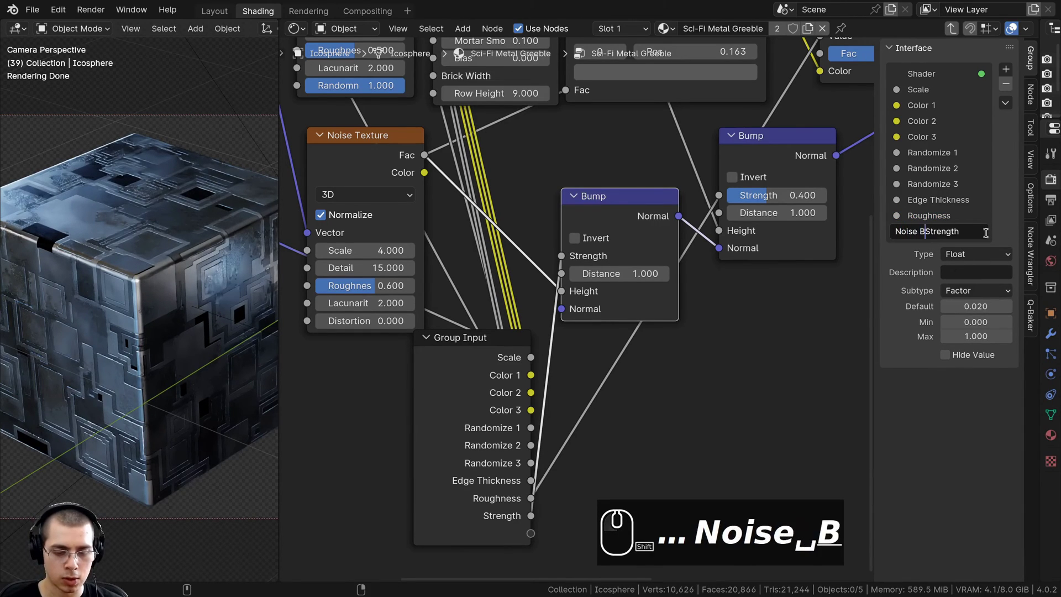
# - Expose the Strength of the Bump node feeding the Principled BSDF as a group input named Greeble Bump Strength
pyautogui.moveTo(776, 195); pyautogui.dragTo(807, 195)
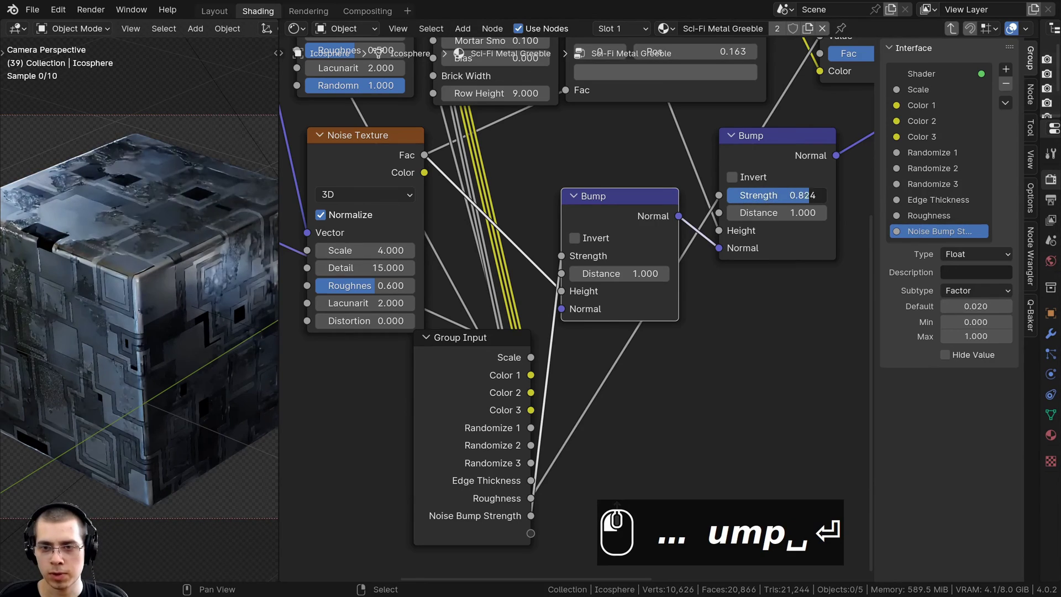
pyautogui.rightClick(776, 195)
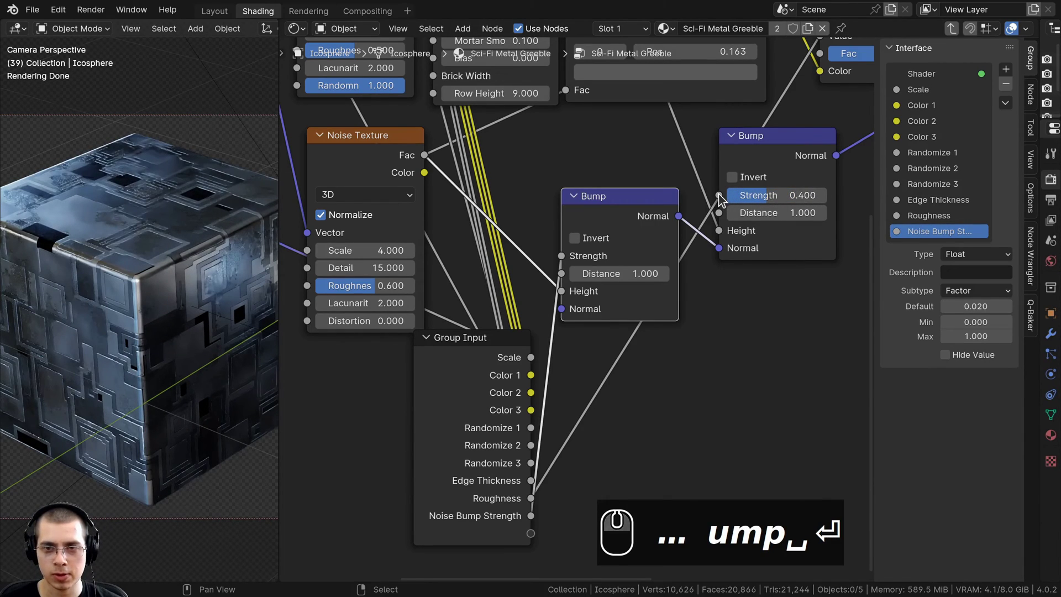
pyautogui.moveTo(555, 446); pyautogui.dragTo(543, 548)
pyautogui.moveTo(531, 480); pyautogui.dragTo(531, 477)
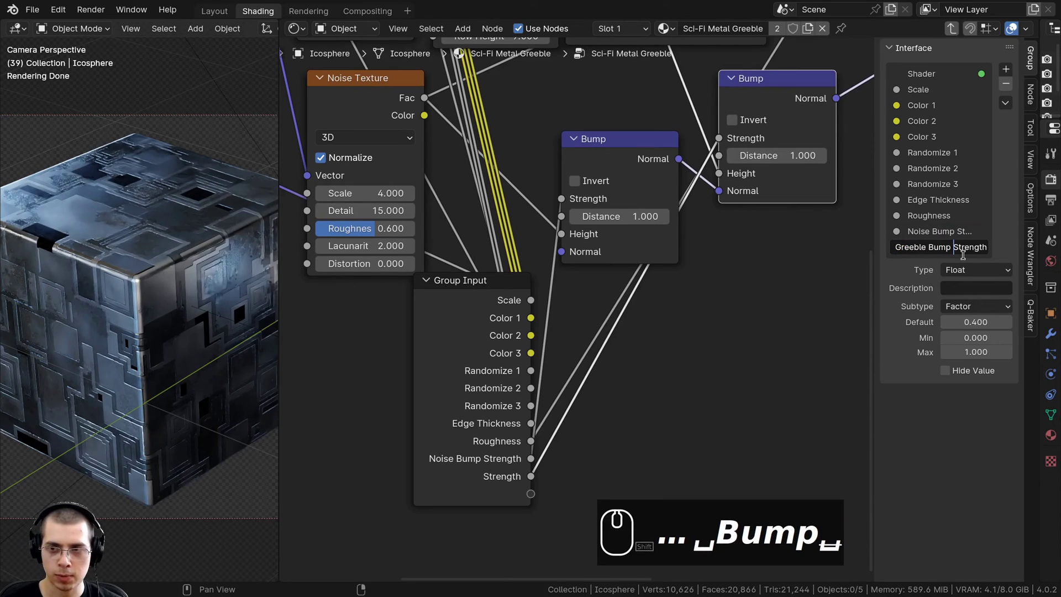
pyautogui.press('Return')
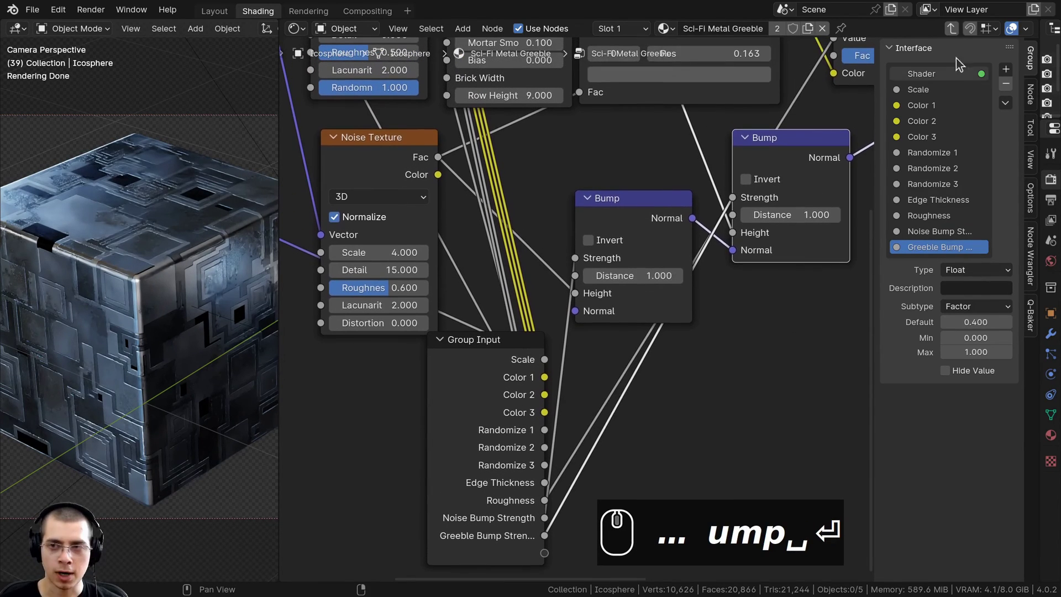
# - Hide the node editor's sidebar and place the Group Input node before the Texture Coordinate node
pyautogui.press('n')
pyautogui.scroll(-3, 665, 356)
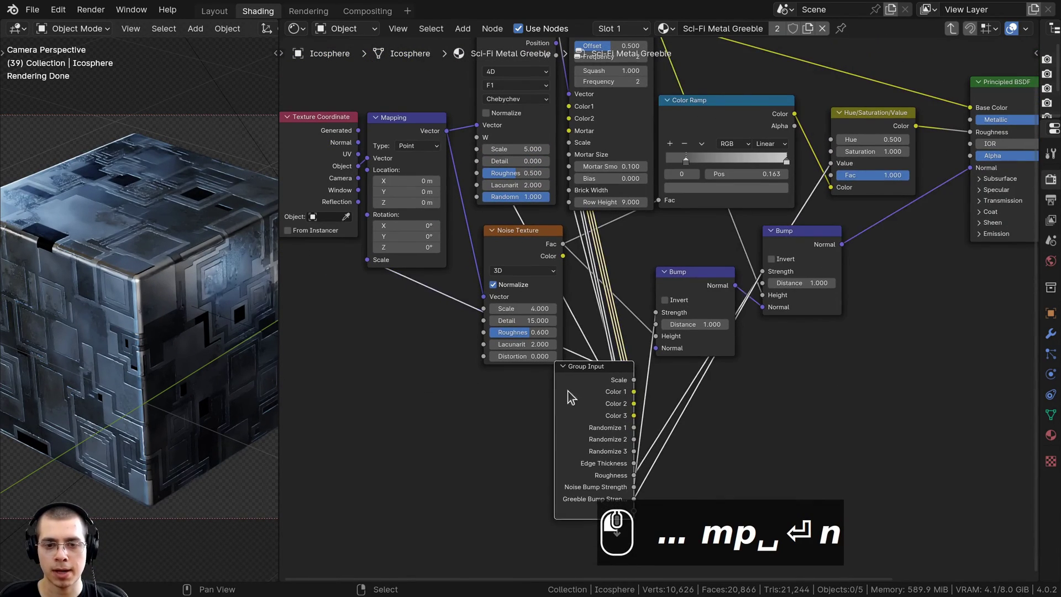
pyautogui.press('g')
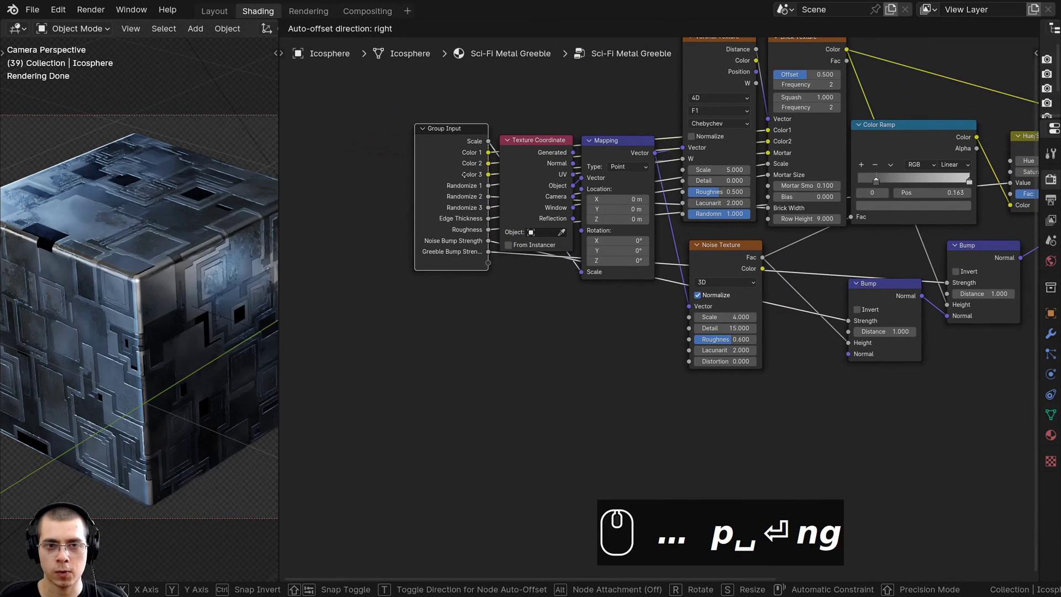
pyautogui.click(463, 174)
# - Exit the node group and widen the 3D viewport to show the cube and sphere beside the group node
pyautogui.press('Tab')
pyautogui.scroll(5, 650, 224)
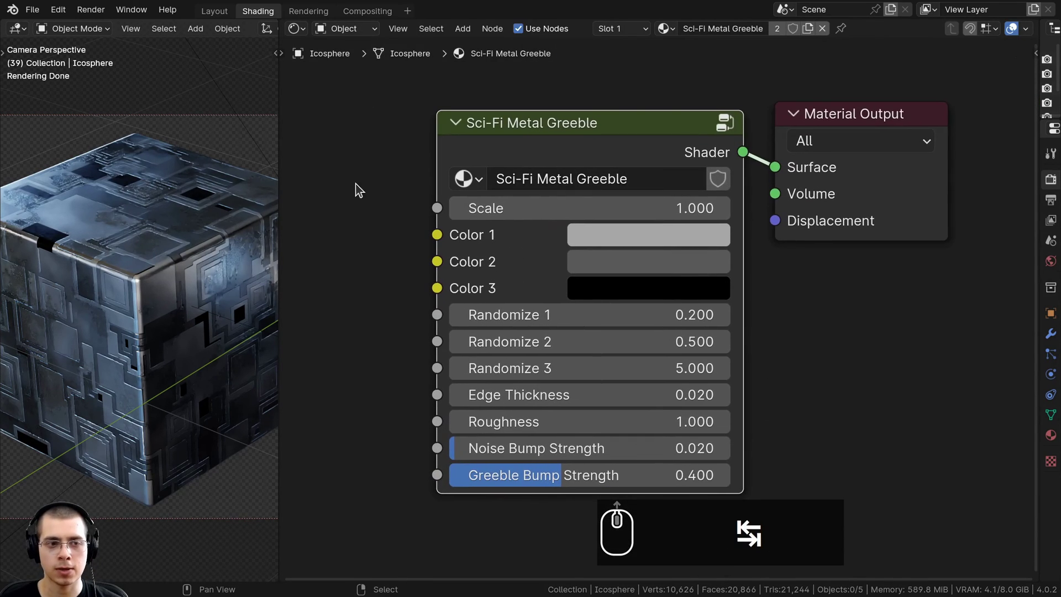
pyautogui.moveTo(279, 182); pyautogui.dragTo(563, 199)
pyautogui.keyDown('shift'); pyautogui.moveTo(528, 216); pyautogui.dragTo(201, 230, button='middle'); pyautogui.keyUp('shift')
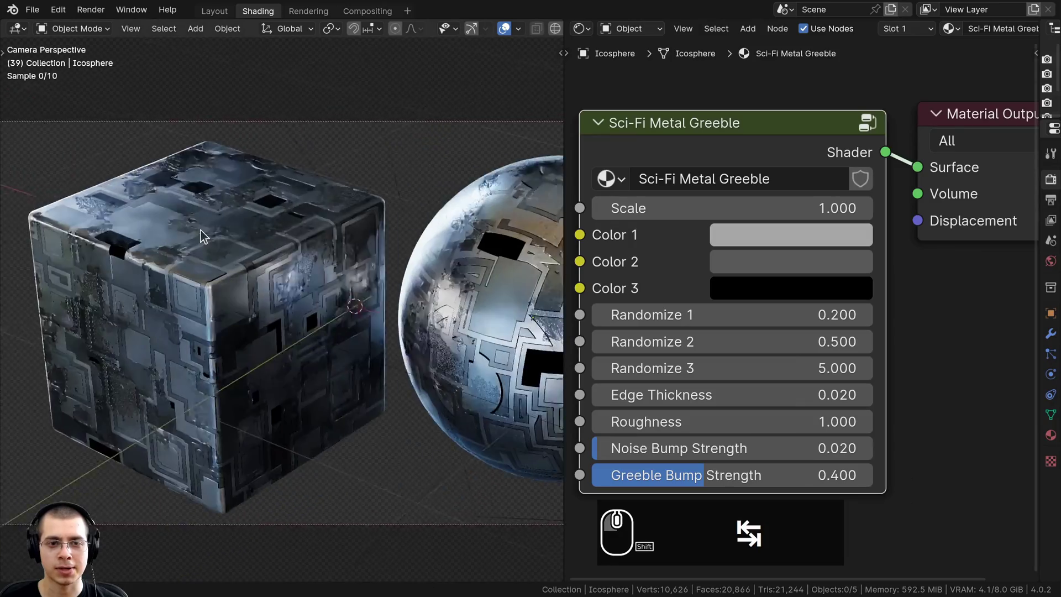
# - Try a different Scale and a tinted Color 1 on the Sci-Fi Metal Greeble group node
pyautogui.scroll(-2, 270, 226)
pyautogui.scroll(2, 269, 221)
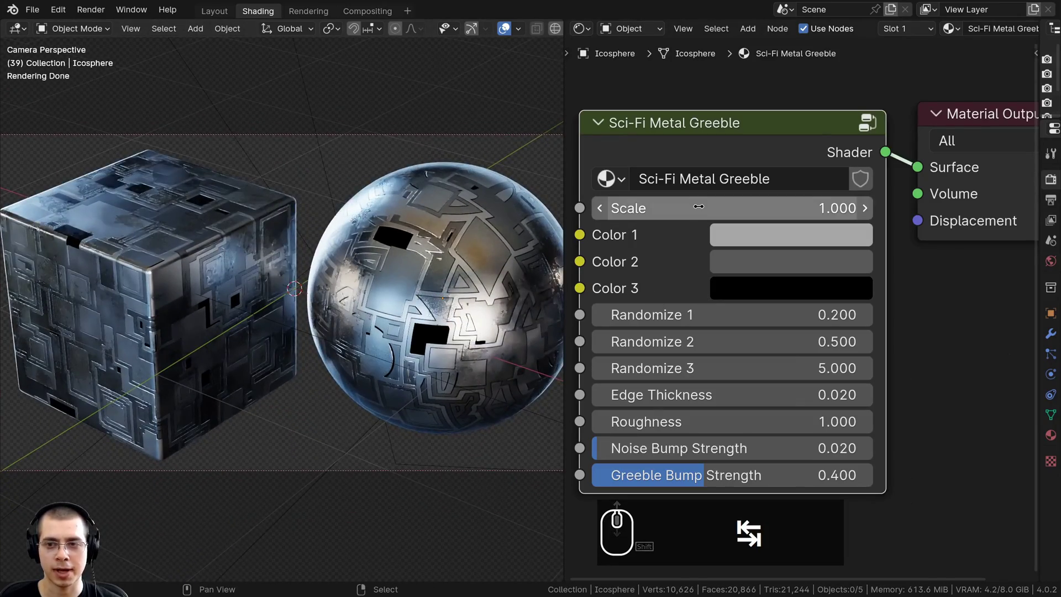
pyautogui.moveTo(698, 206)
pyautogui.mouseDown()
pyautogui.moveTo(755, 207)
pyautogui.moveTo(698, 207)
pyautogui.mouseUp()
pyautogui.click(756, 226)
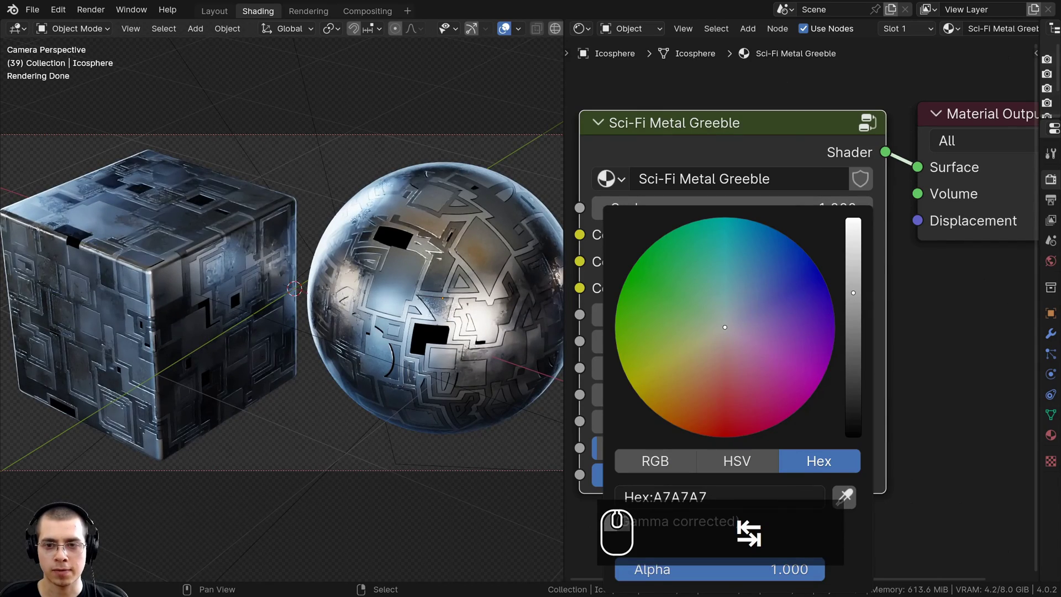
pyautogui.moveTo(725, 327); pyautogui.dragTo(702, 346)
pyautogui.rightClick(702, 345)
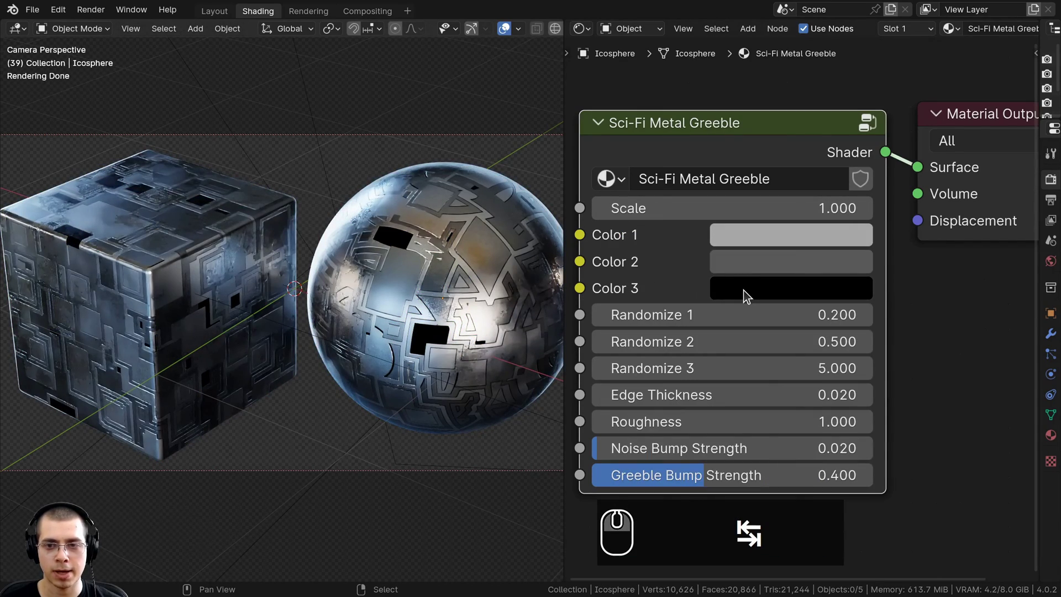
# - Try bright blue (004DFF) as the group node's Color 3, and darken it back to black
pyautogui.click(744, 292)
pyautogui.moveTo(857, 357); pyautogui.dragTo(853, 218)
pyautogui.moveTo(812, 265); pyautogui.dragTo(798, 245)
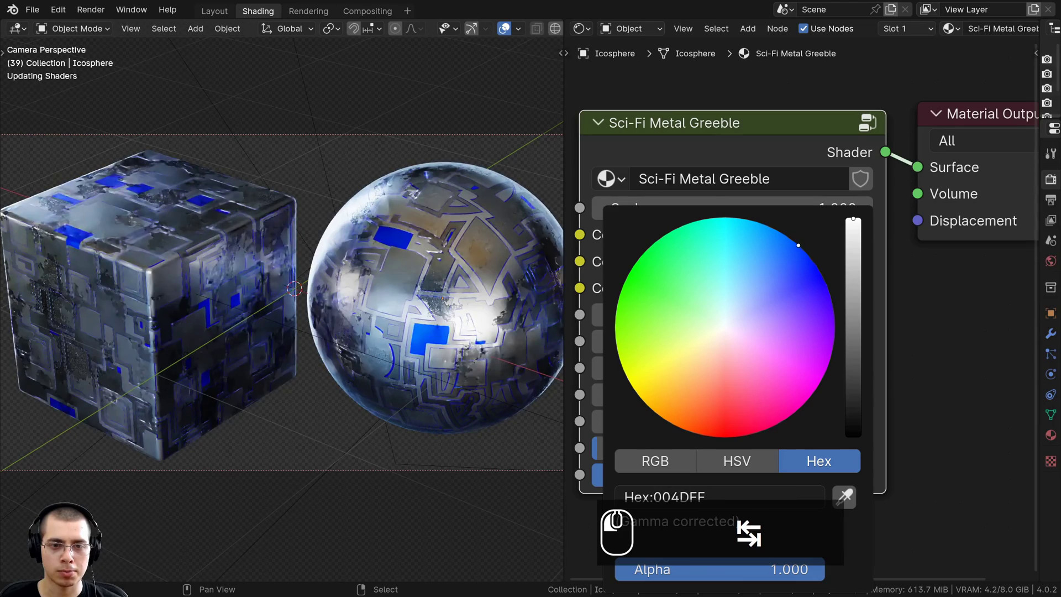
pyautogui.click(832, 293)
pyautogui.moveTo(854, 218); pyautogui.dragTo(854, 432)
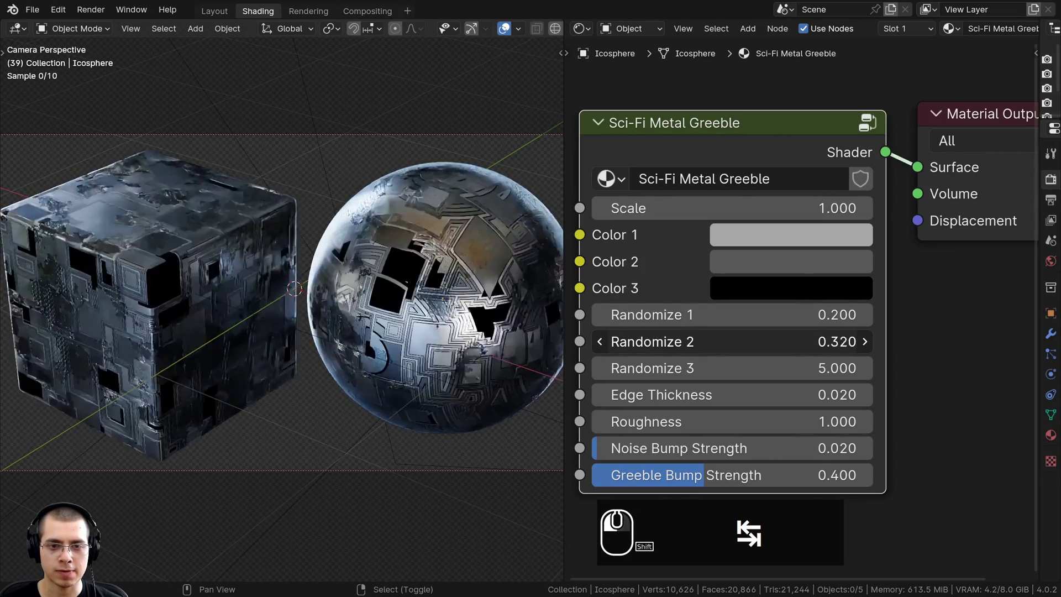
# - Try other randomization values on the group node, such as 0.320 for Randomize 2
pyautogui.rightClick(673, 371)
pyautogui.moveTo(679, 419); pyautogui.dragTo(666, 366, button='middle')
pyautogui.scroll(2, 669, 362)
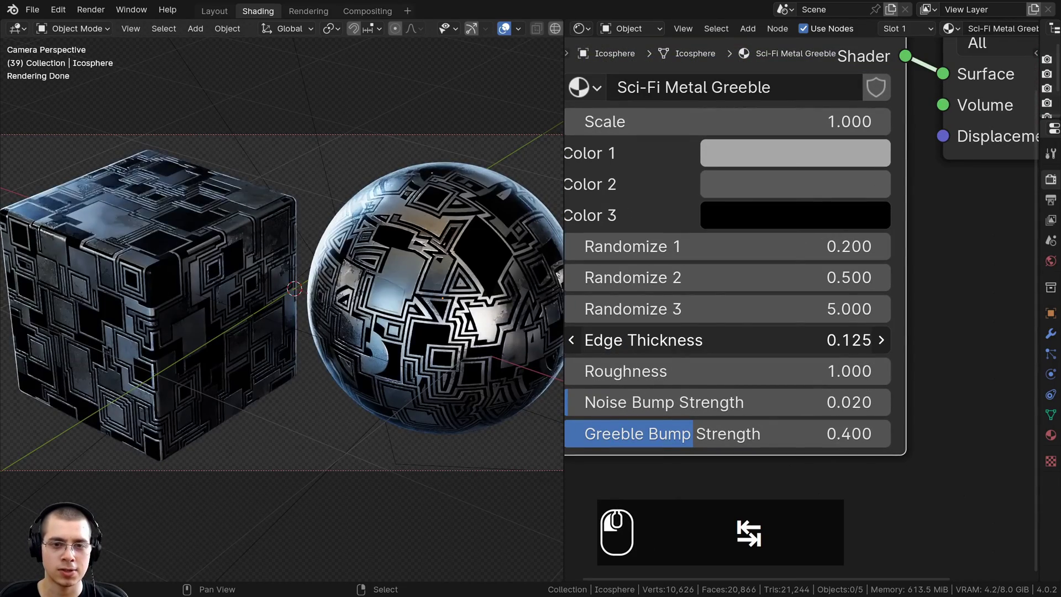
# - Try other surface values on the group node, including Edge Thickness 0.125, a changed Roughness and Greeble Bump Strength 0.201
pyautogui.rightClick(732, 340)
pyautogui.moveTo(741, 372); pyautogui.dragTo(811, 368, button='middle')
pyautogui.scroll(-1, 812, 368)
pyautogui.keyDown('shift'); pyautogui.moveTo(811, 367); pyautogui.dragTo(798, 368); pyautogui.keyUp('shift')
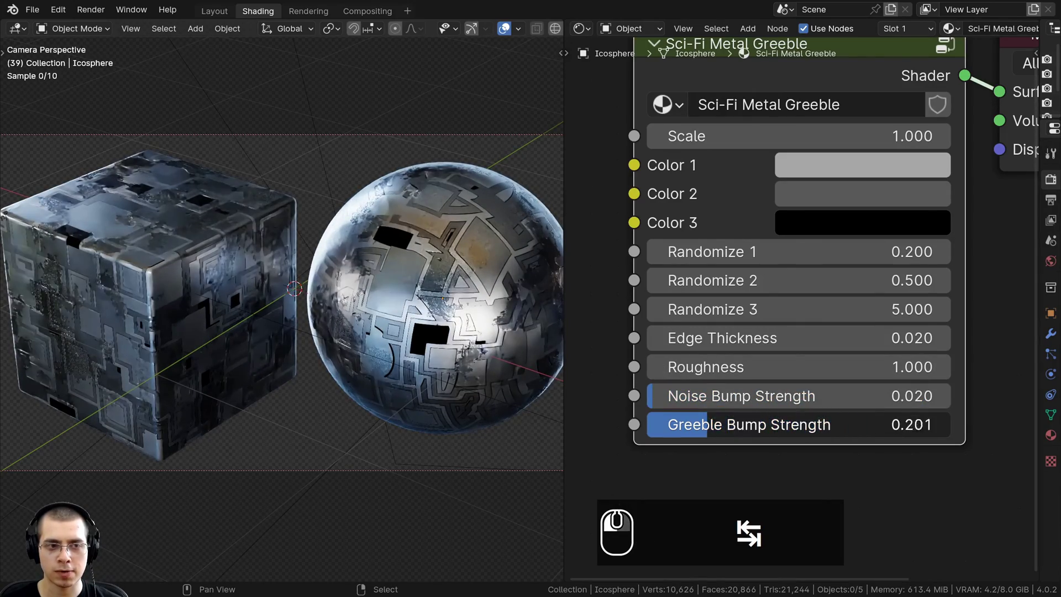
pyautogui.scroll(-1, 784, 233)
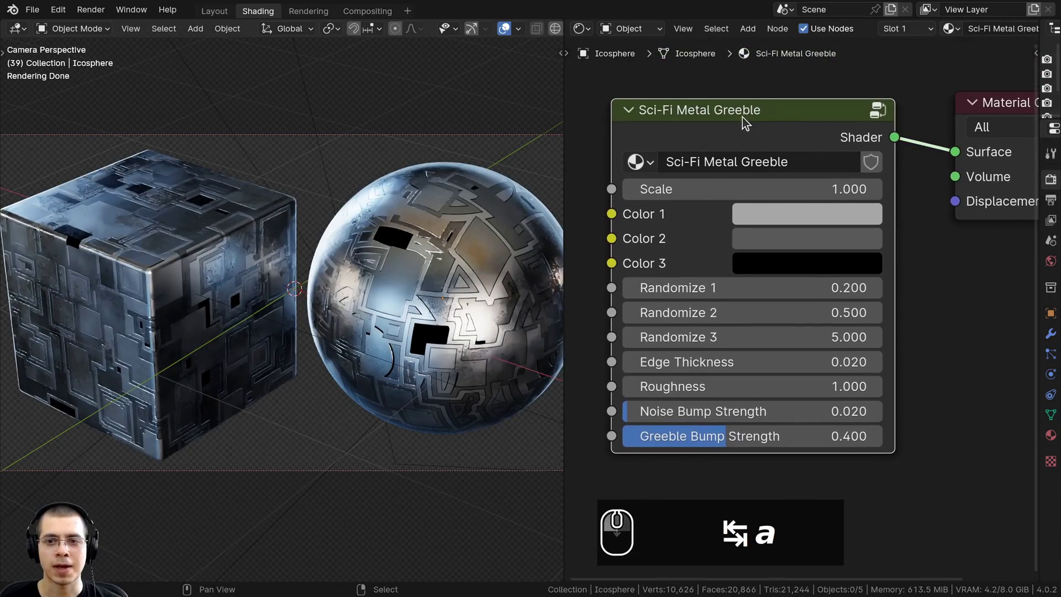